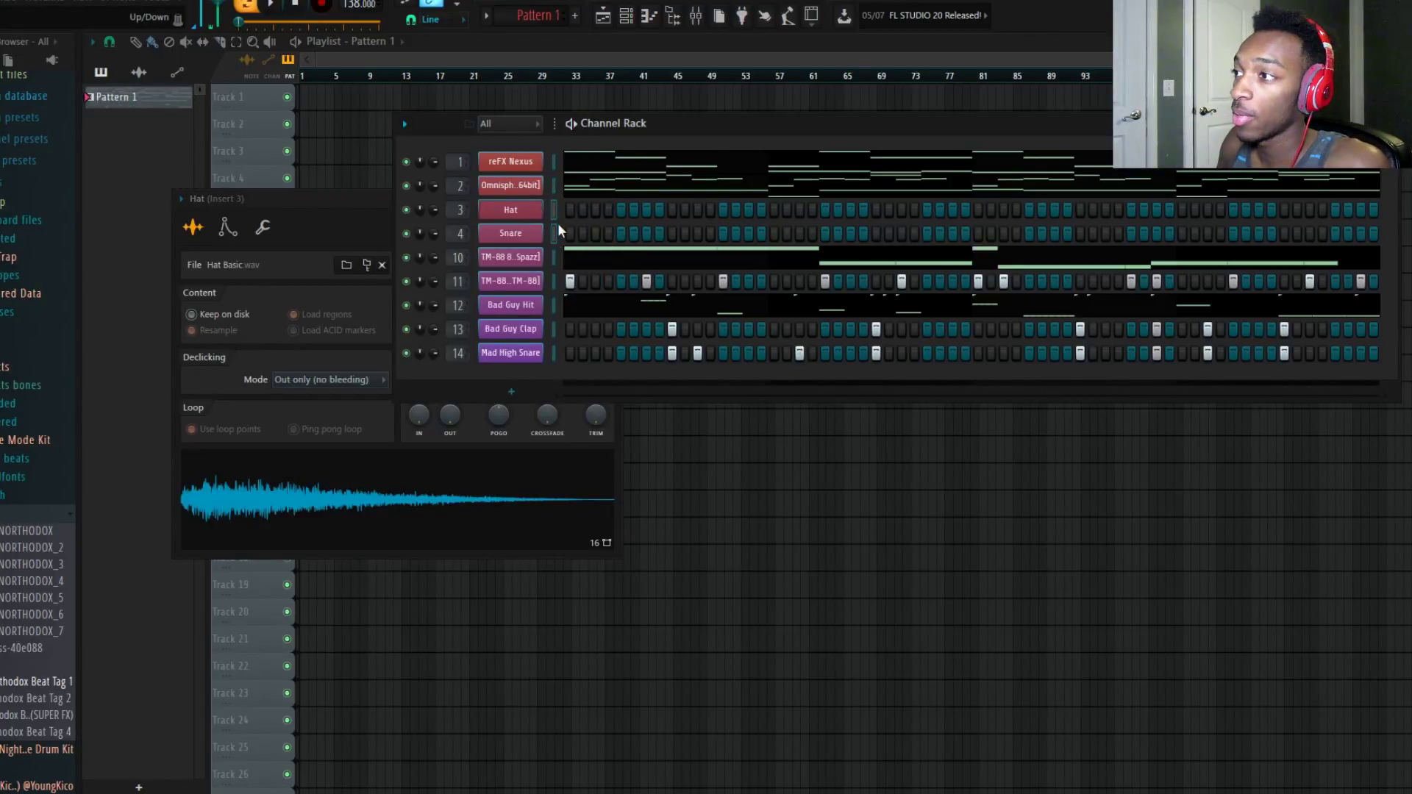
click(403, 124)
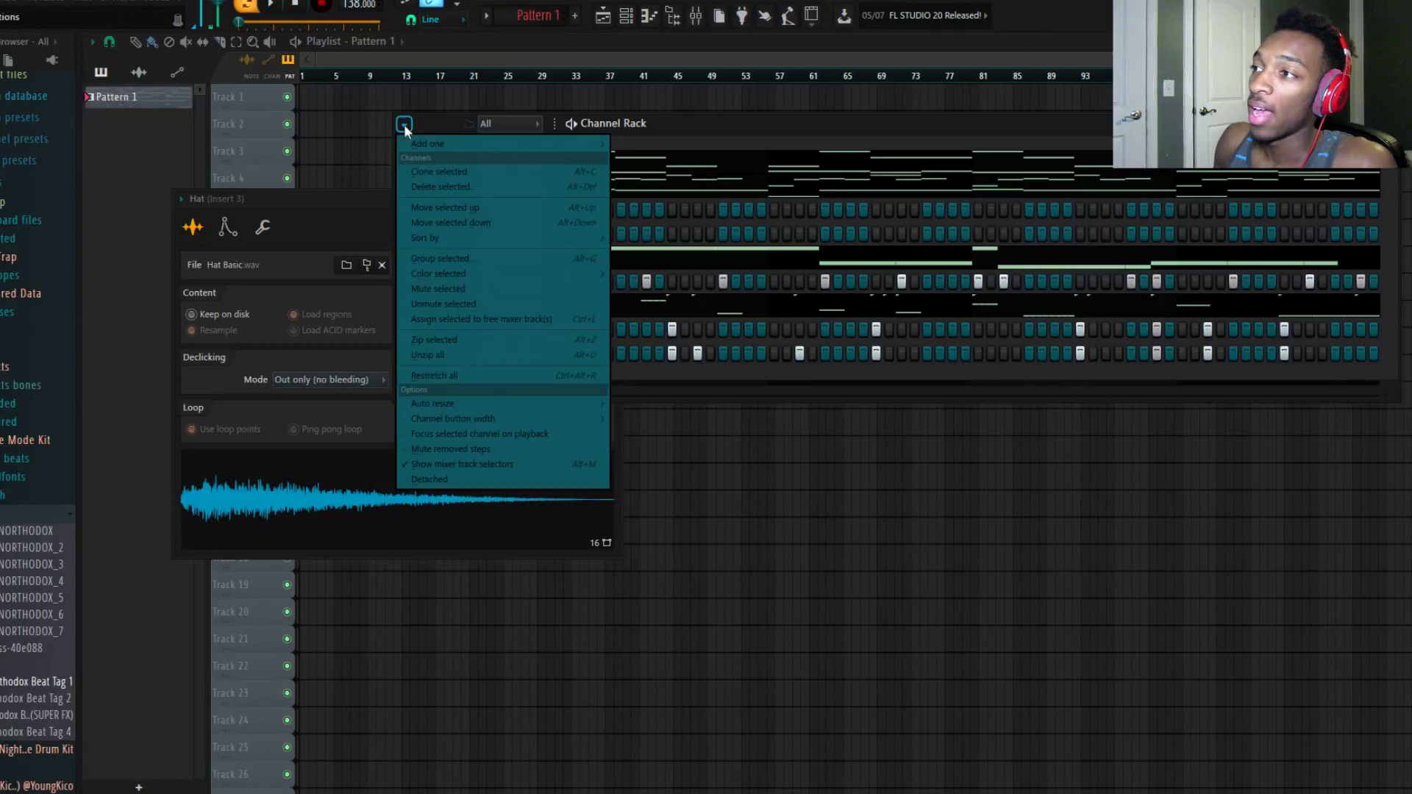
mouse_move(403, 146)
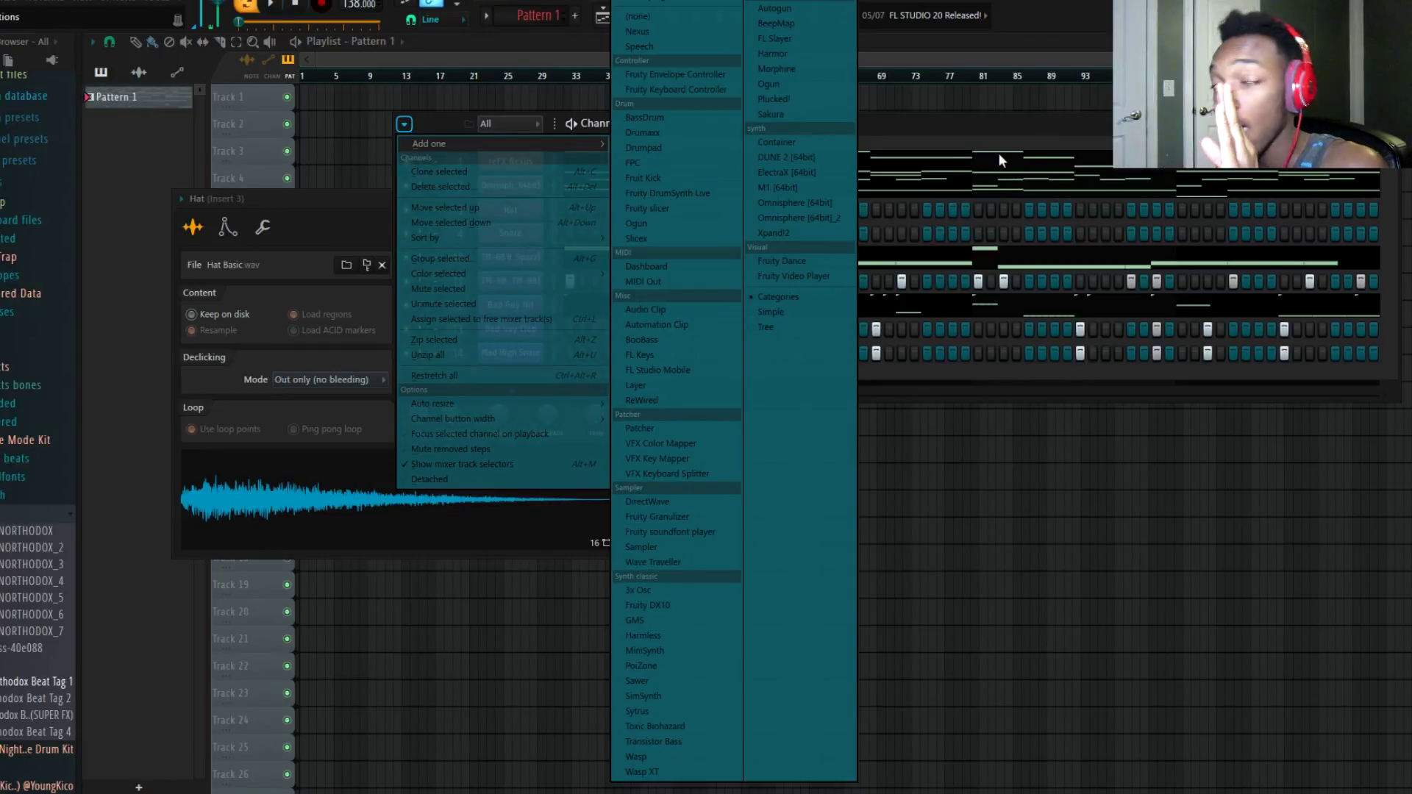
click(972, 135)
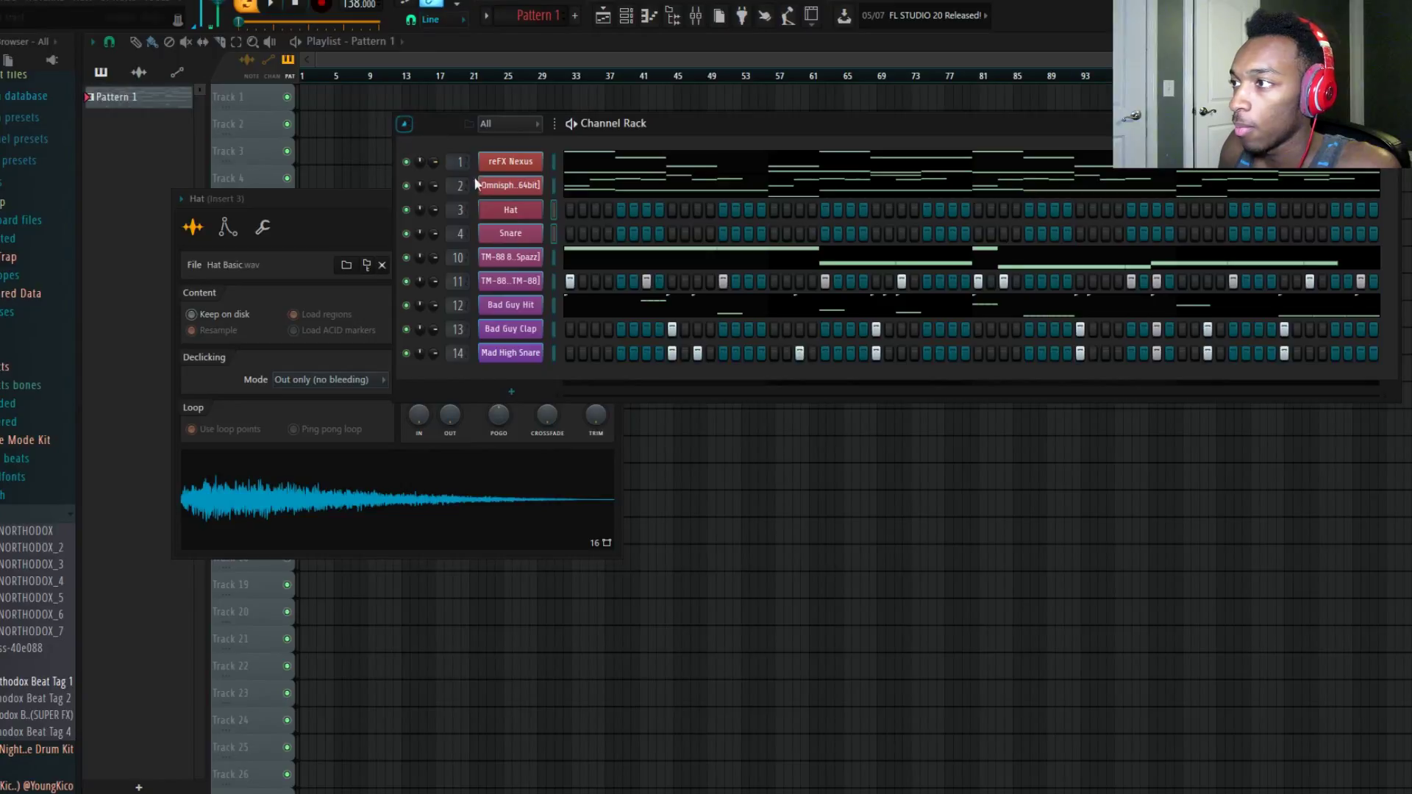
Step: Delete the unused Hat and Snare channels from the channel rack
right_click(524, 210)
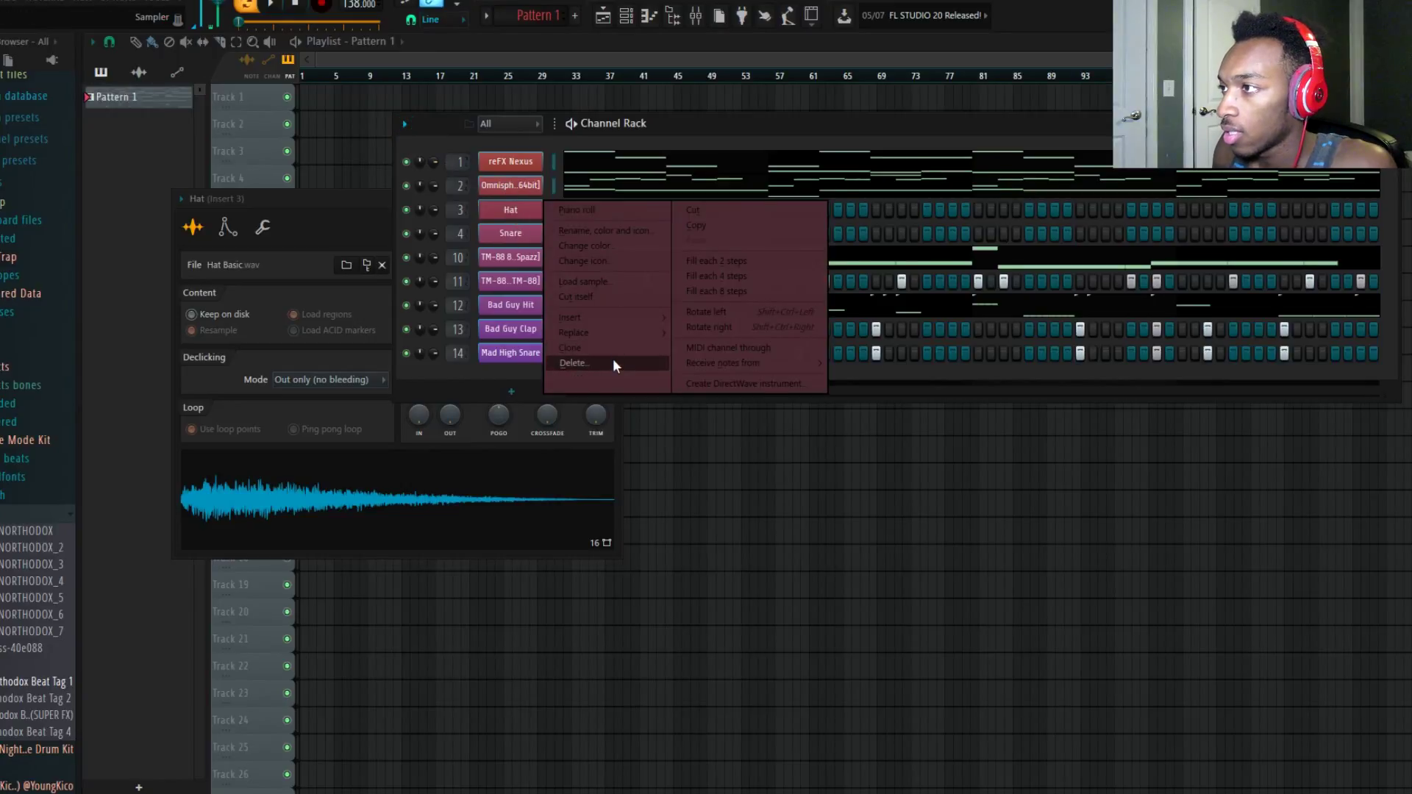
click(612, 359)
click(798, 435)
right_click(524, 209)
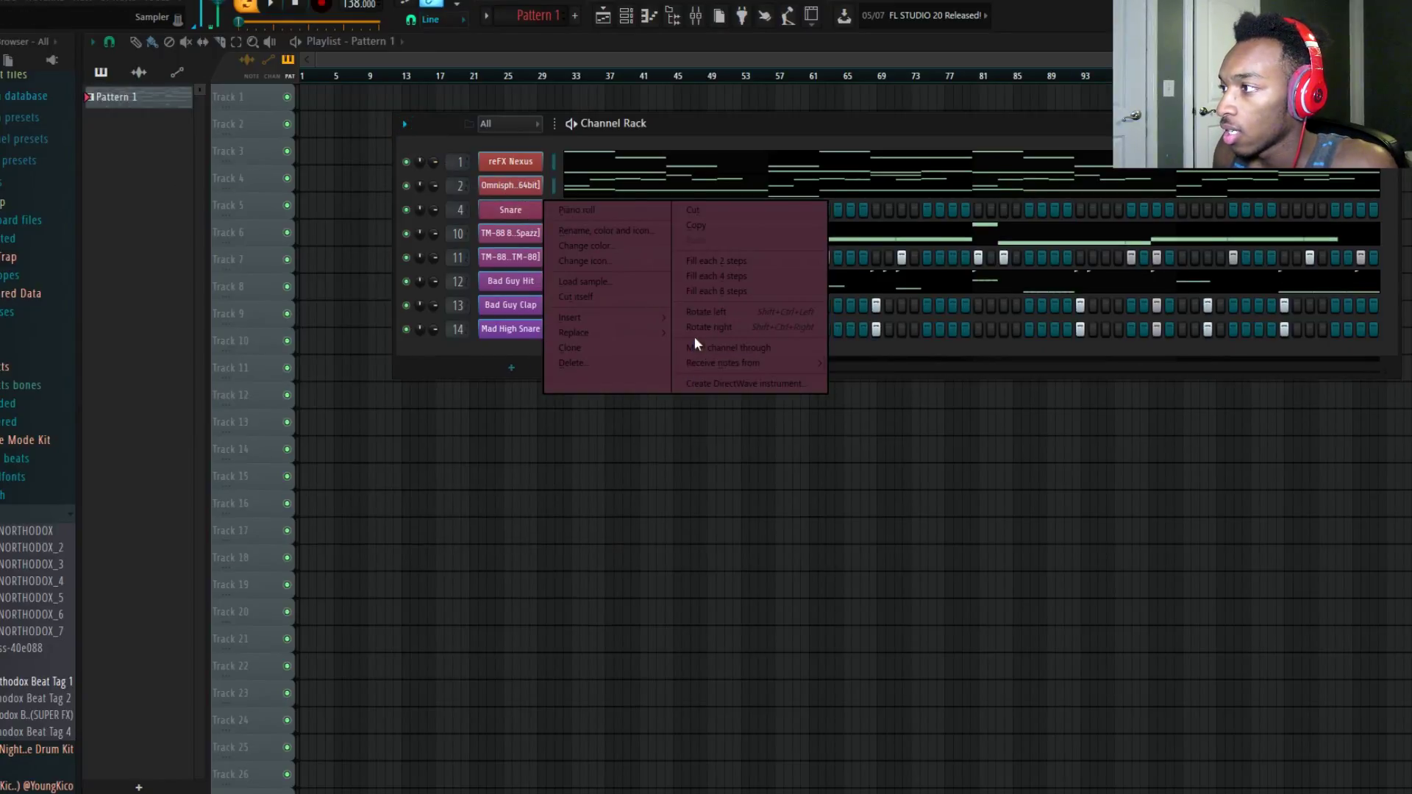
click(579, 361)
click(787, 431)
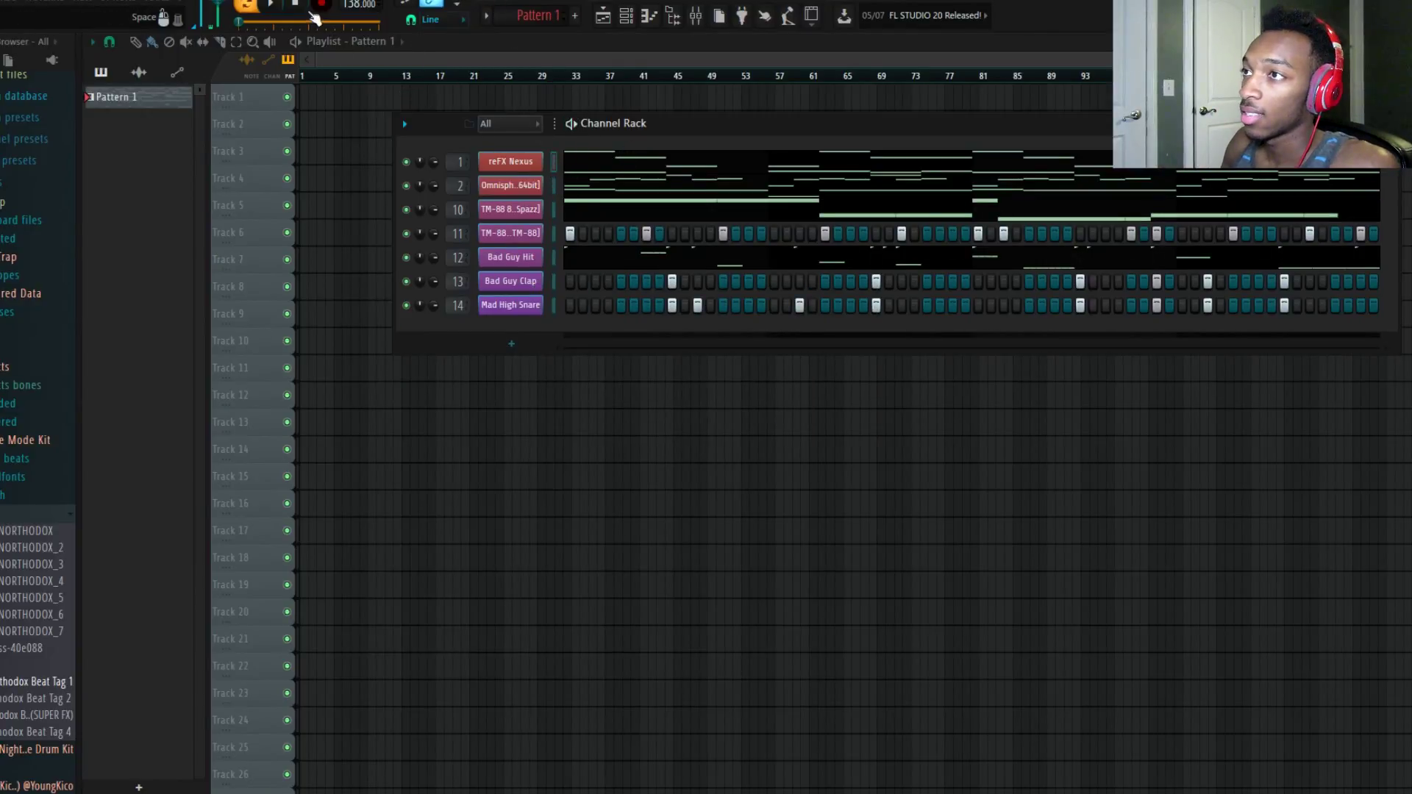
Step: Play back Pattern 1 and split it by channel into separate patterns, closing the channel rack
click(268, 5)
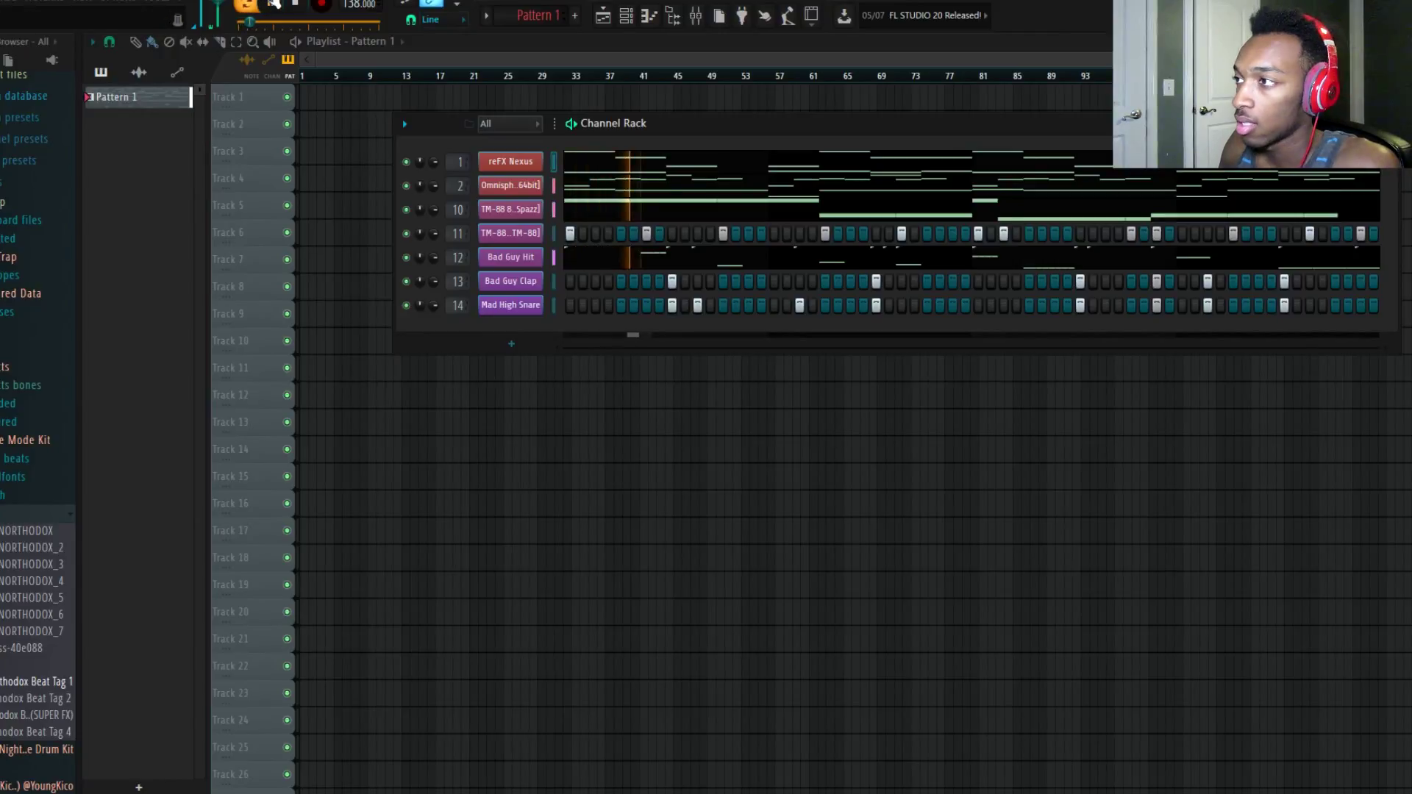
click(272, 6)
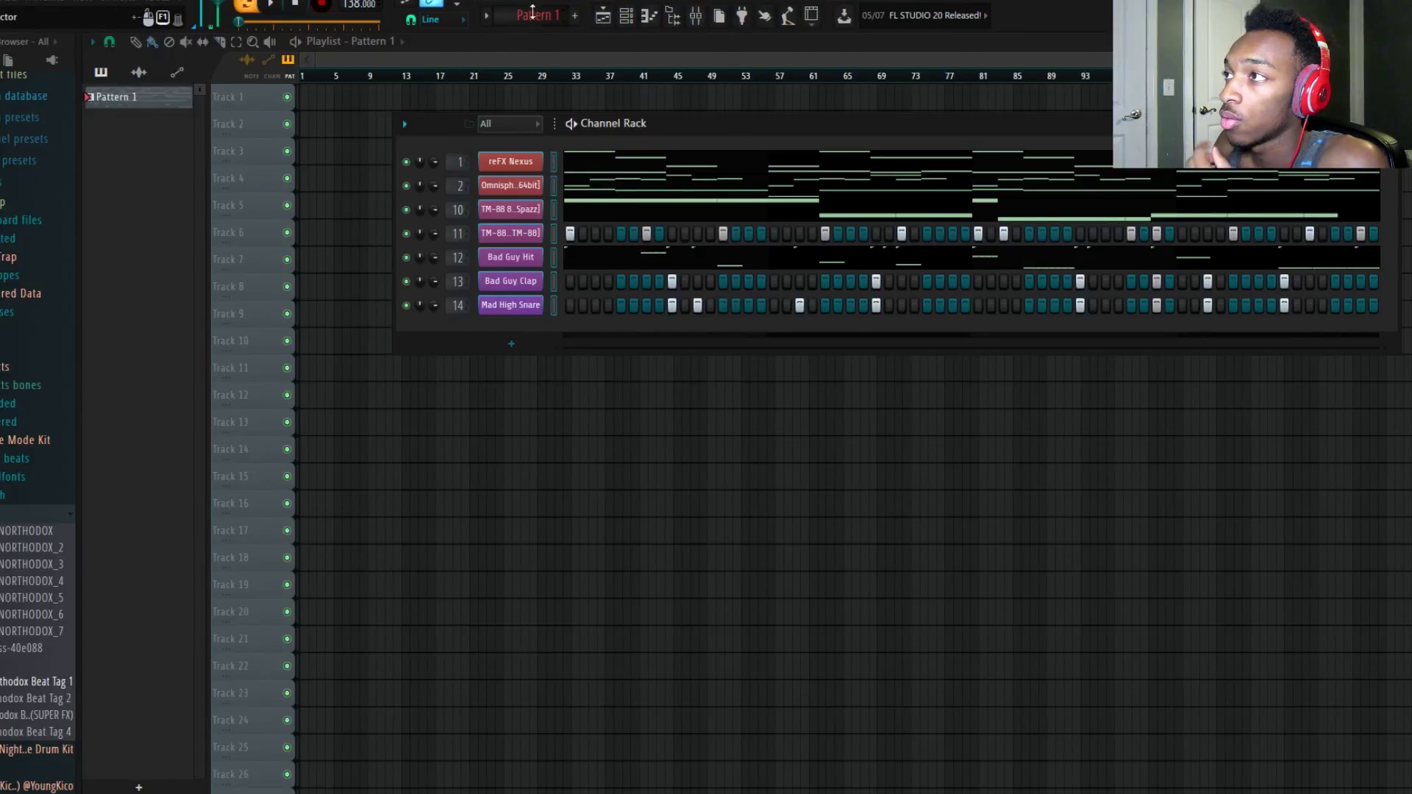
click(532, 12)
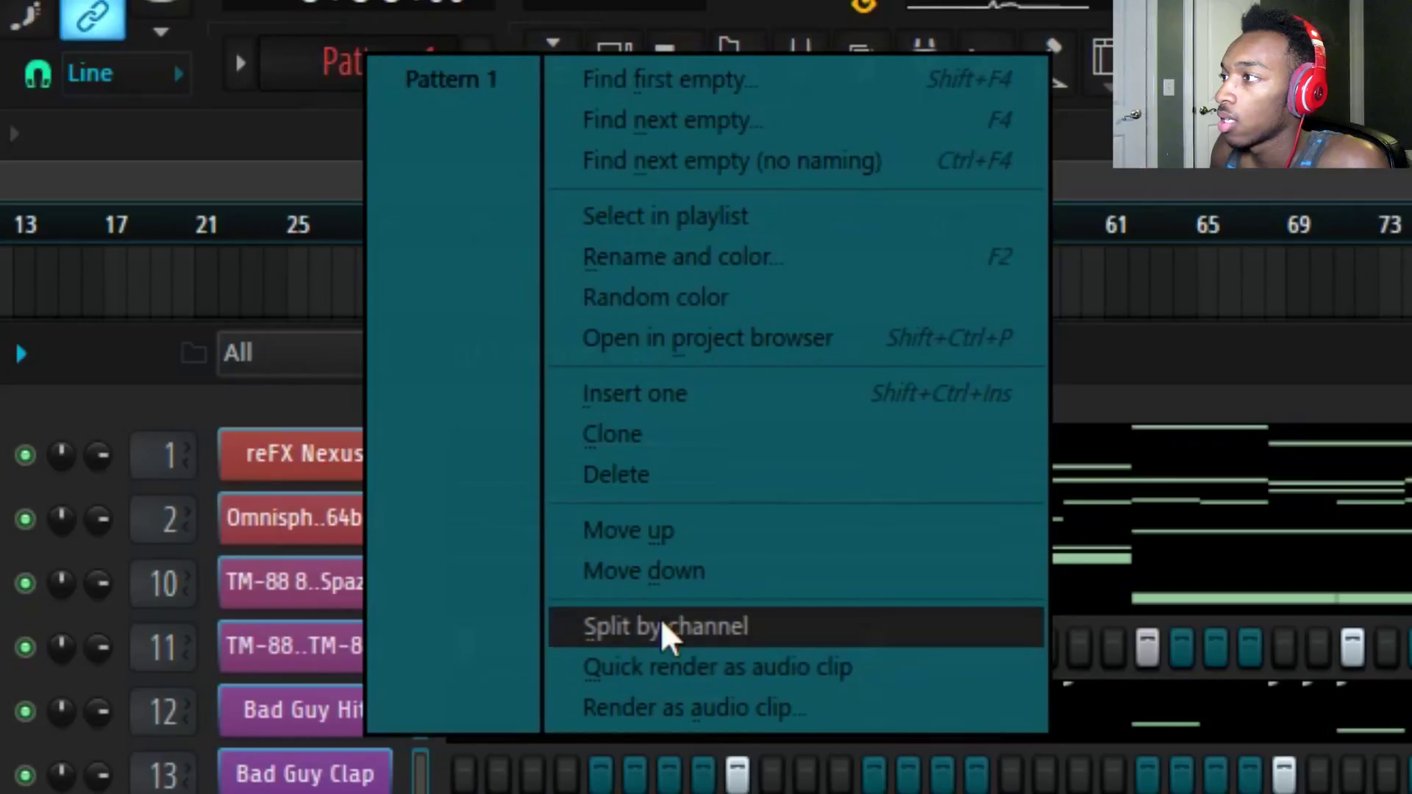
click(309, 67)
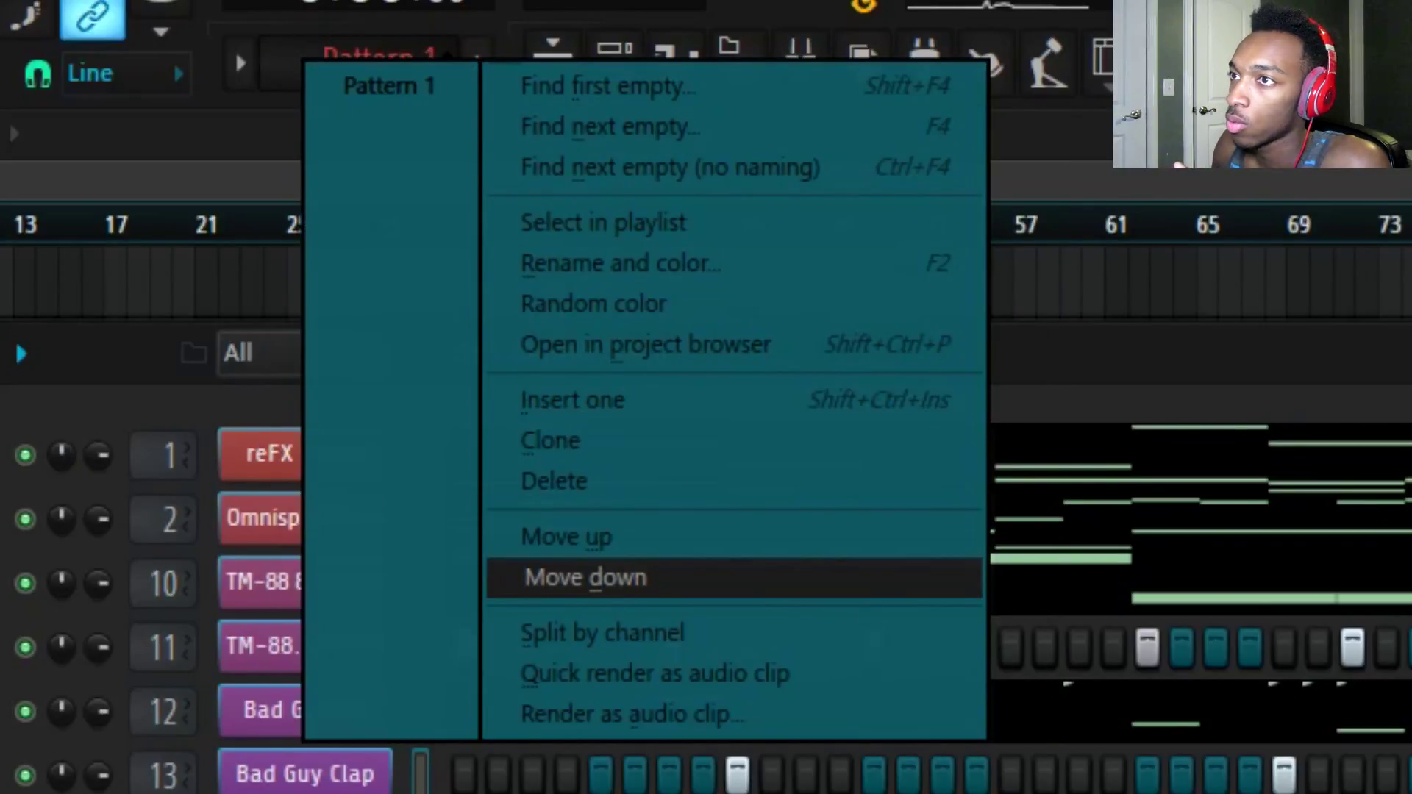
click(552, 635)
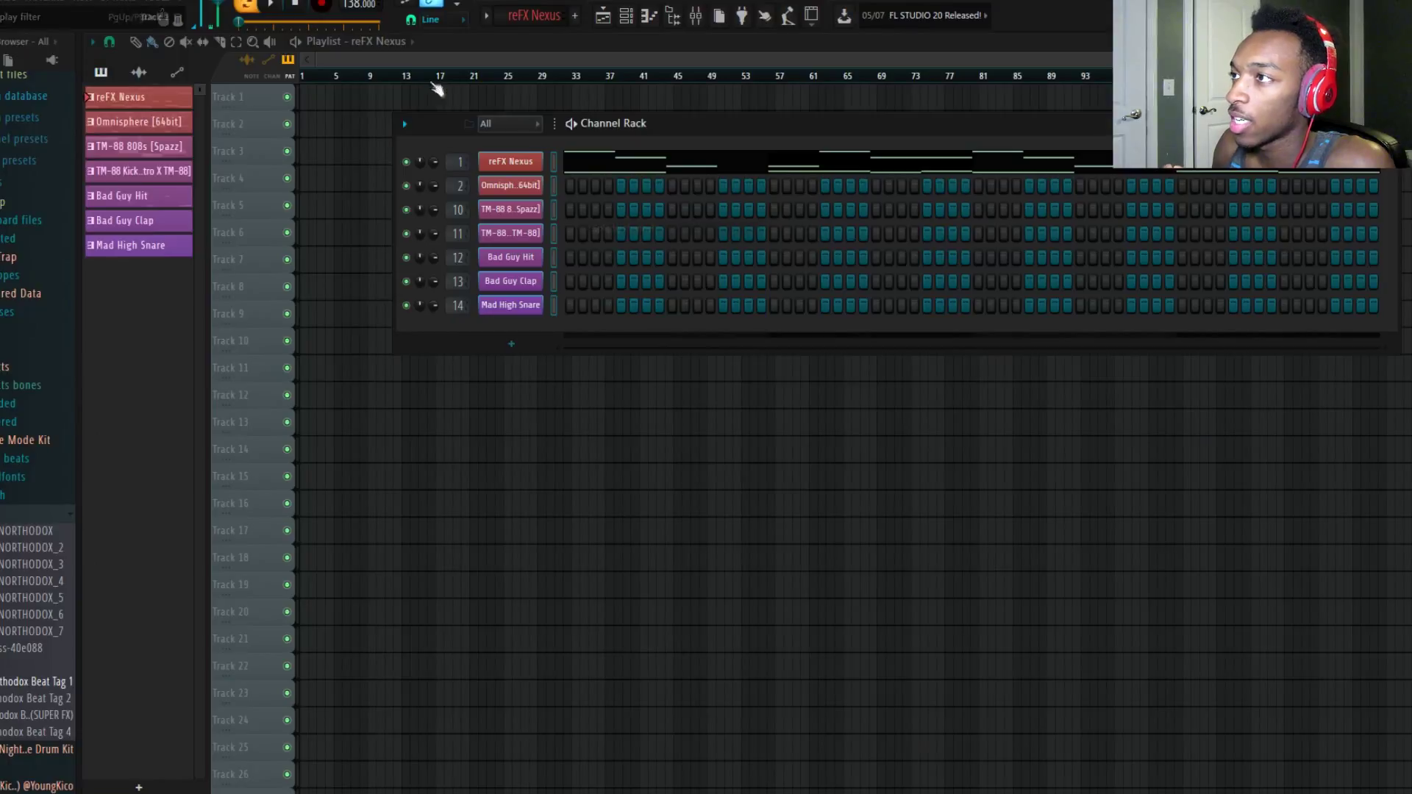
click(393, 58)
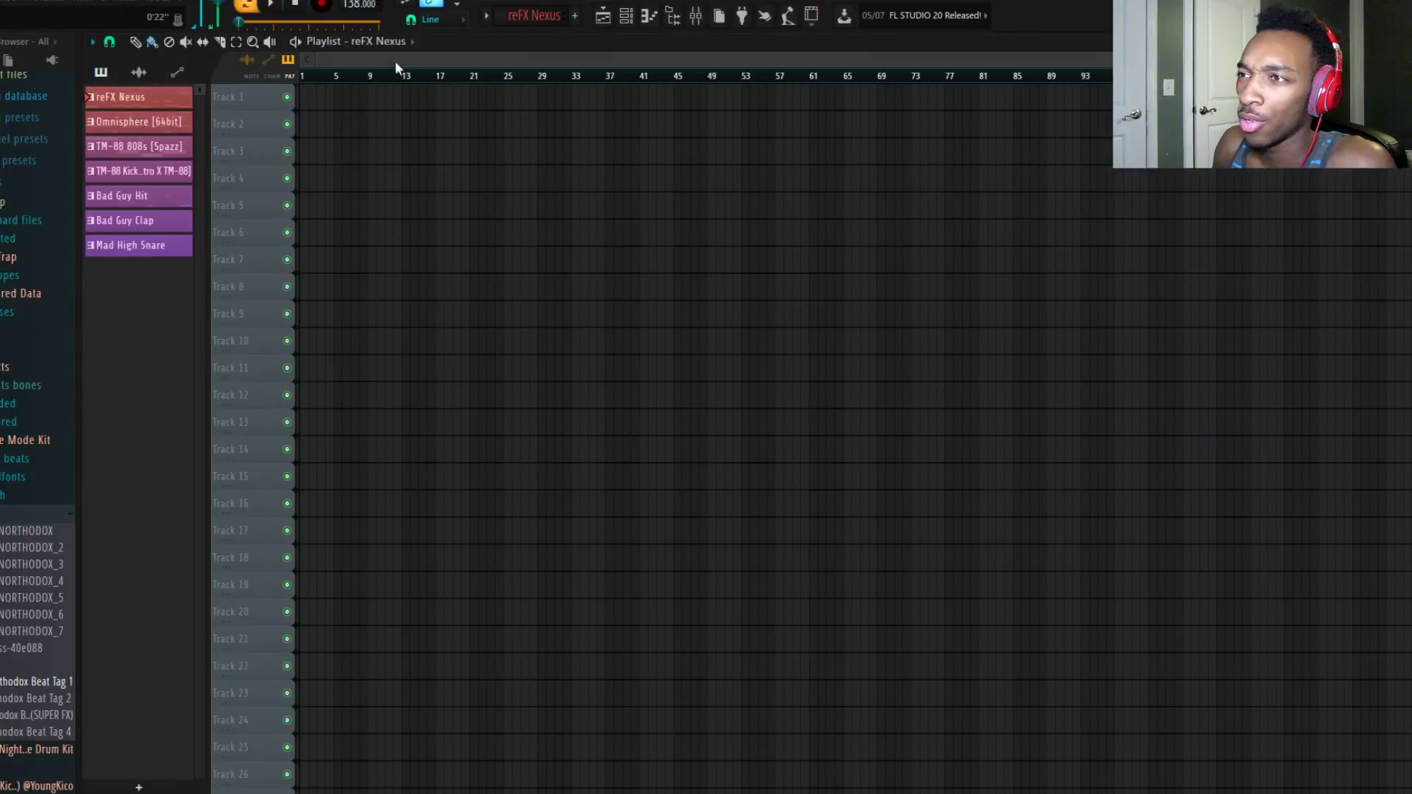
Step: Place all seven split patterns, reFX Nexus through Mad High Snare, in the playlist on tracks 1 to 7 starting at bar 1
click(124, 100)
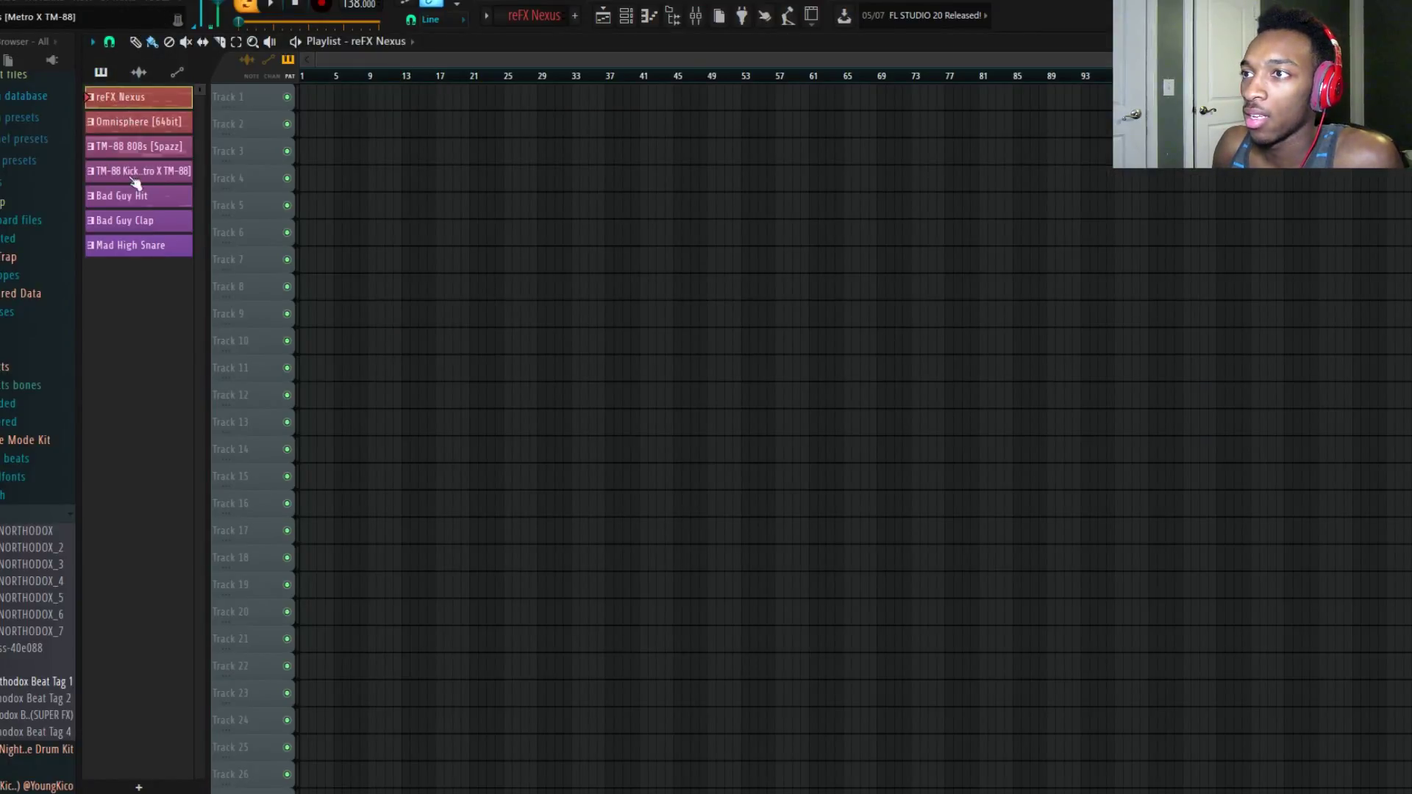
click(168, 248)
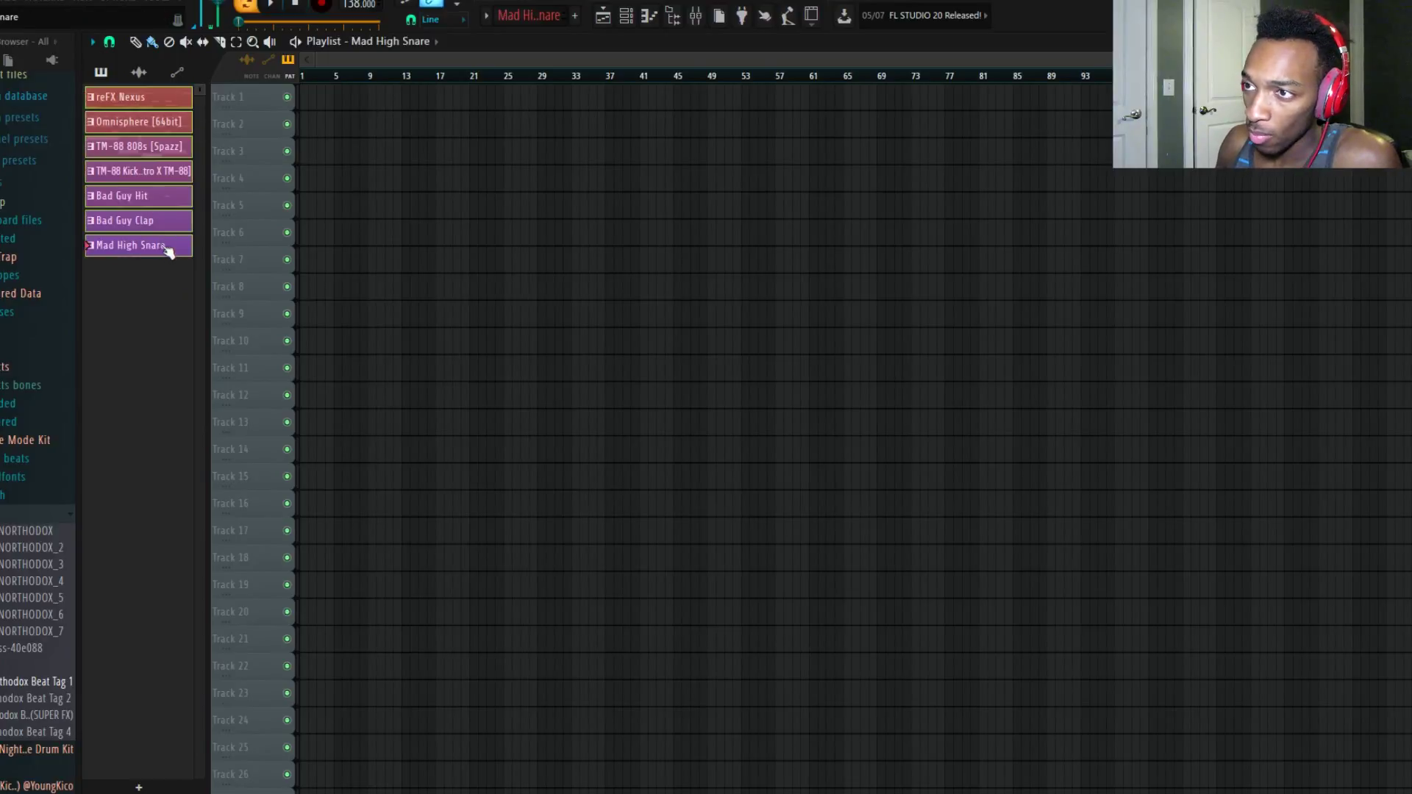
mouse_move(122, 97)
mouse_down()
mouse_move(417, 193)
mouse_move(287, 100)
mouse_move(301, 100)
mouse_up()
scroll(332, 115, up, 6)
ctrl+click(416, 320)
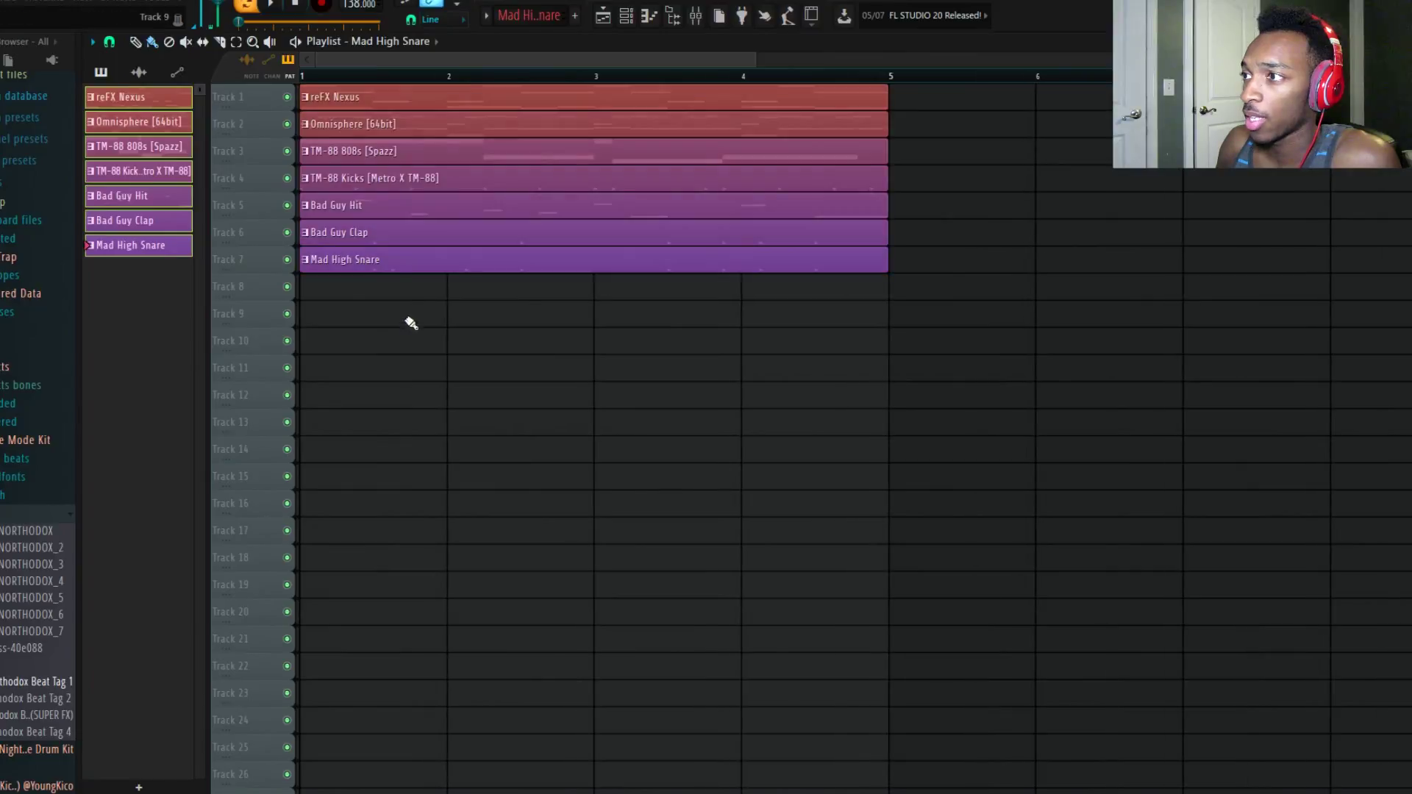
scroll(385, 277, down, 2)
scroll(386, 295, down, 1)
scroll(381, 322, down, 4)
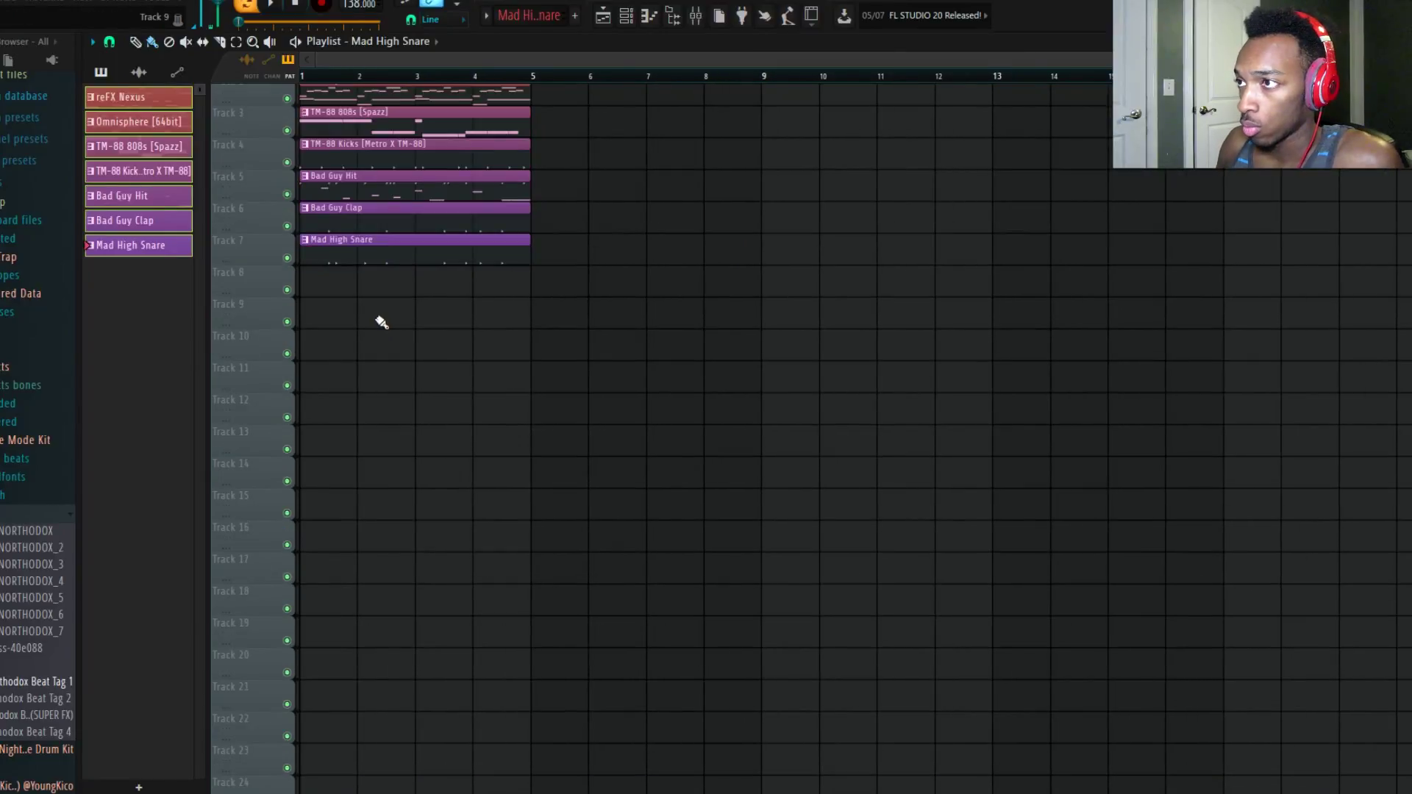
scroll(394, 236, up, 3)
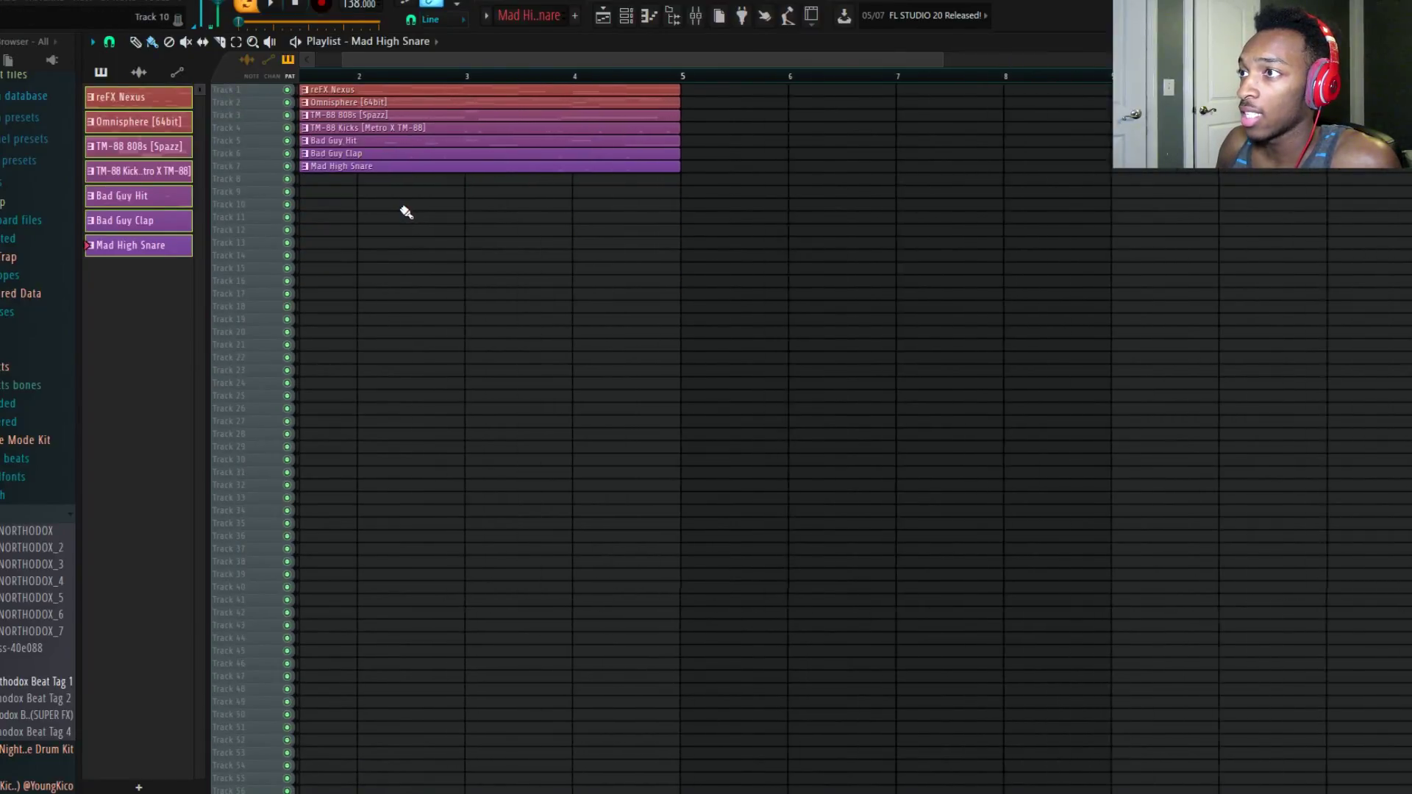
scroll(389, 214, down, 3)
scroll(377, 217, up, 4)
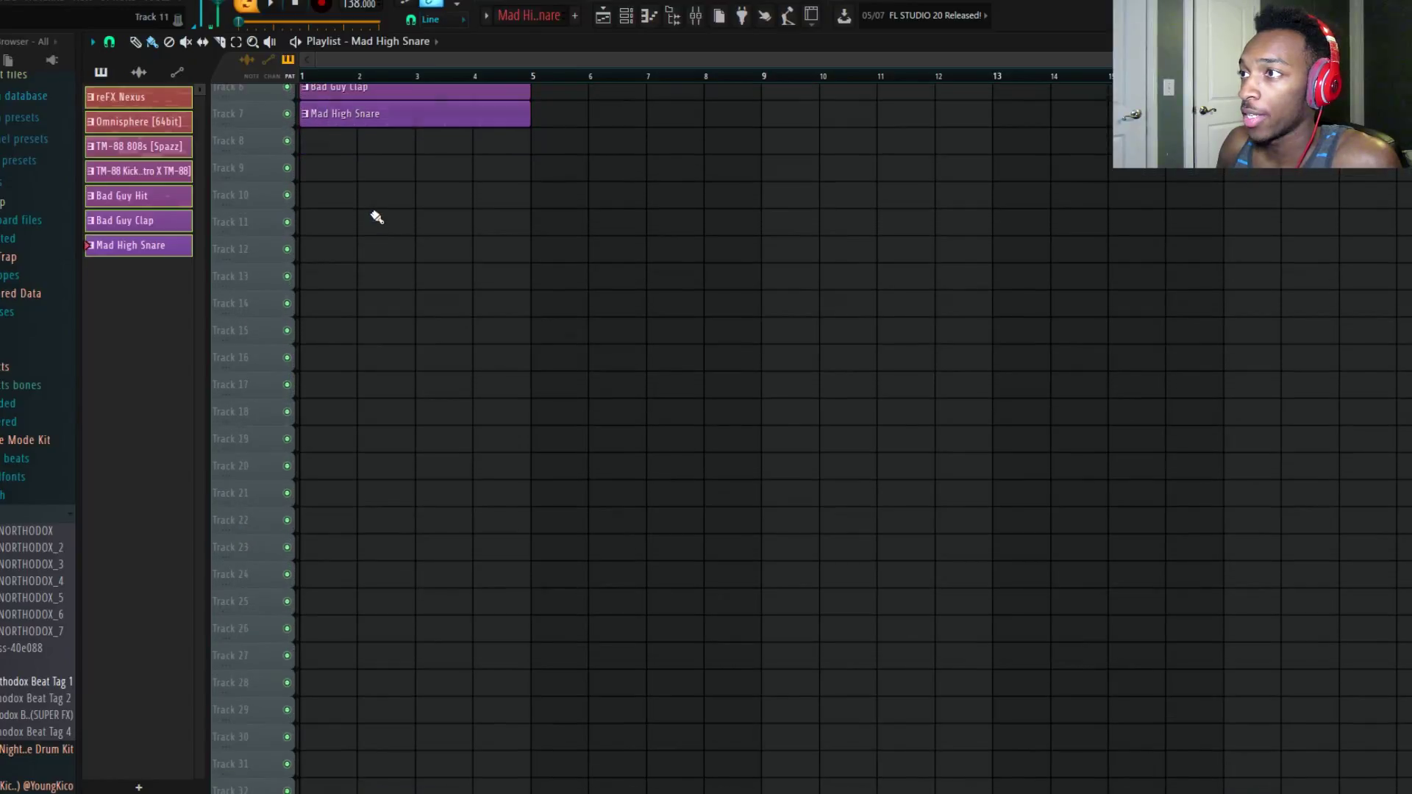
Step: Try moving the Bad Guy Clap channel up and down the channel rack, returning it to its place below Bad Guy Hit
click(626, 15)
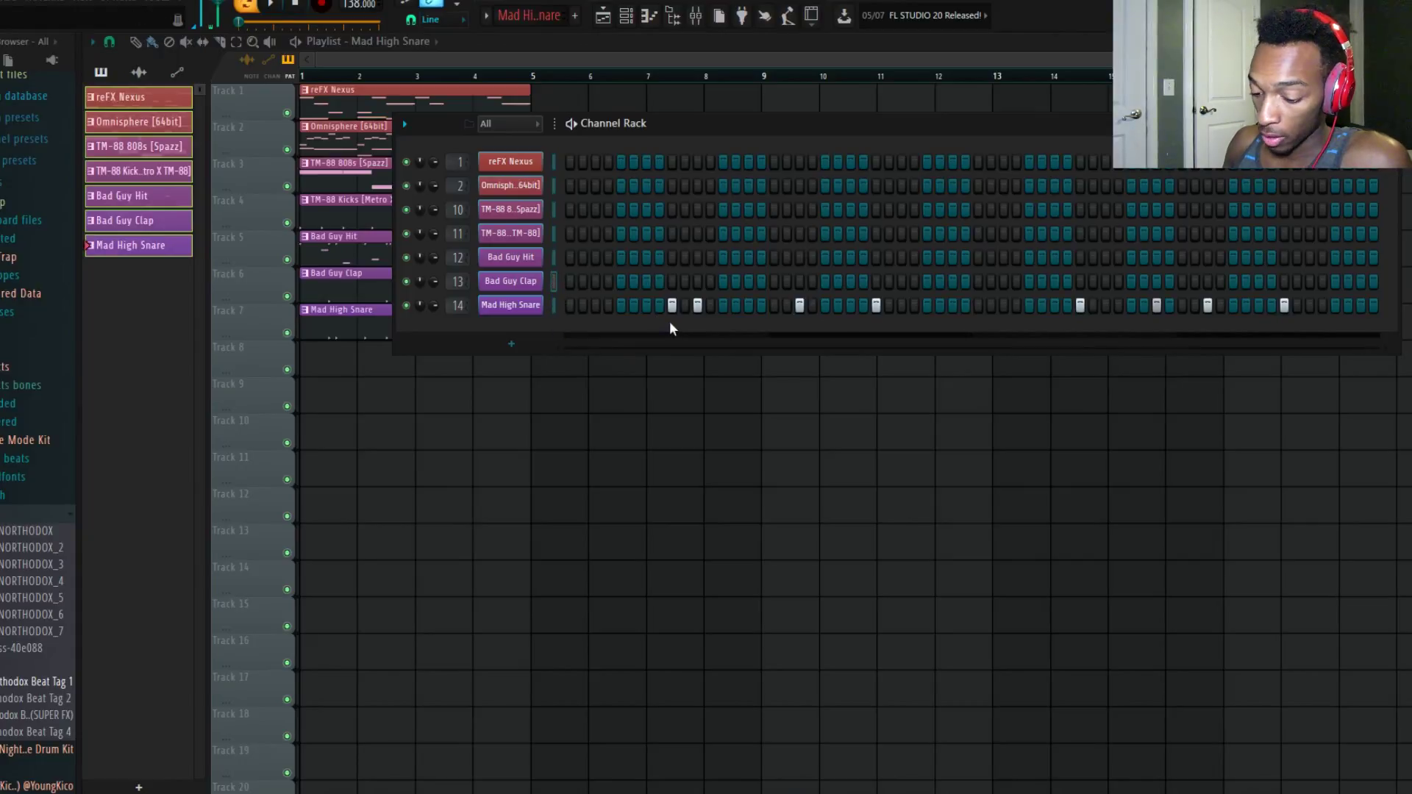
key(alt+Up)
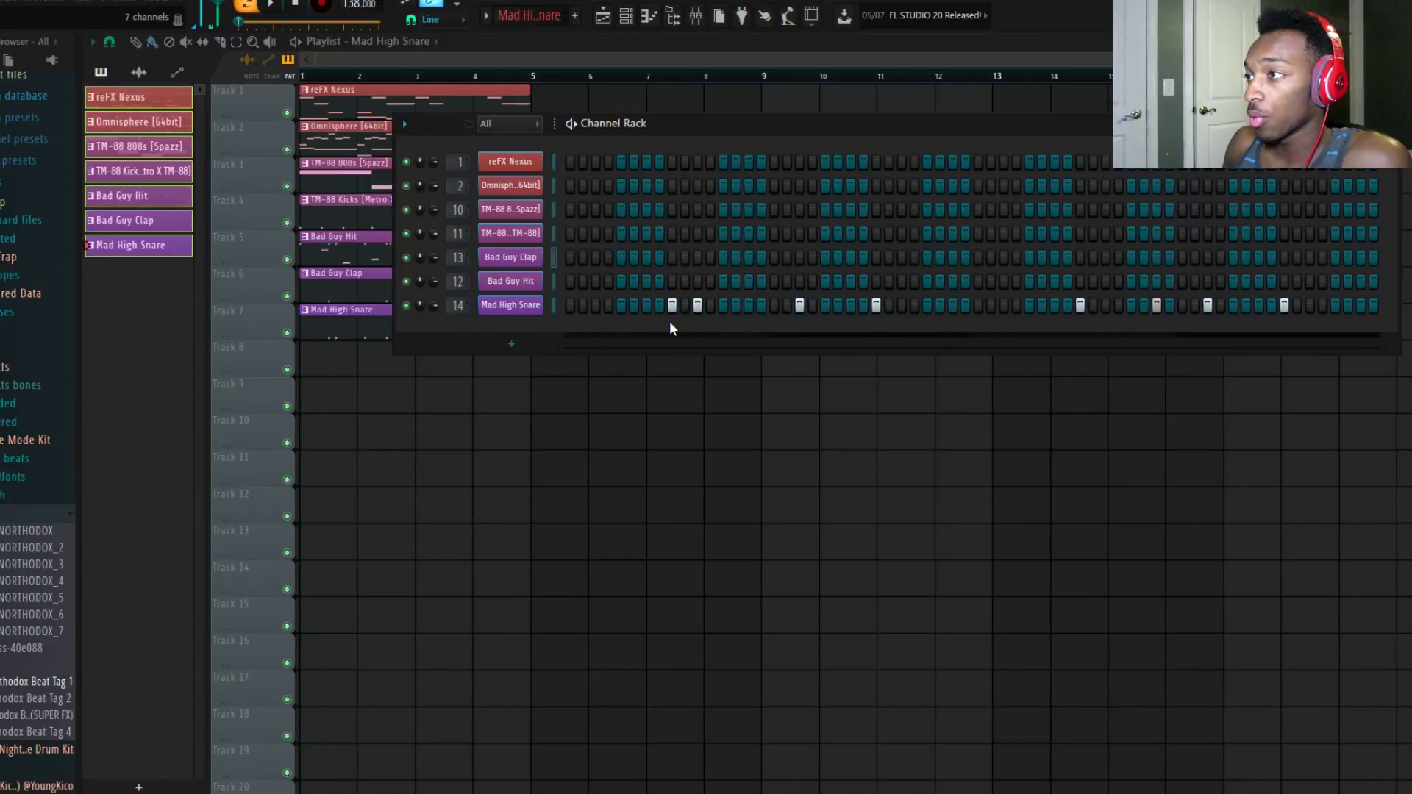
key(alt+Up)
key(alt+Up)
key(alt+Up)
key(alt+Down)
key(alt+Down)
key(alt+Down)
key(alt+Down)
key(alt+Down)
key(alt+Down)
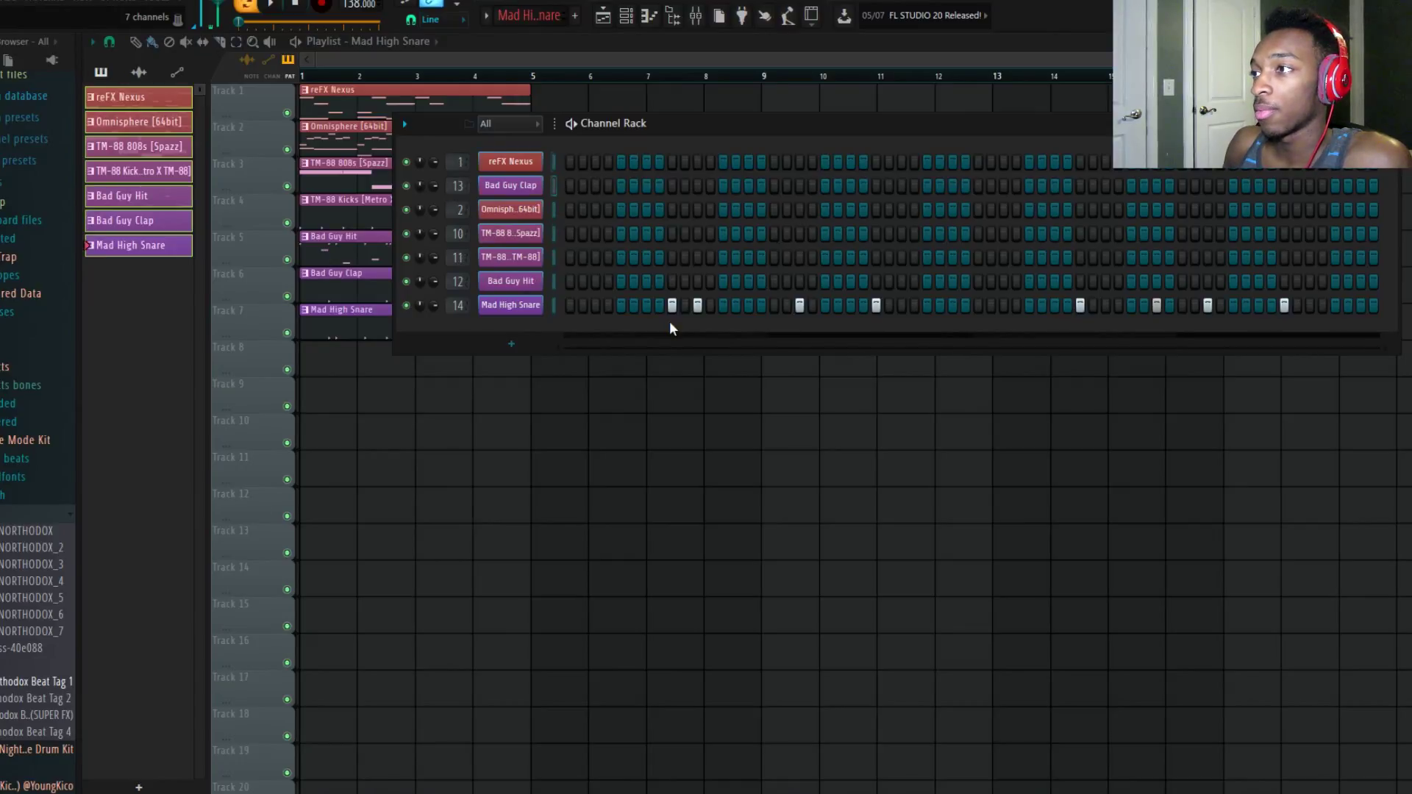
key(alt+Up)
key(alt+Up)
key(alt+Up)
key(alt+Up)
key(alt+Up)
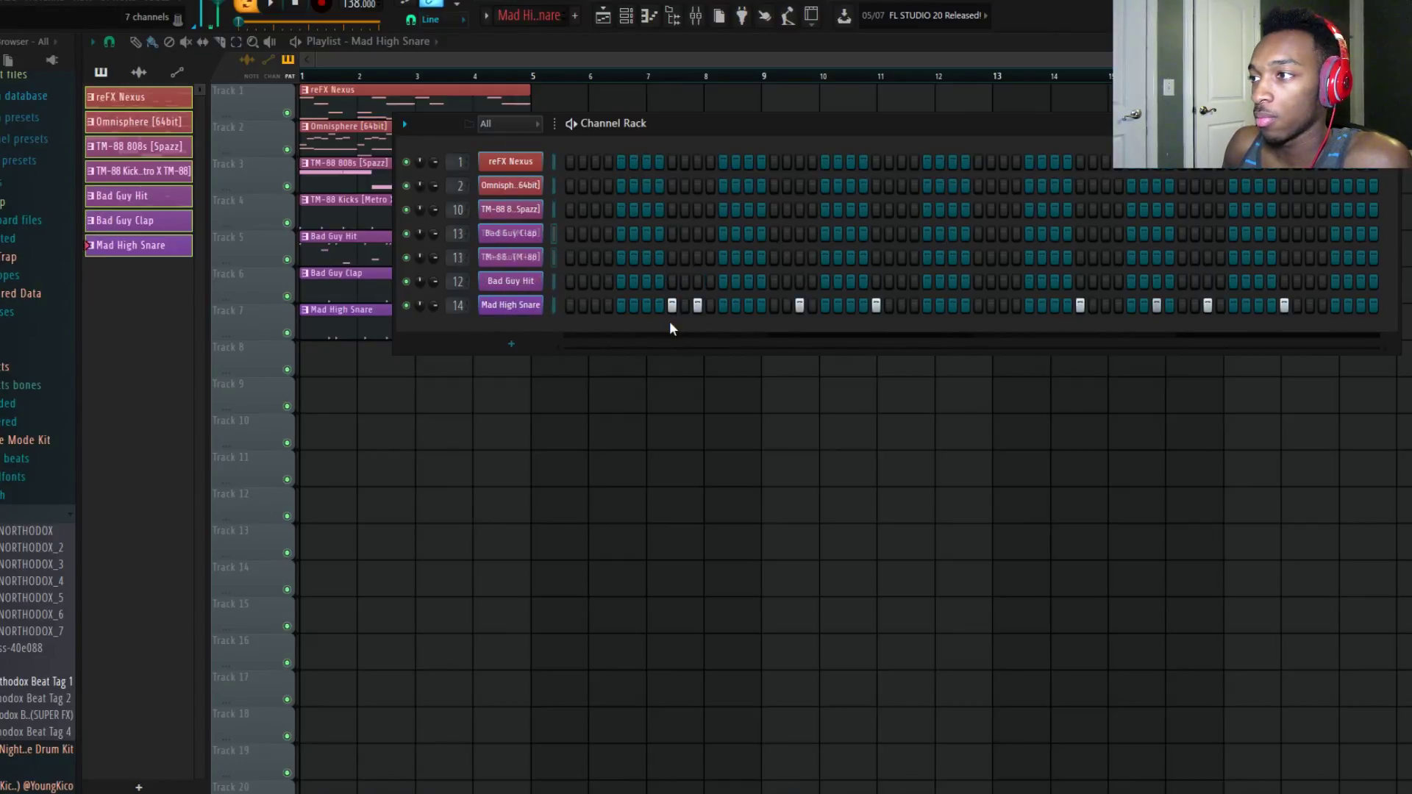
key(alt+Down)
key(alt+Down)
key(alt+Down)
key(alt+Down)
key(alt+Down)
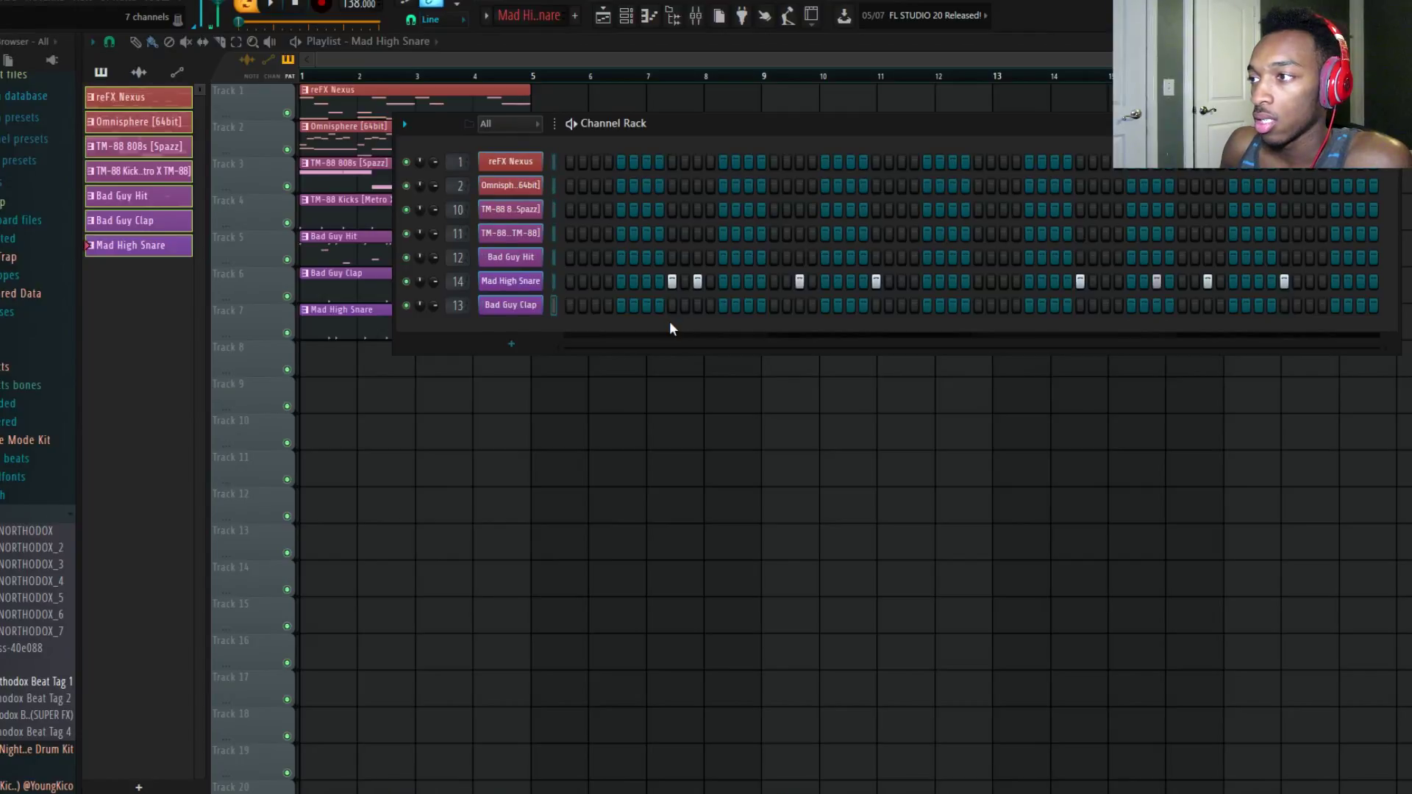
key(alt+Up)
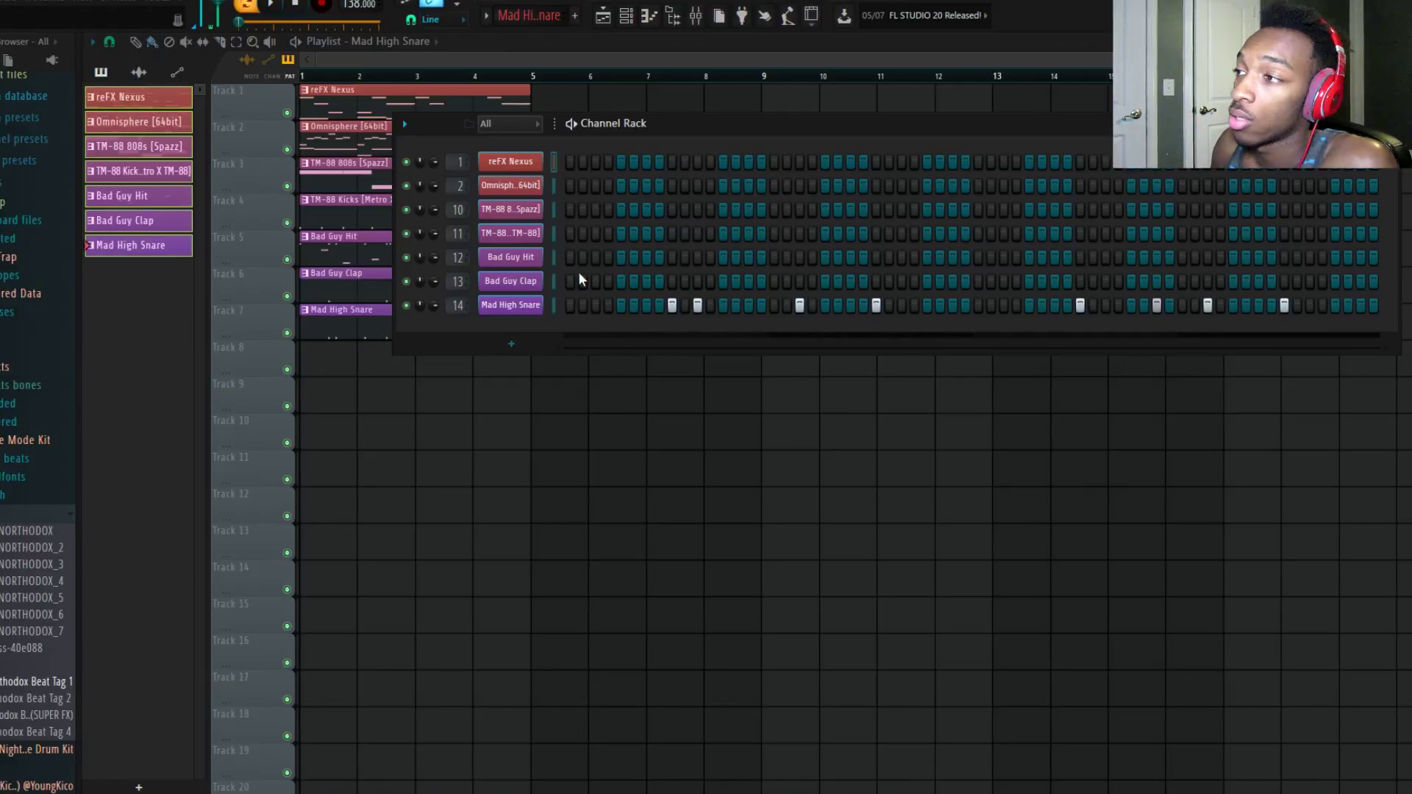
click(417, 49)
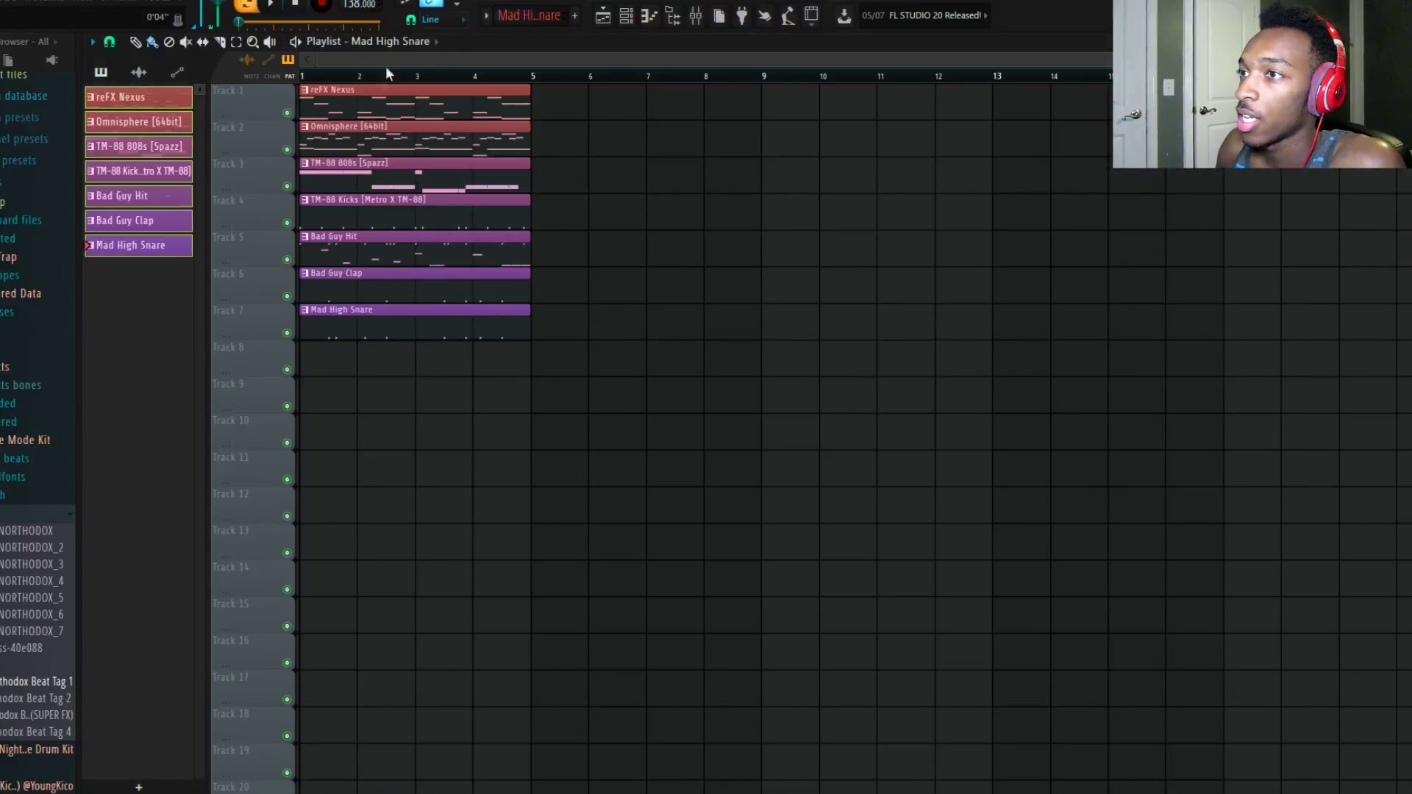
Step: Move the 808s, Kicks, Bad Guy Hit, Bad Guy Clap and Mad High Snare clips down one track to tracks 4 to 8
click(777, 502)
right_click(867, 504)
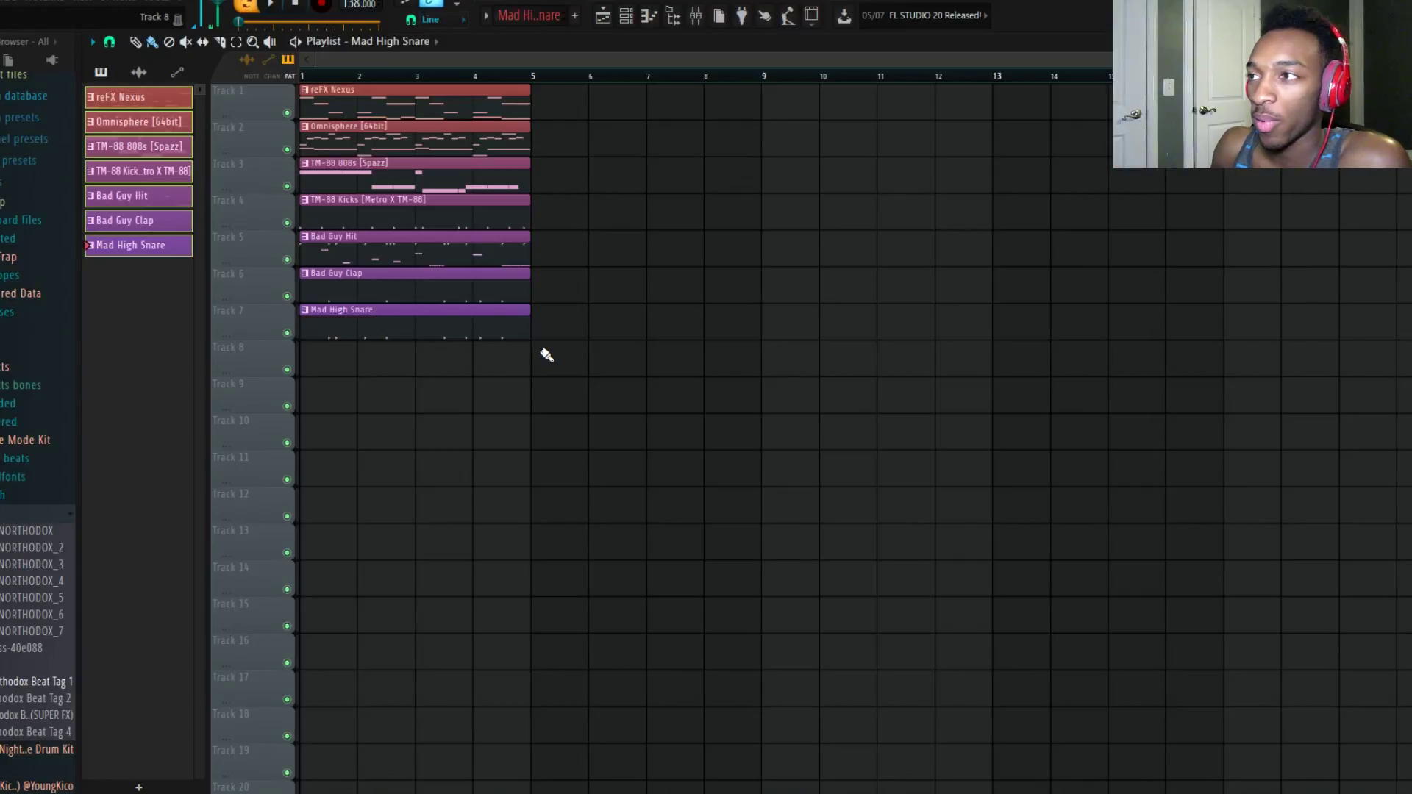
drag(746, 450, 300, 157)
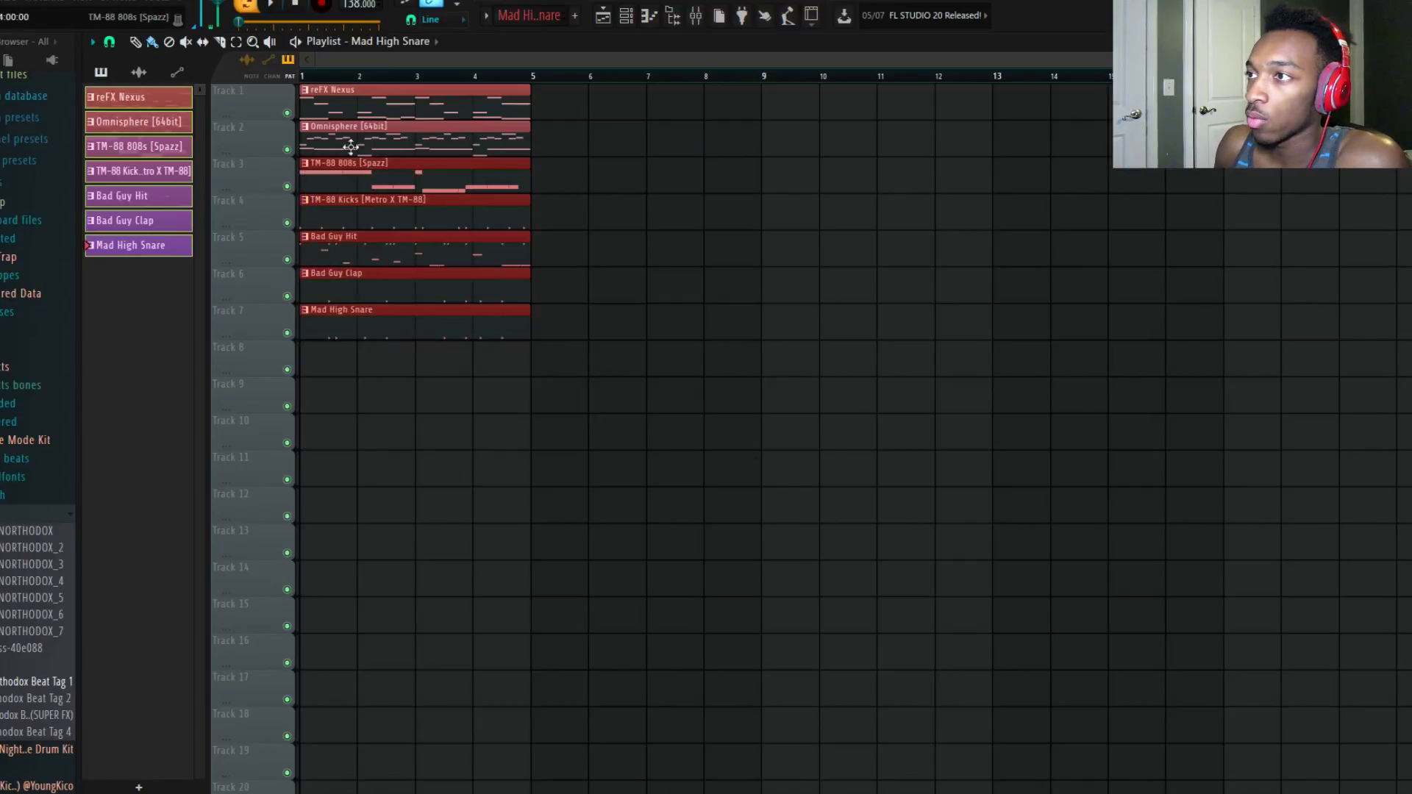
drag(217, 90, 241, 146)
drag(637, 412, 309, 220)
click(318, 183)
drag(576, 191, 364, 89)
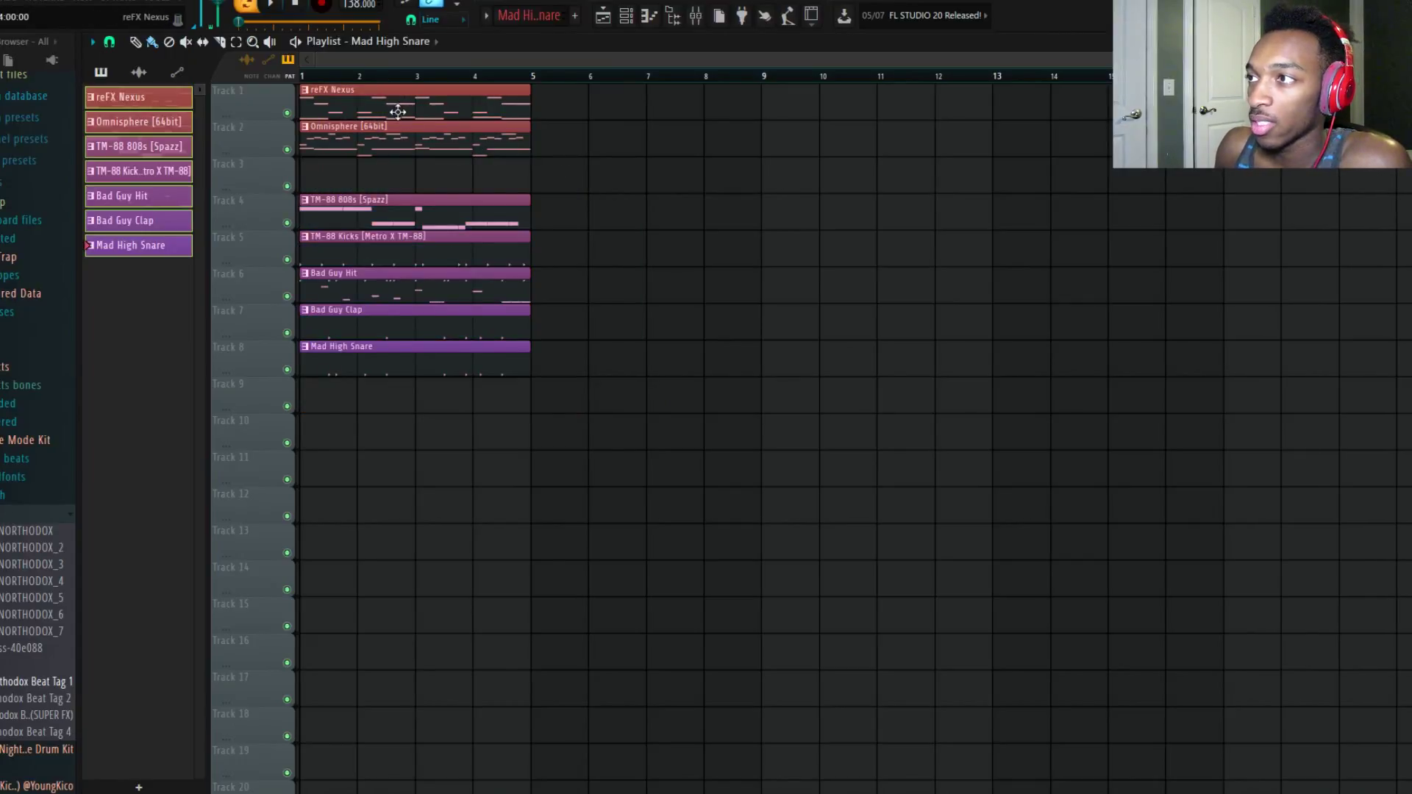
drag(307, 180, 802, 175)
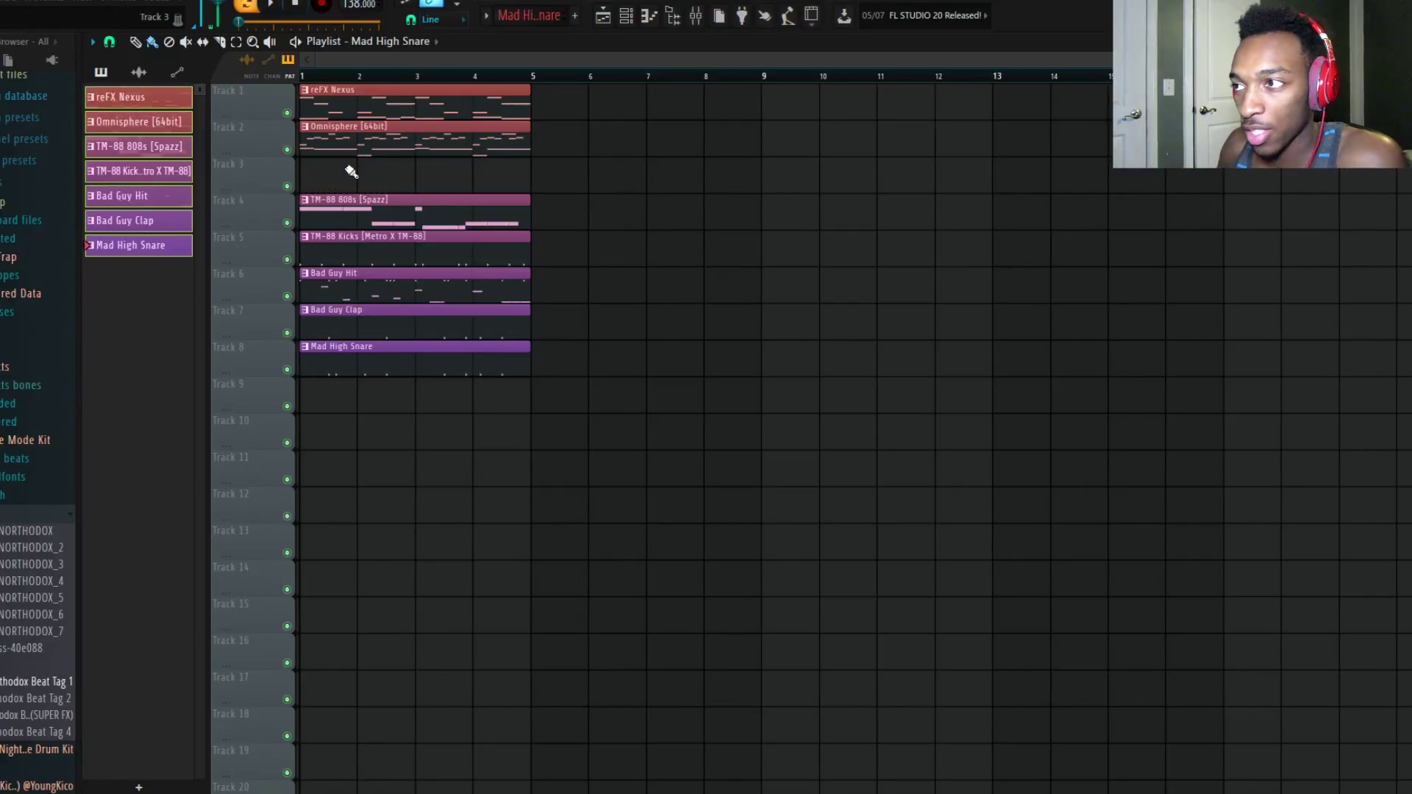
drag(618, 450, 302, 195)
scroll(314, 213, down, 1)
scroll(315, 213, up, 1)
click(714, 377)
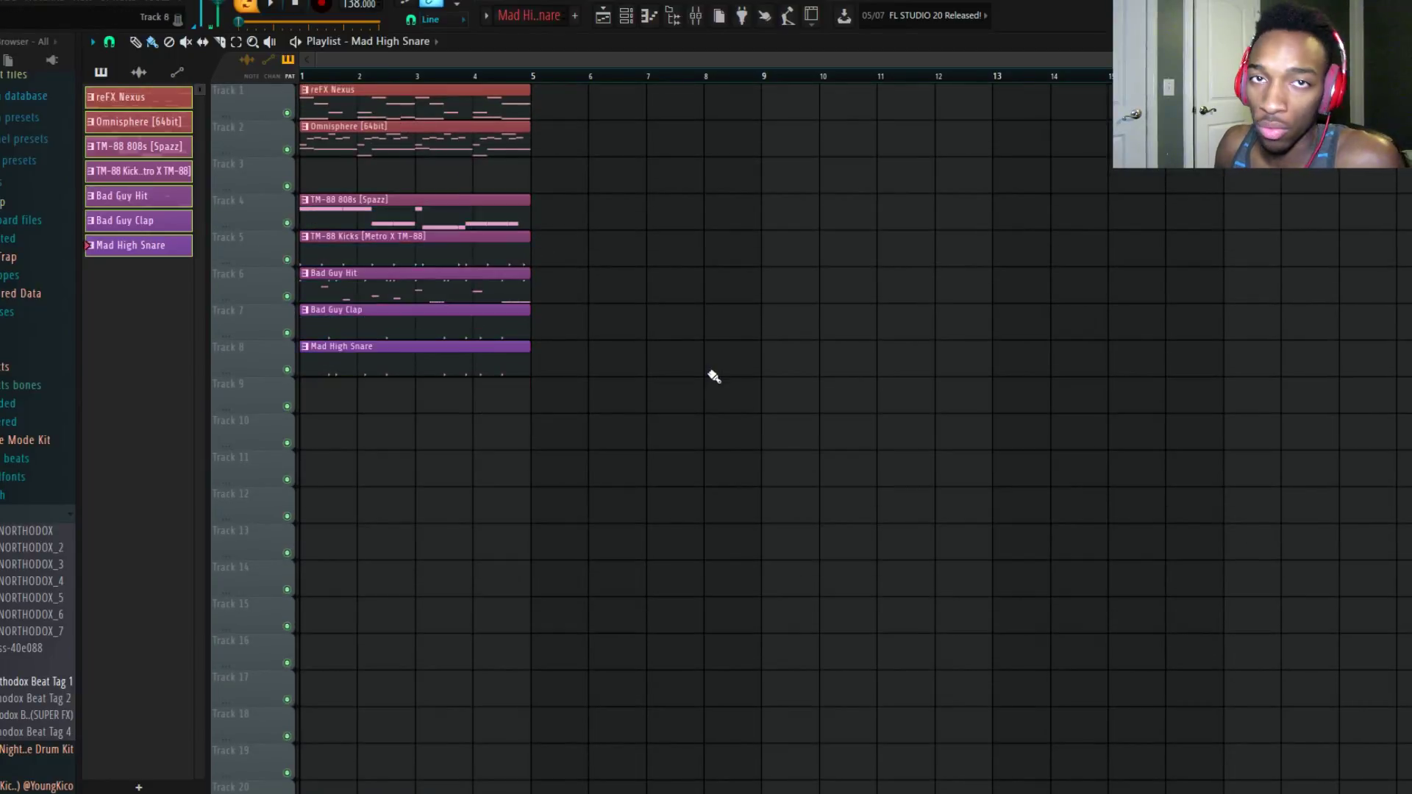
Step: Move the Bad Guy Hit, Bad Guy Clap and Mad High Snare clips down one track to tracks 7 to 9
drag(753, 524, 291, 296)
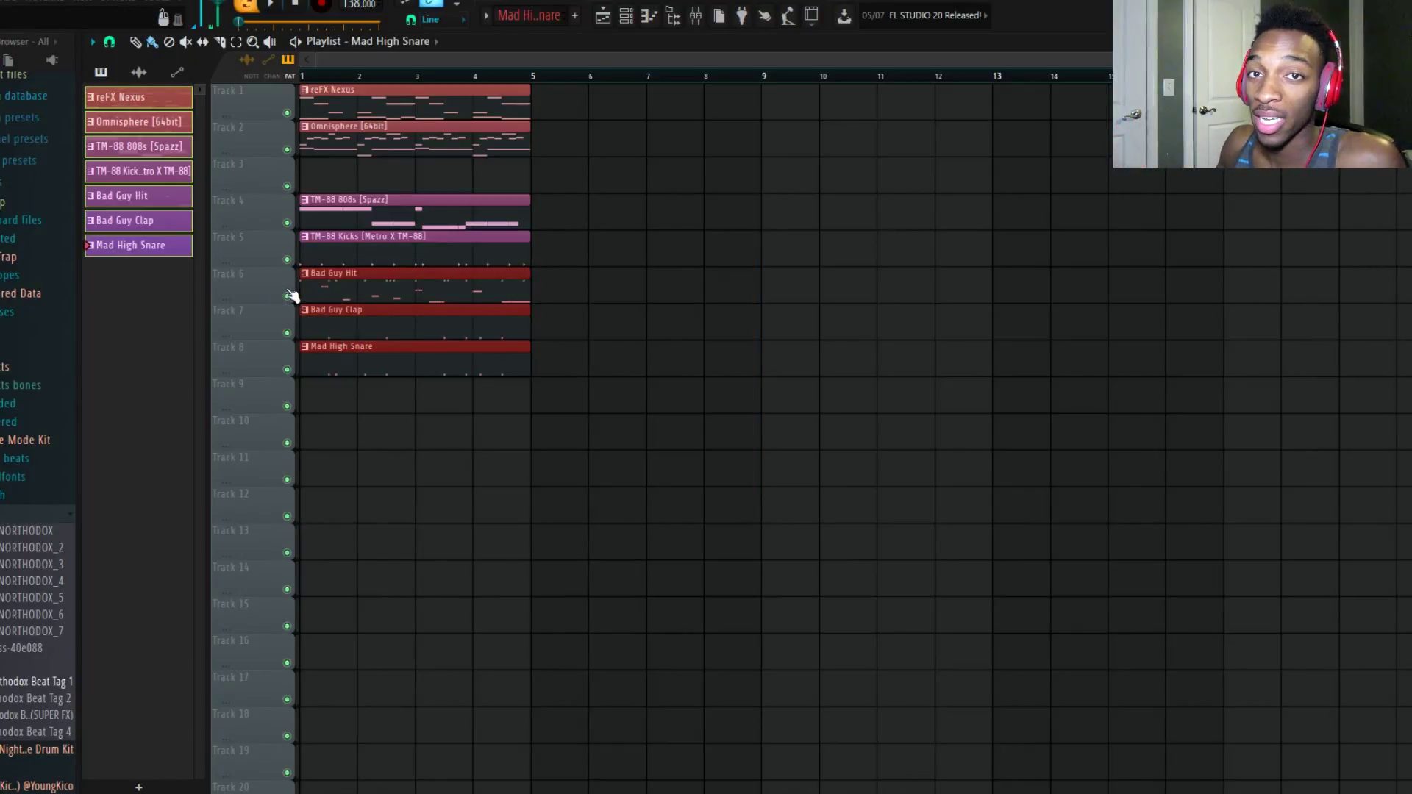
key(shift+Down)
click(868, 301)
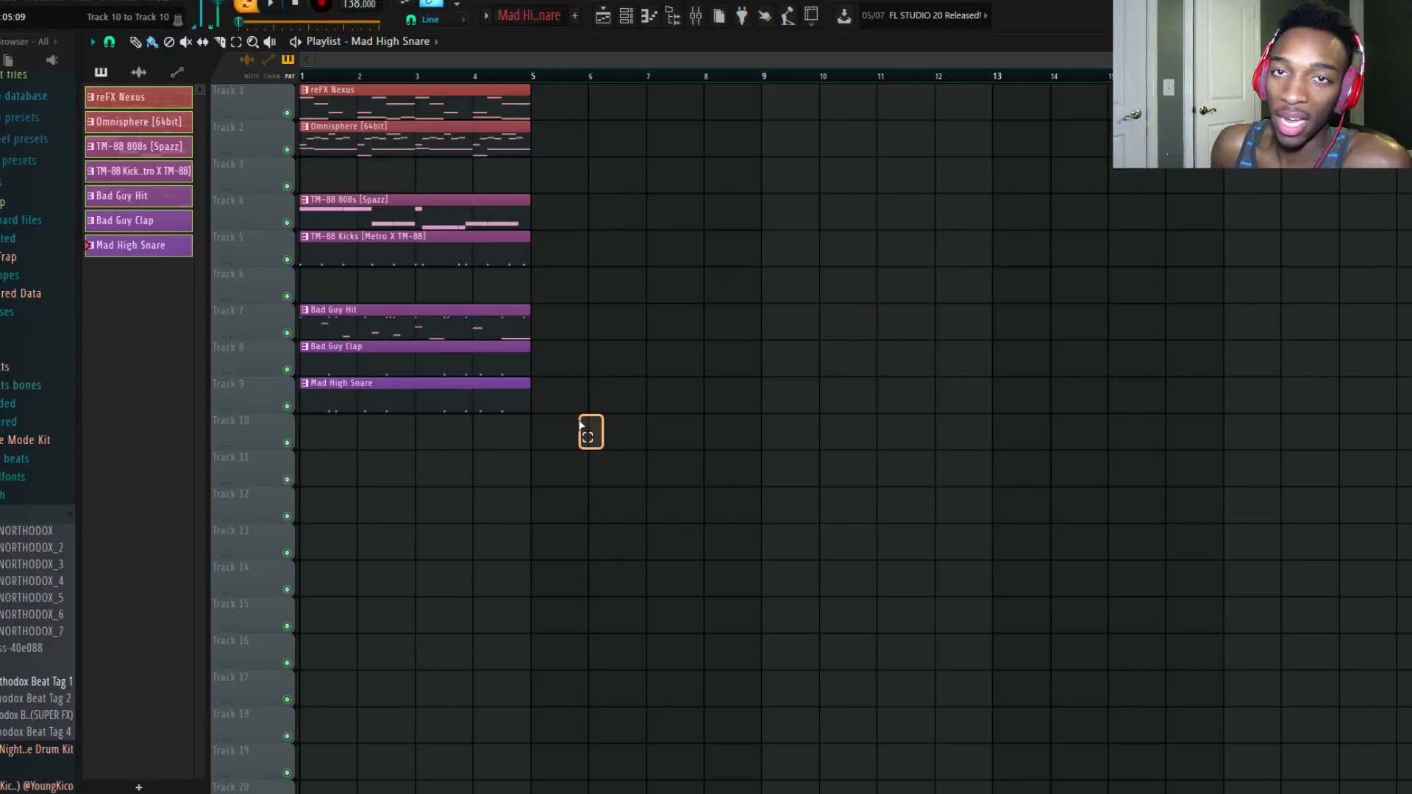
Step: Move the Bad Guy Clap and Mad High Snare clips down to tracks 9 and 10, and set the playback position to bar 1
drag(548, 405, 272, 357)
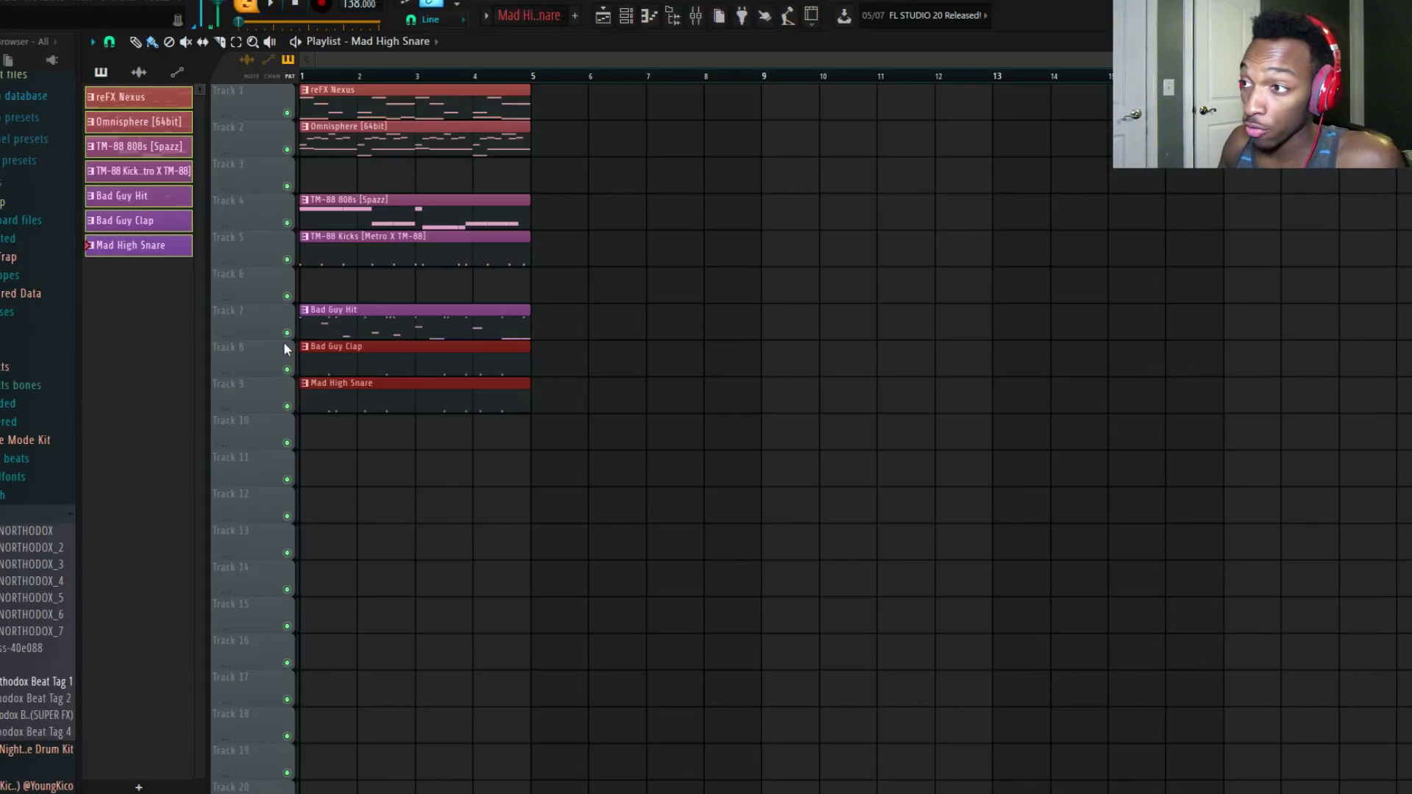
key(shift+Down)
ctrl+click(845, 360)
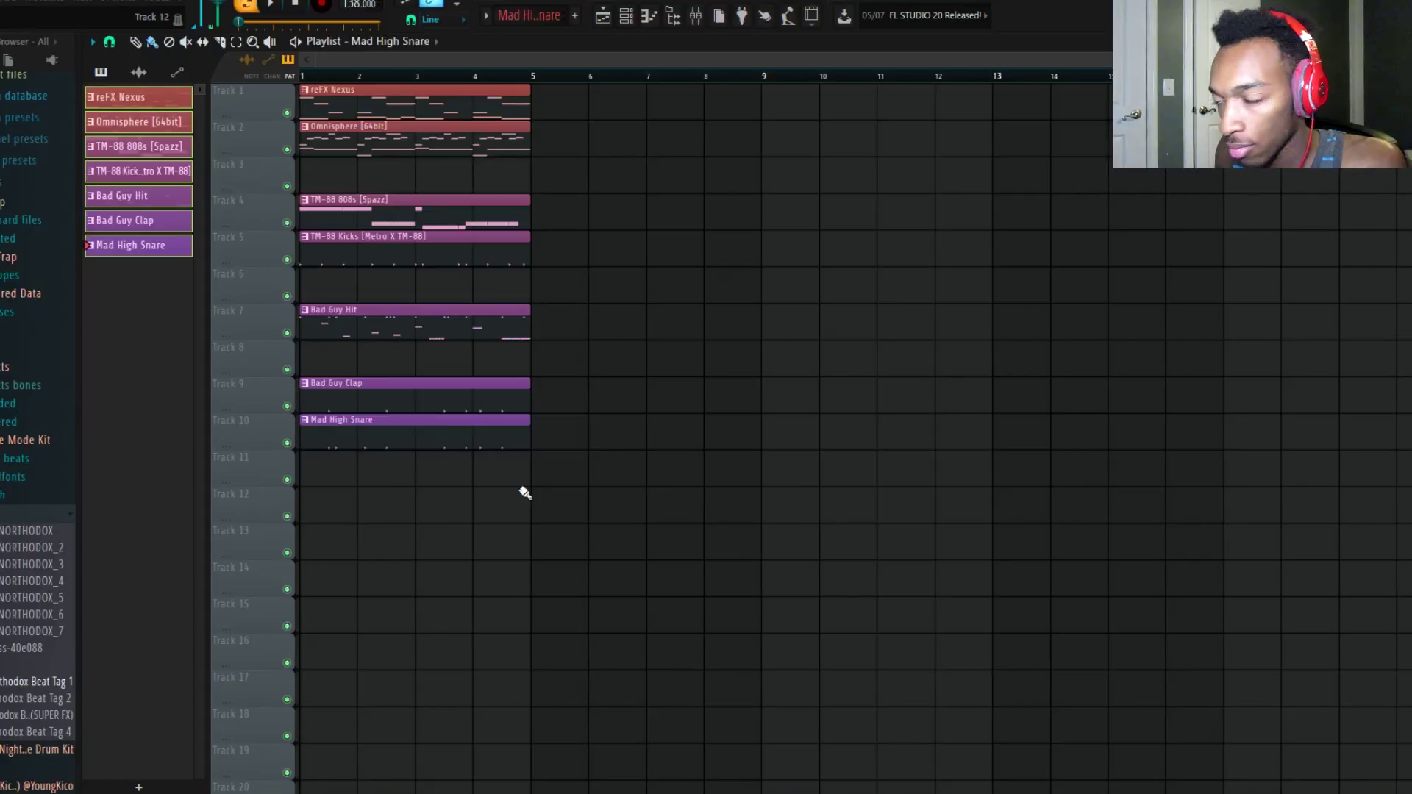
click(302, 77)
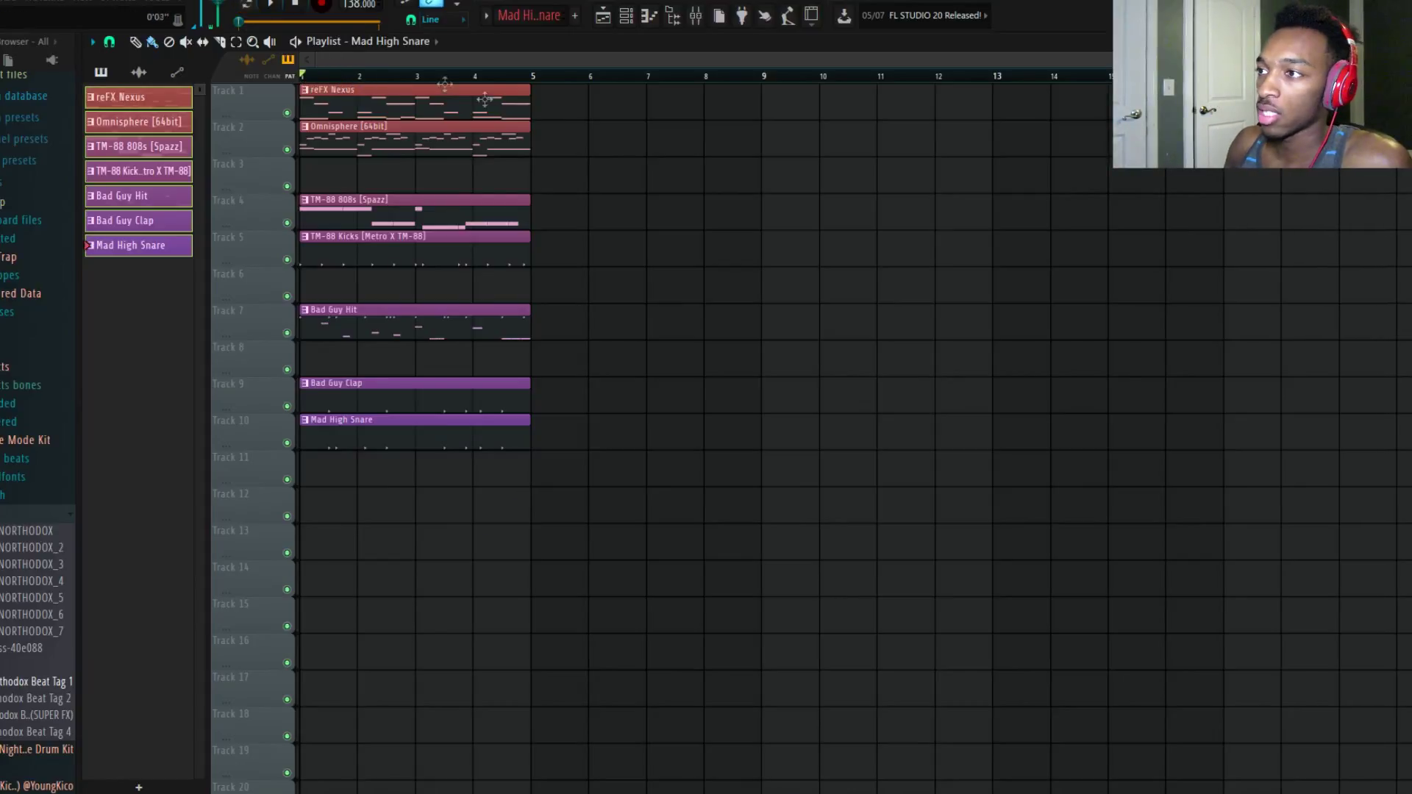
Step: Try duplicating all the playlist clips twice to fill bars 5 to 12, and delete the copies
key(space)
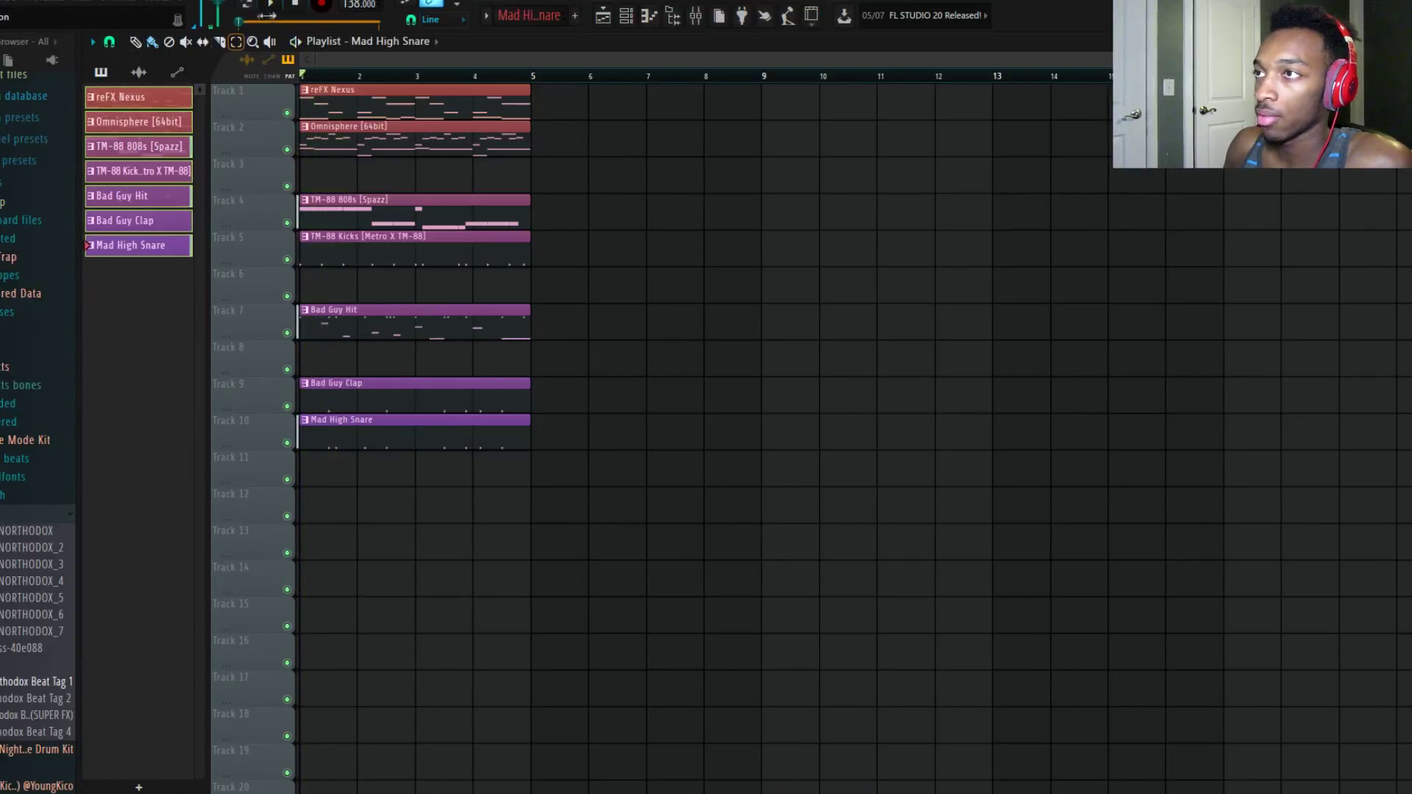
mouse_move(664, 581)
mouse_down()
mouse_move(586, 272)
mouse_move(525, 424)
mouse_move(667, 580)
mouse_up()
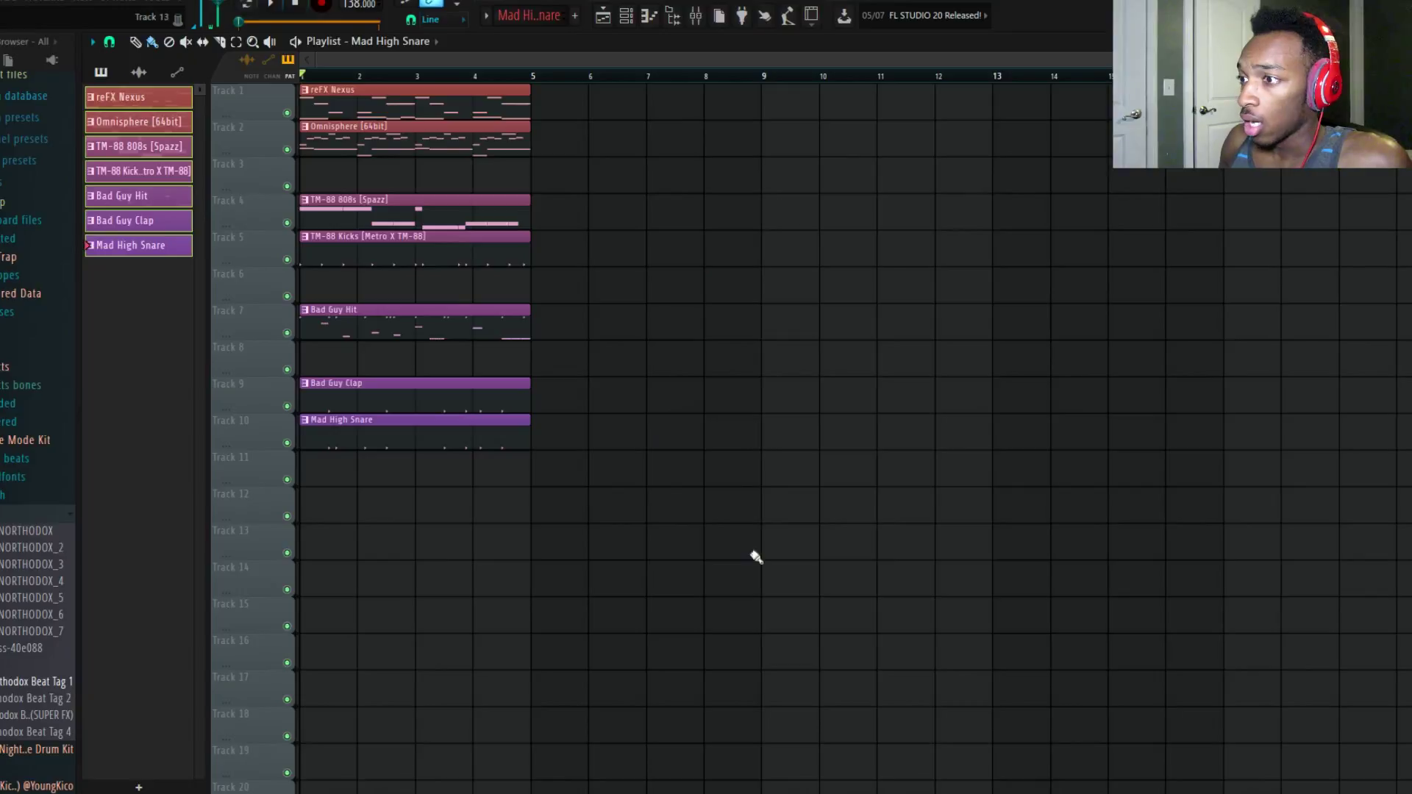
drag(728, 519, 347, 87)
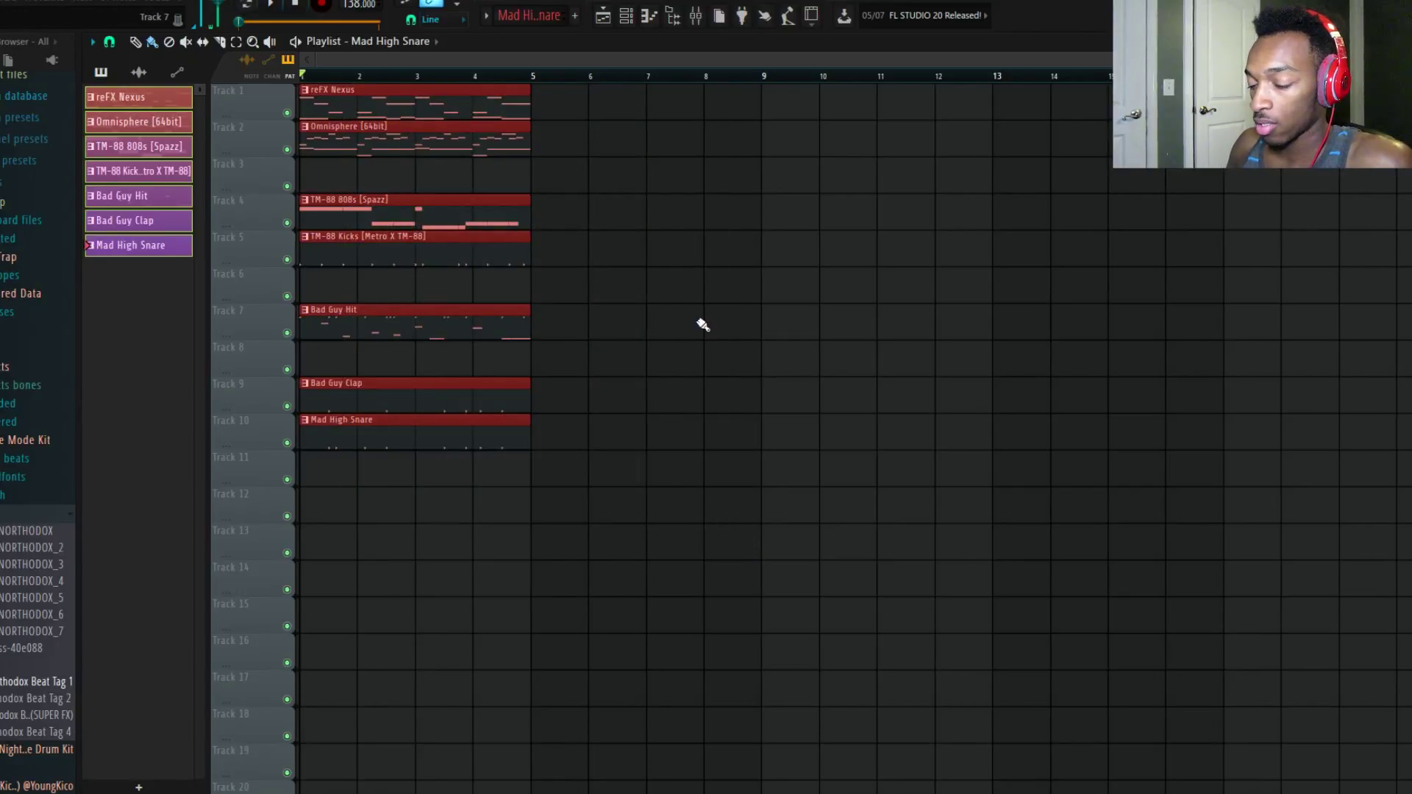
key(ctrl+b)
key(ctrl+b)
scroll(413, 258, down, 1)
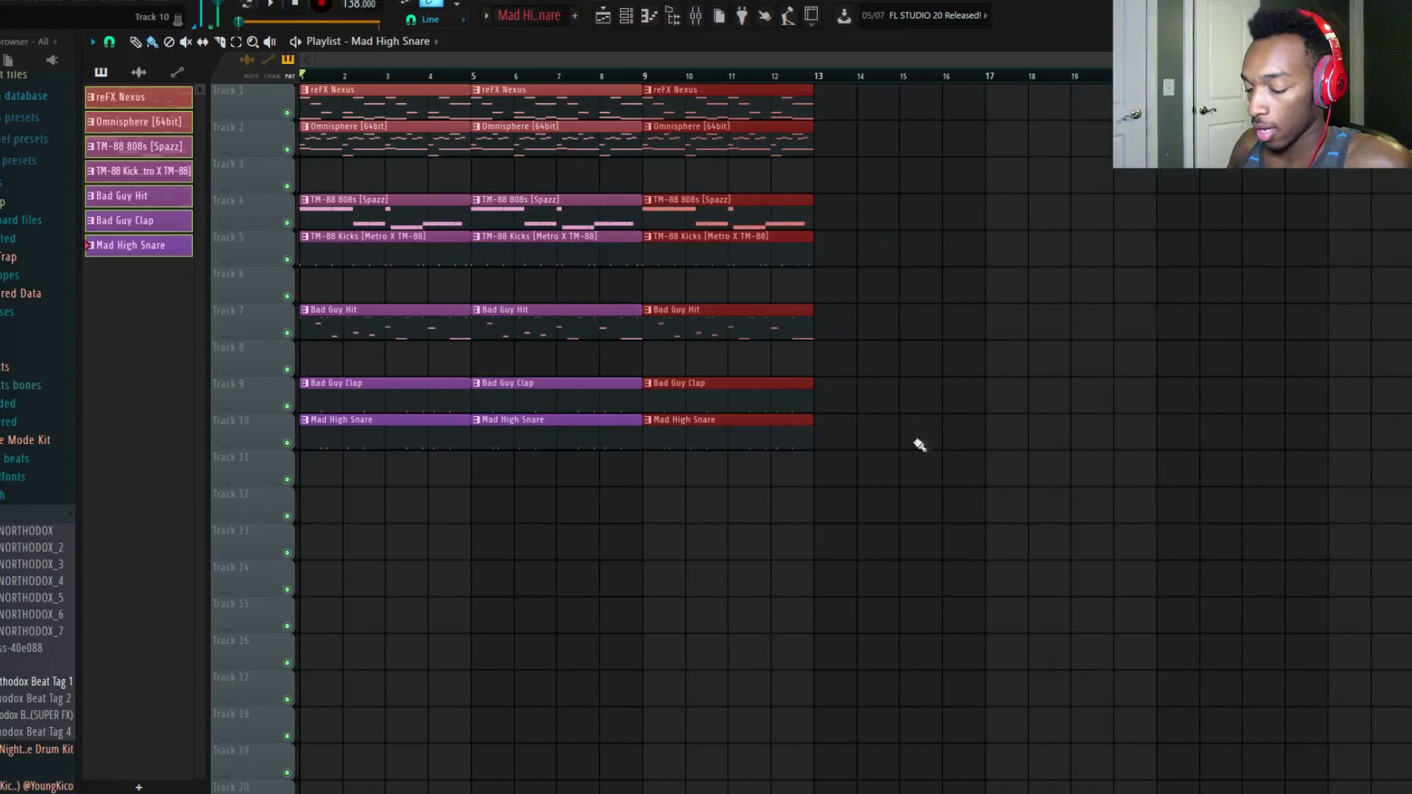
drag(1008, 525, 540, 70)
key(Delete)
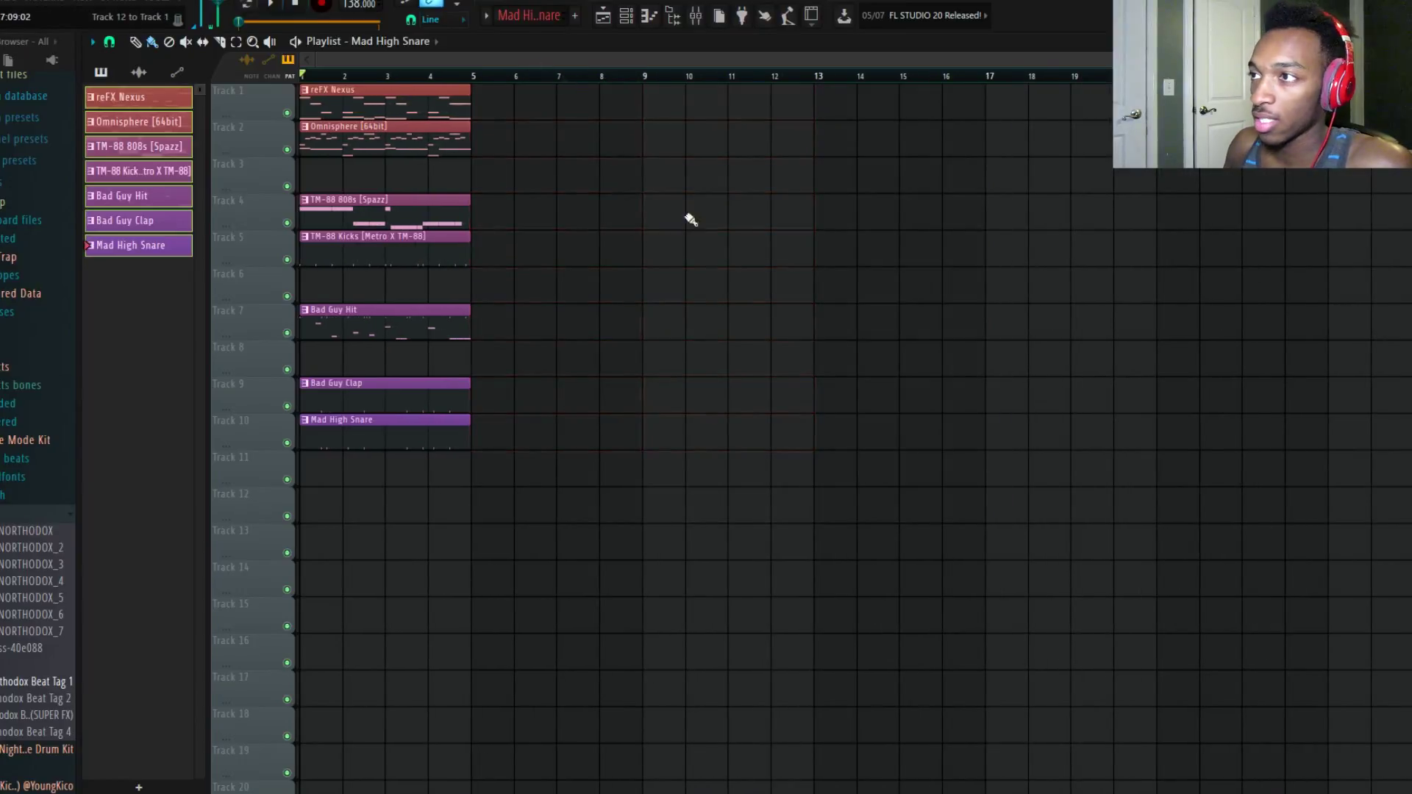
Step: Duplicate the four-bar block of all clips five times so the arrangement fills bars 1 to 24, leaving the clips deselected
drag(631, 583, 318, 84)
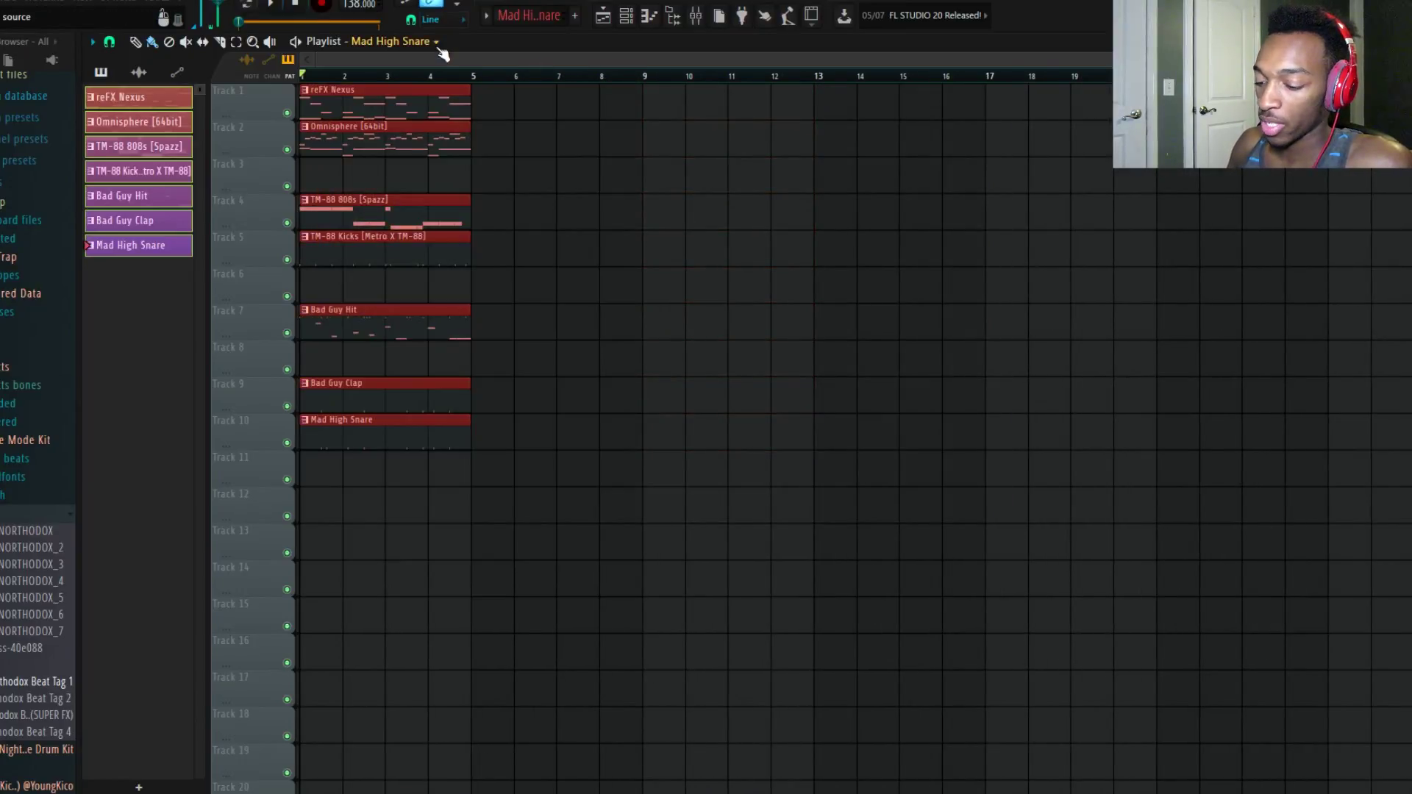
key(ctrl+b)
key(ctrl+b)
key(ctrl+b)
key(ctrl+b)
key(ctrl+b)
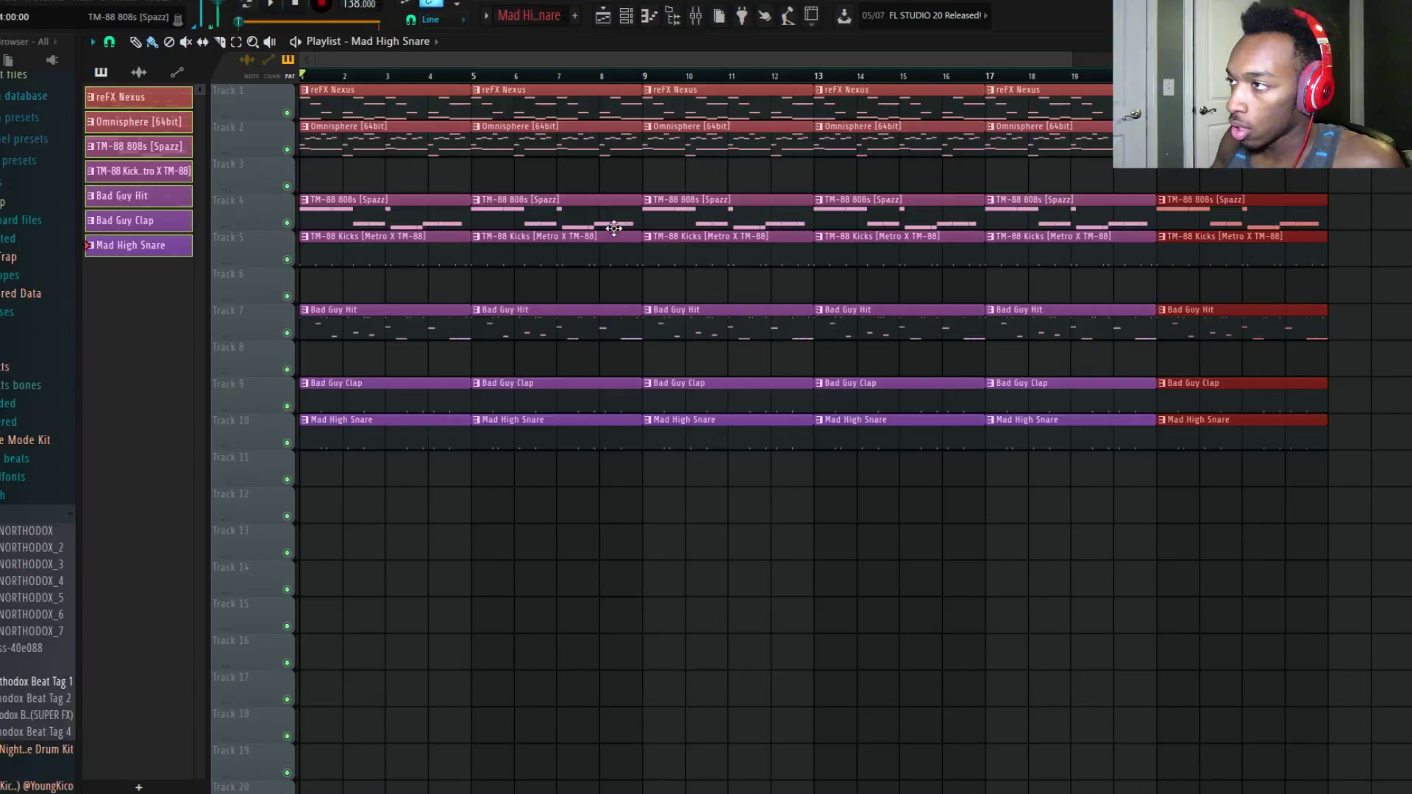
ctrl+click(604, 285)
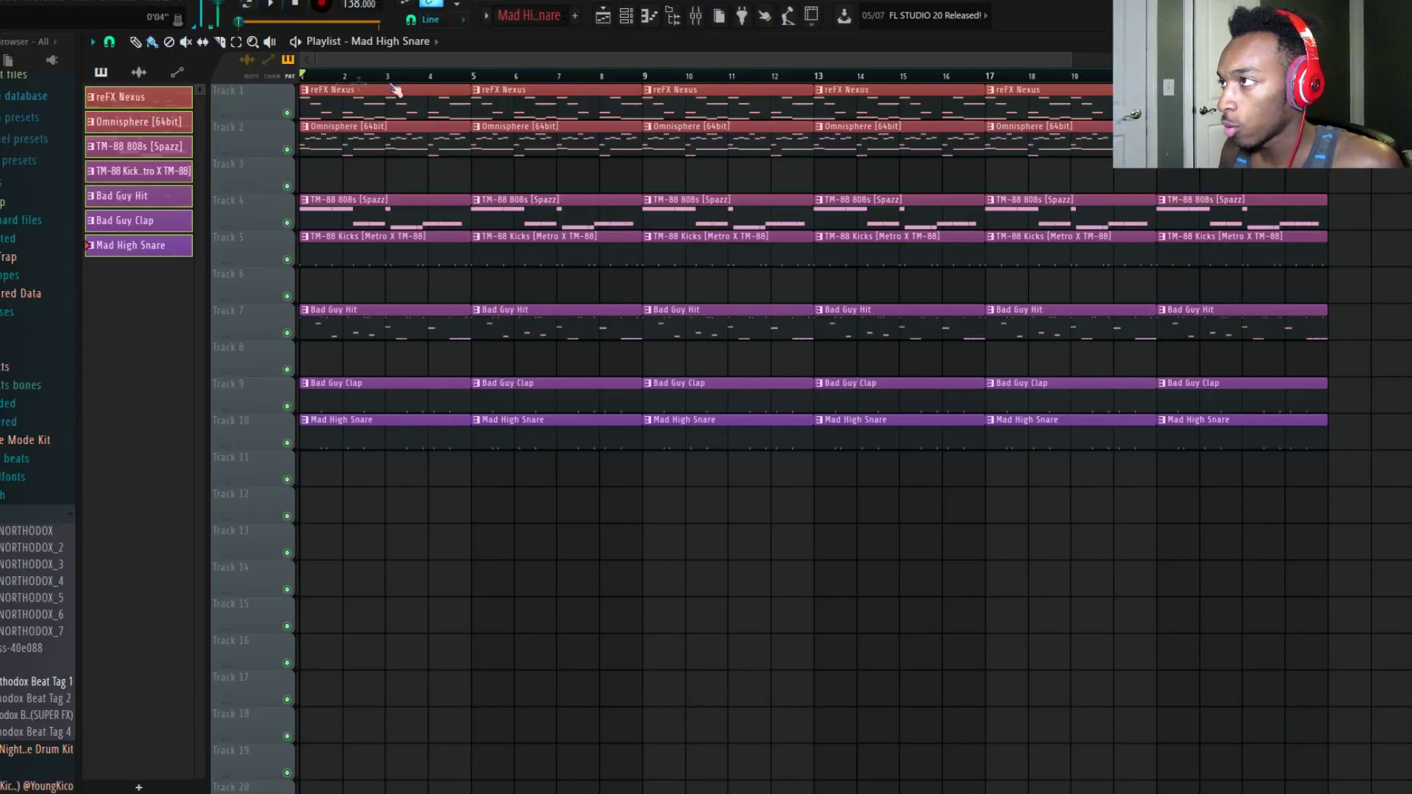
key(ctrl+a)
ctrl+click(722, 626)
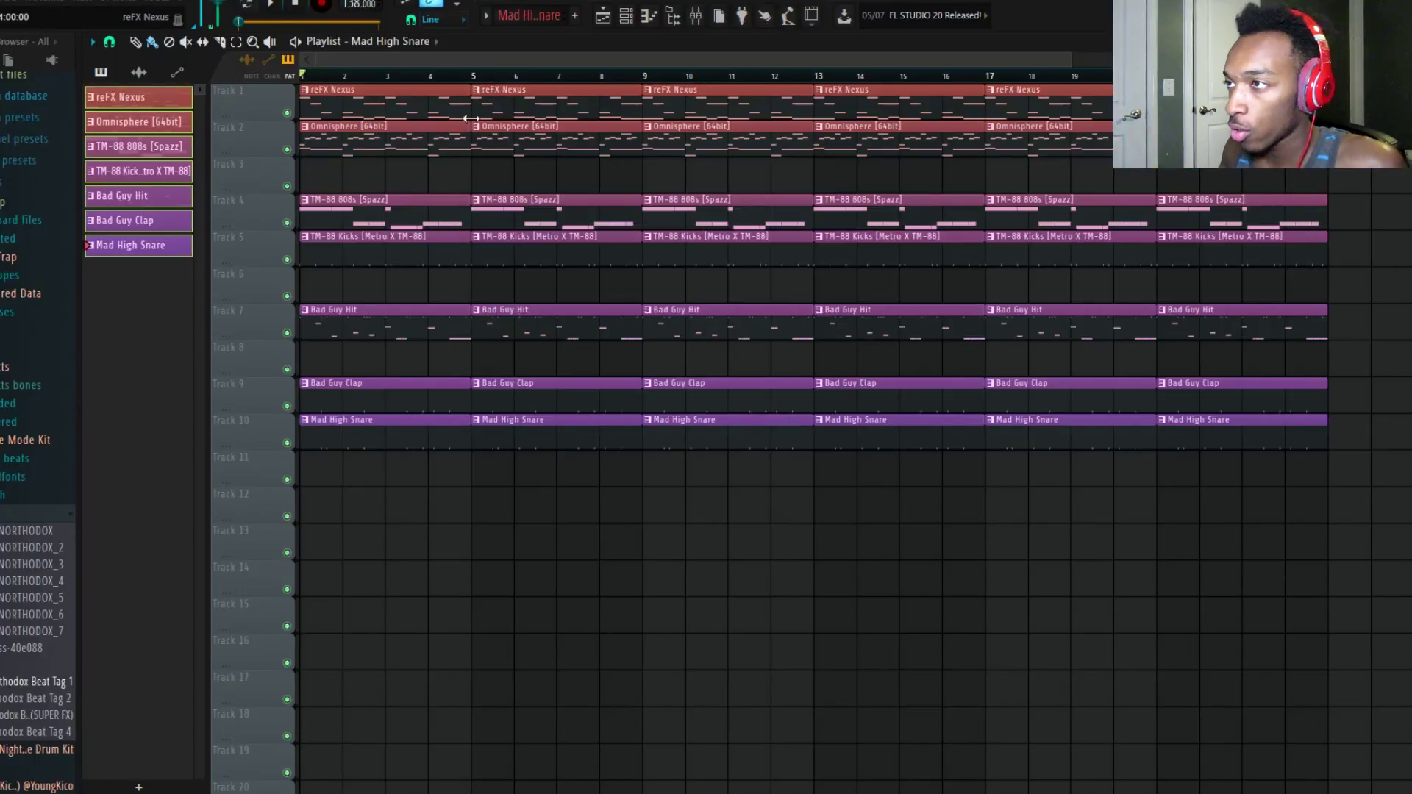
Step: Delete all 808s, Kicks, Bad Guy Hit, Bad Guy Clap and Mad High Snare clips from bars 1 to 8, and save the project
drag(358, 193, 593, 490)
key(Delete)
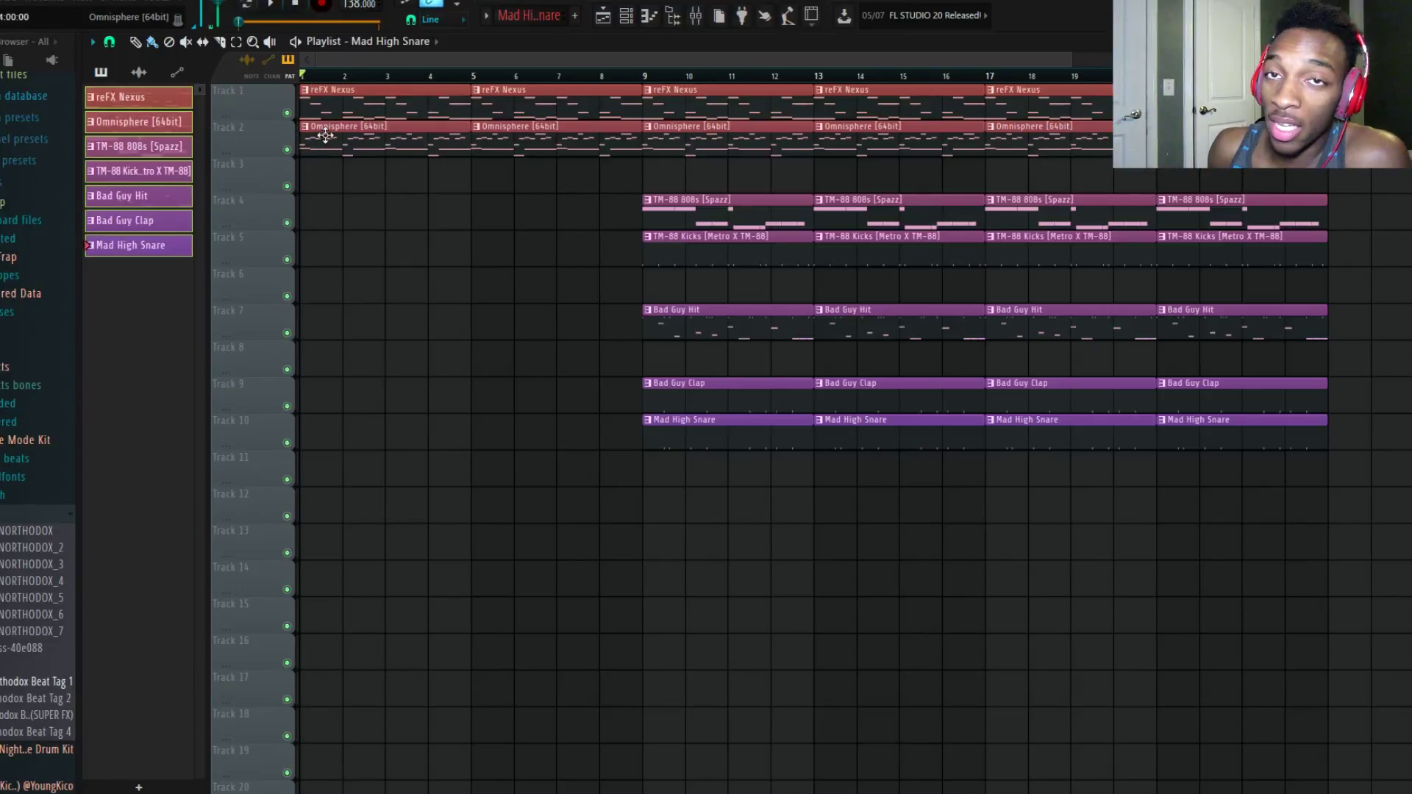
key(space)
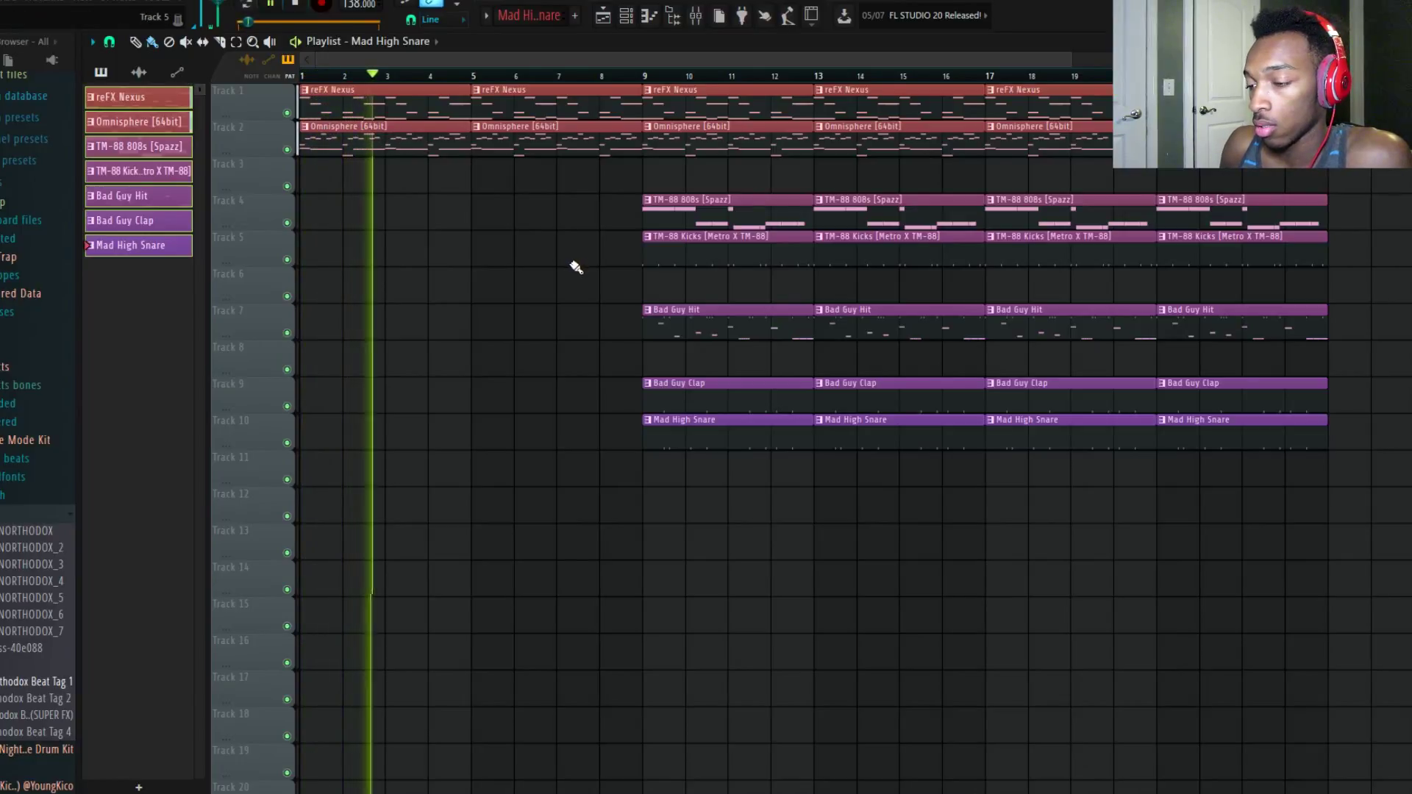
key(ctrl+s)
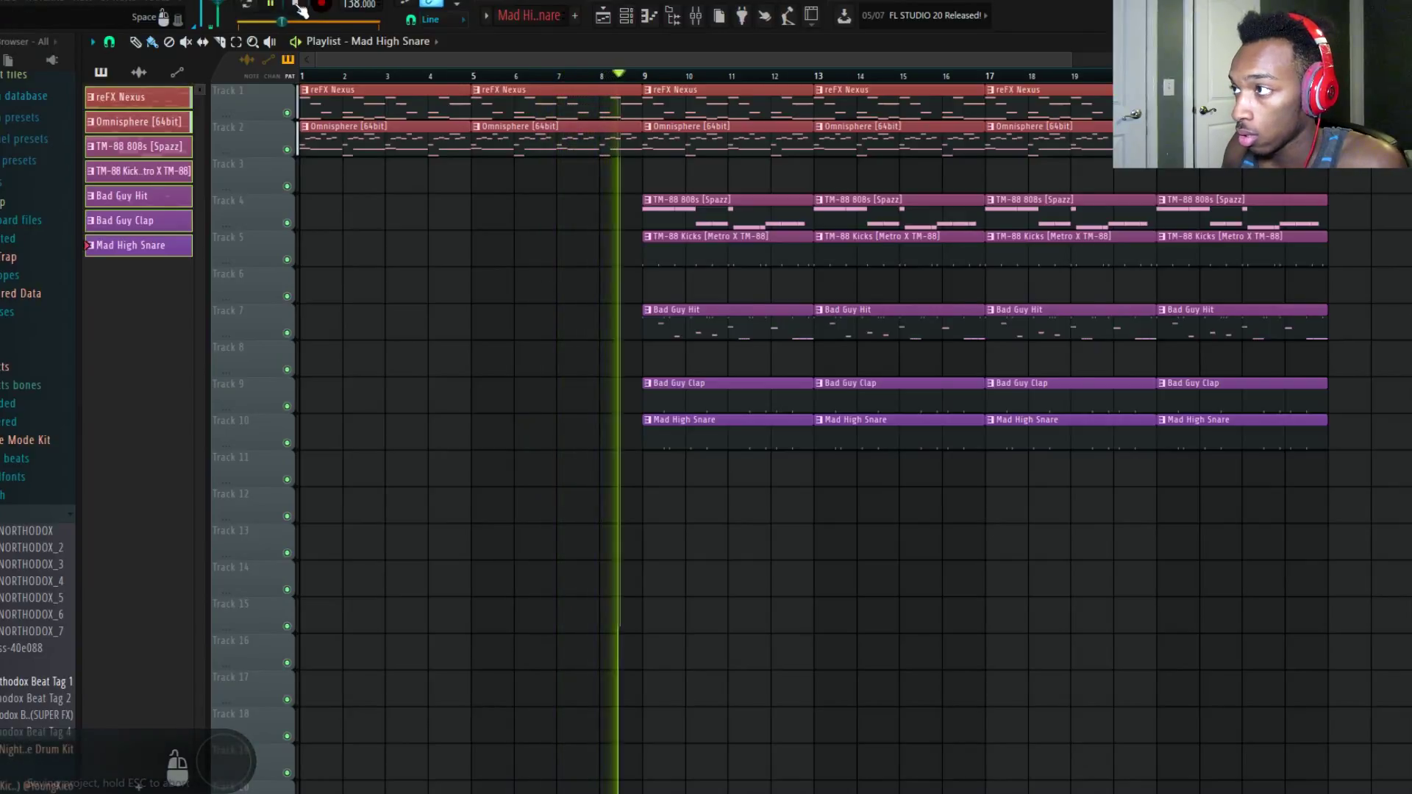
key(space)
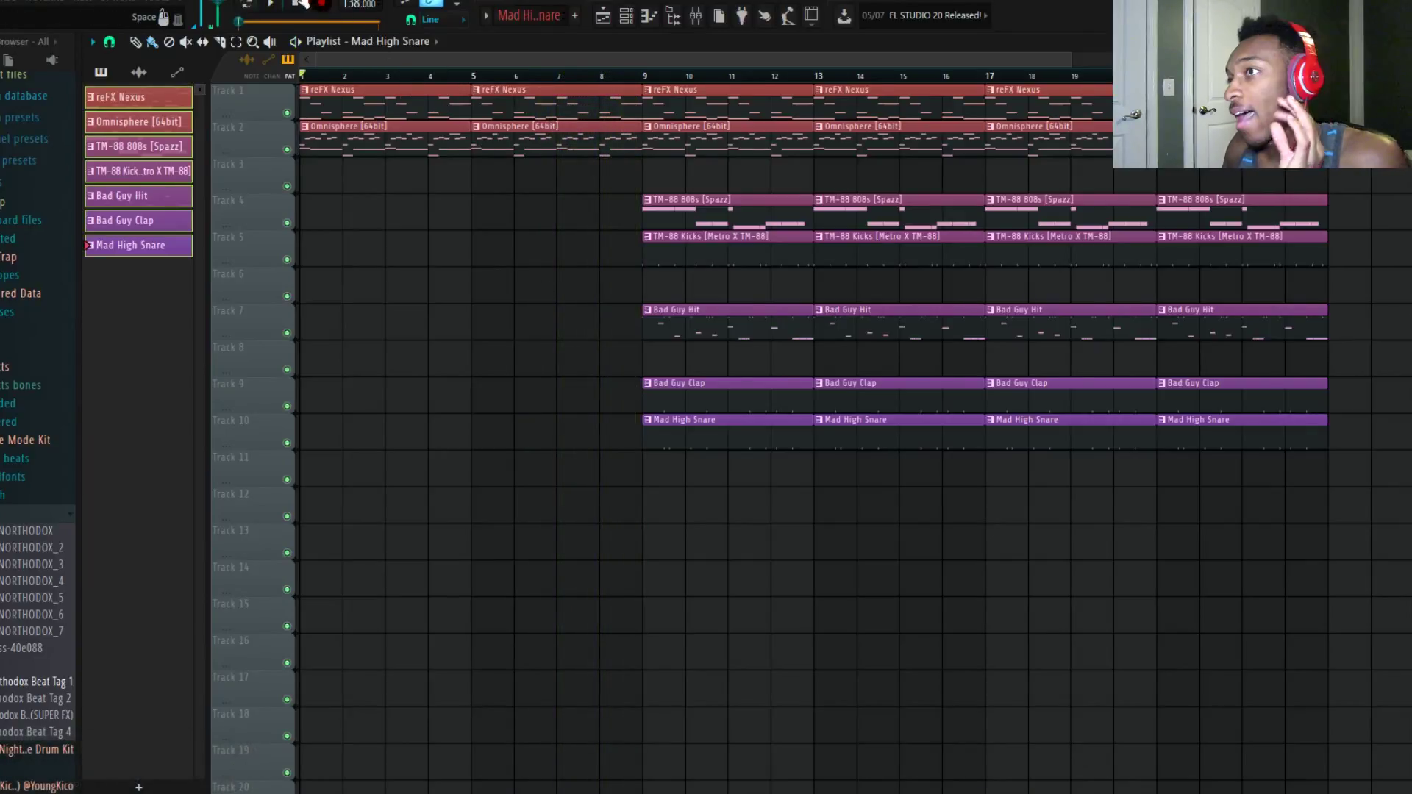
Step: Try the intro without the first reFX Nexus clip by playing it back, and restore the clip at bar 1
right_click(359, 101)
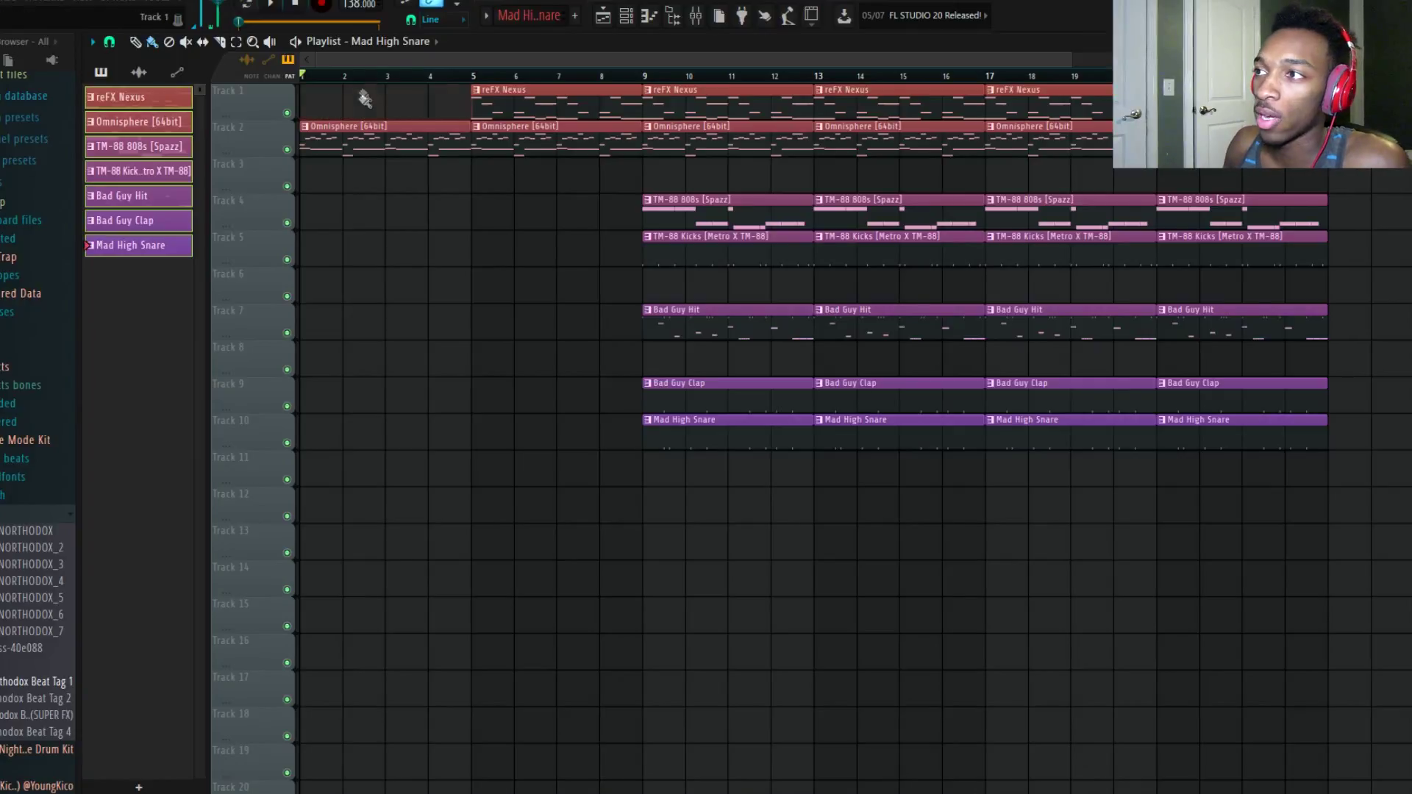
key(space)
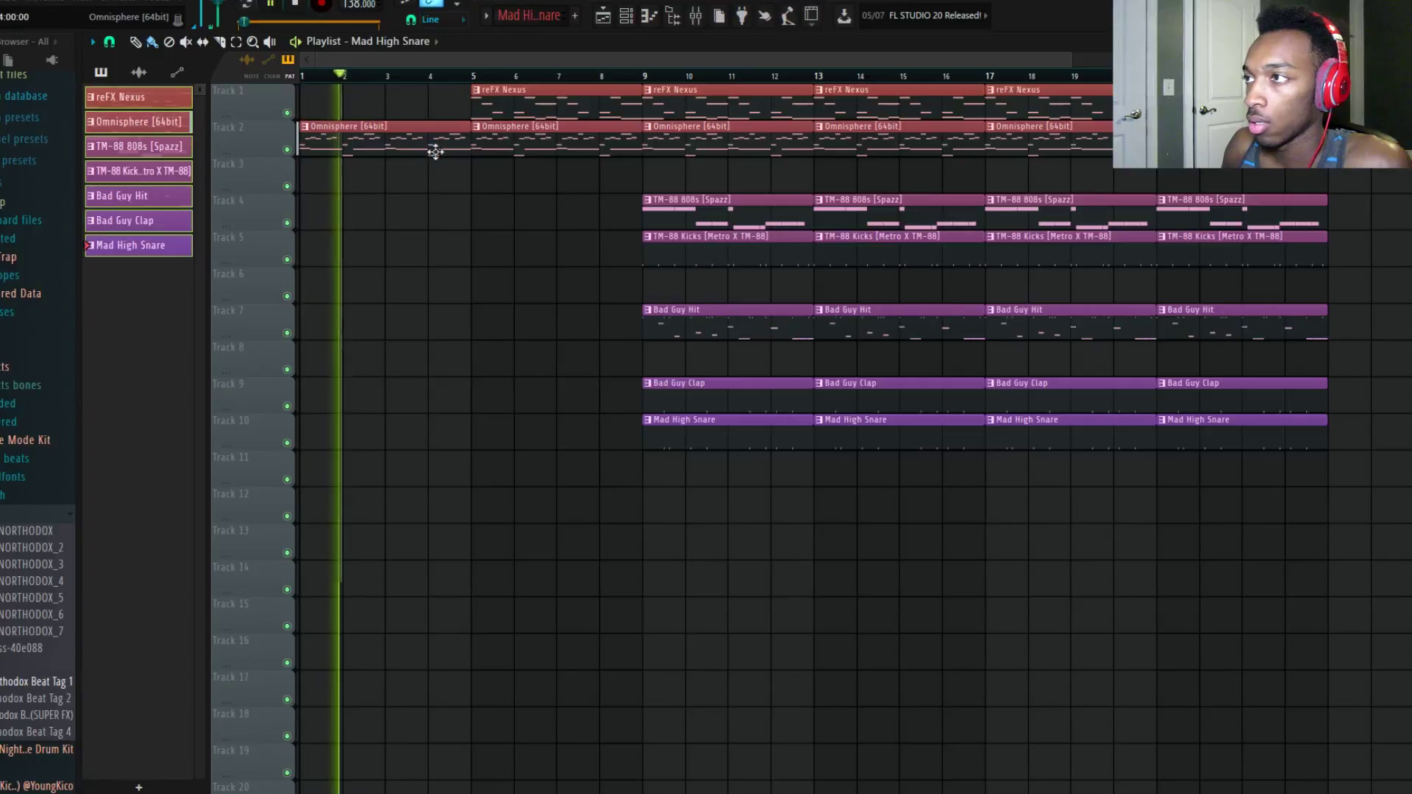
key(space)
click(558, 103)
click(364, 100)
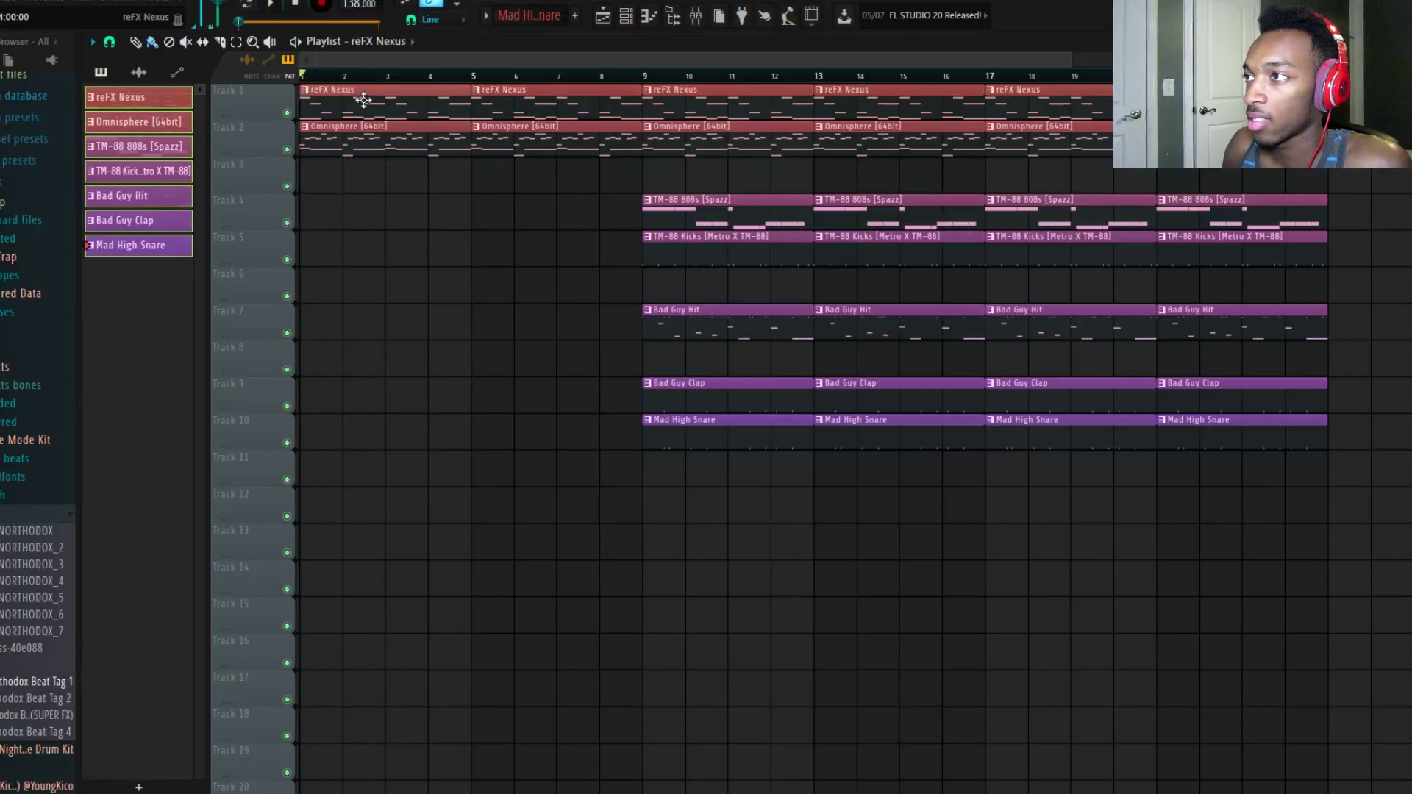
Step: Delete the first Omnisphere clip from bars 1 to 4, and save the project while playing the intro
right_click(376, 144)
key(space)
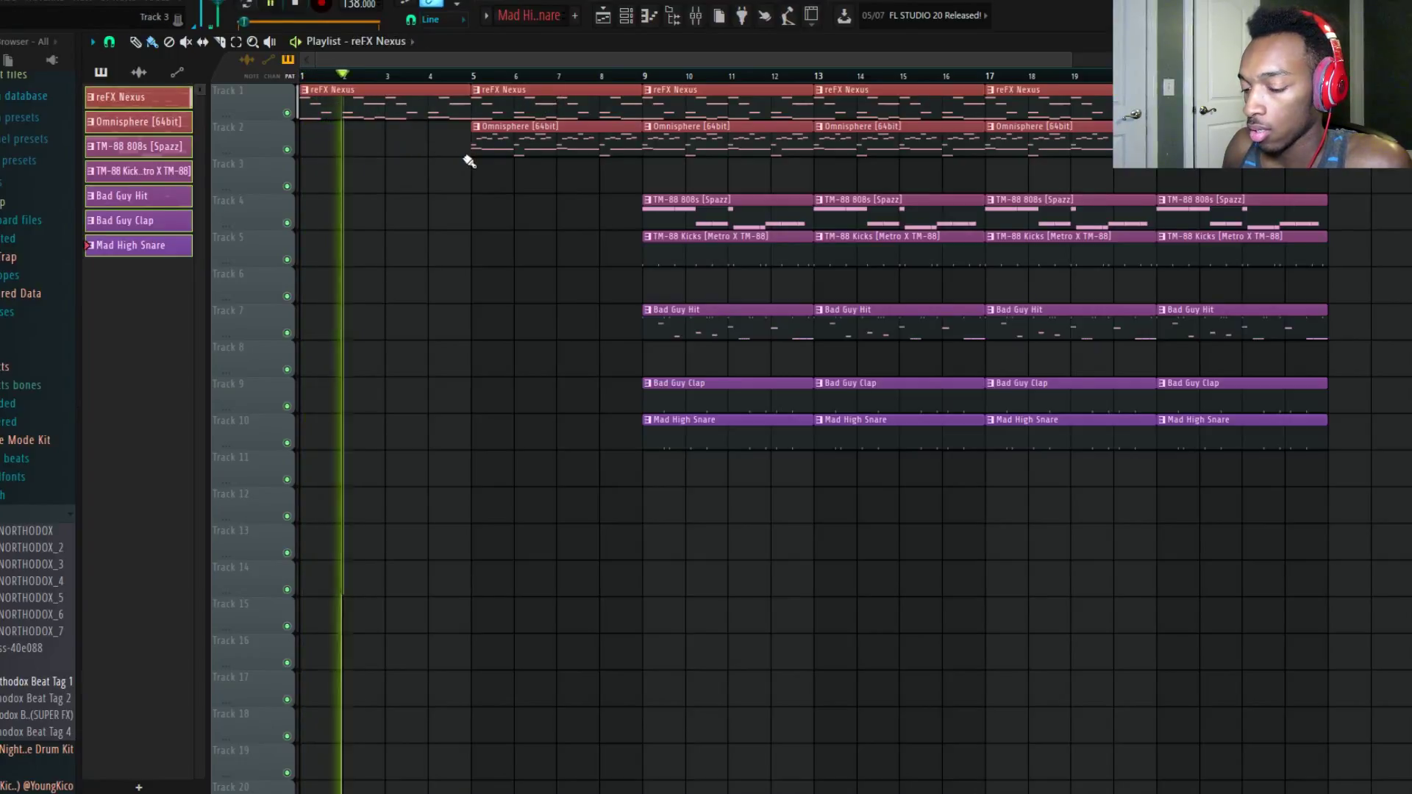
key(ctrl+s)
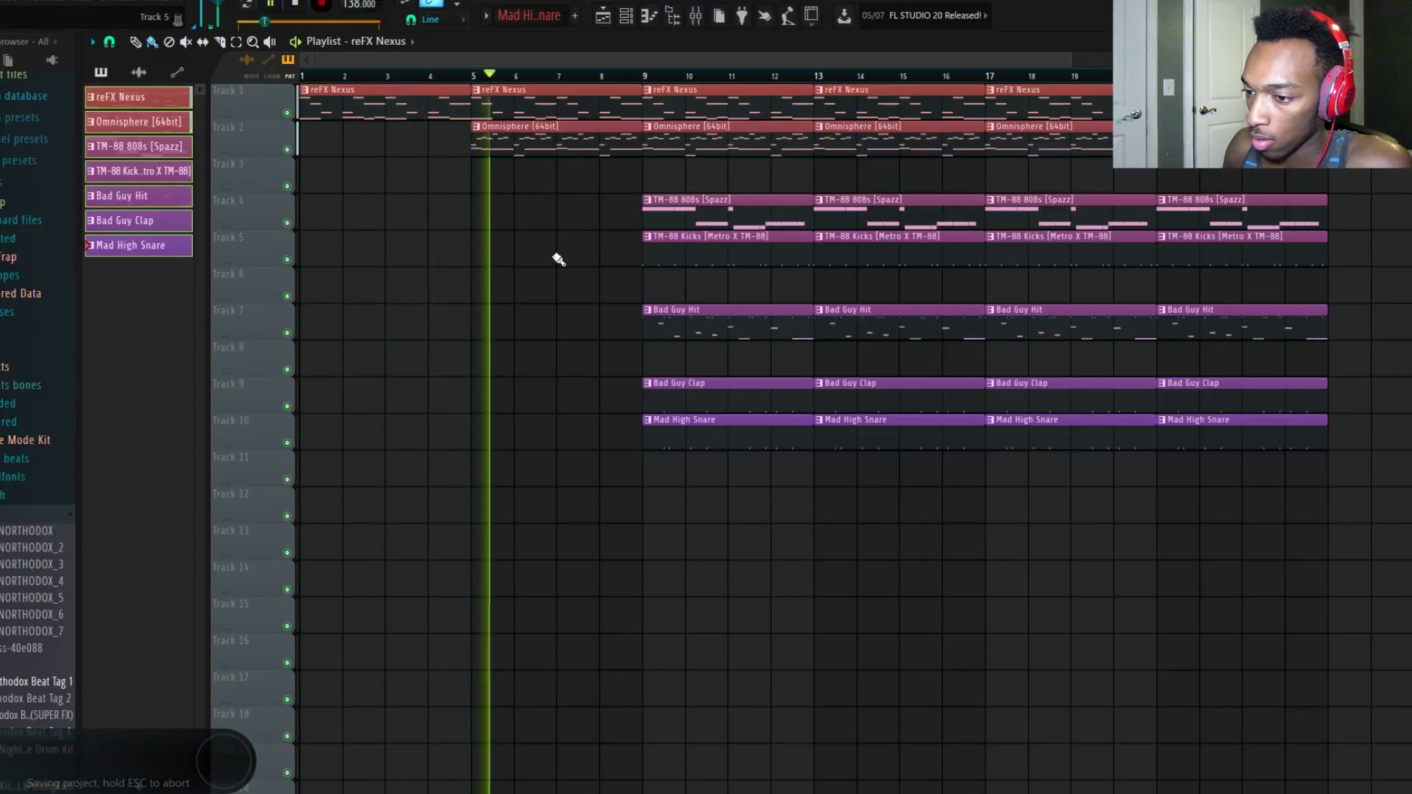
Step: Raise the volume fader of mixer track Insert 2 during playback
click(695, 15)
drag(148, 458, 147, 434)
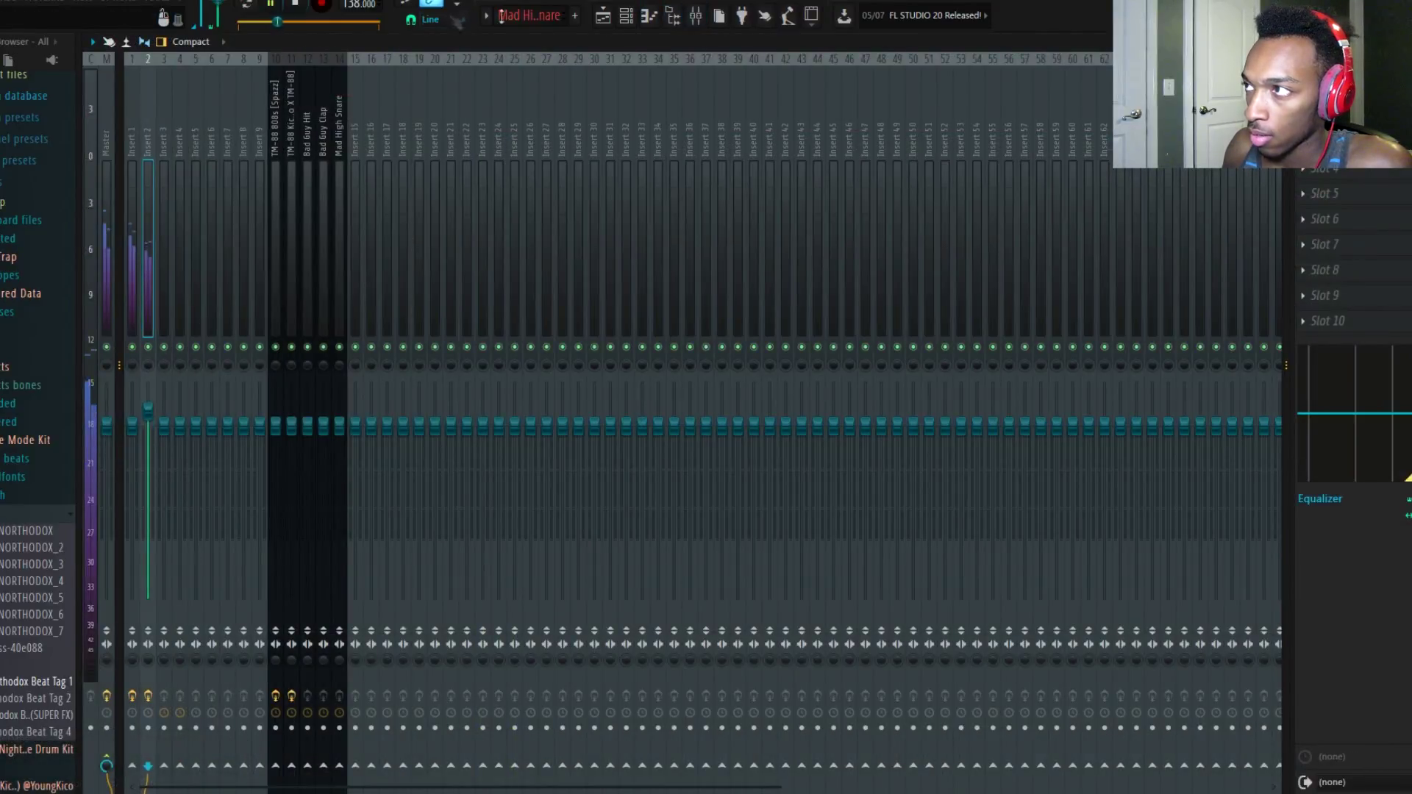
click(603, 15)
Step: Play the arrangement from bar 9 and lower the Insert 2 mixer fader to line up with the neighbouring faders
key(space)
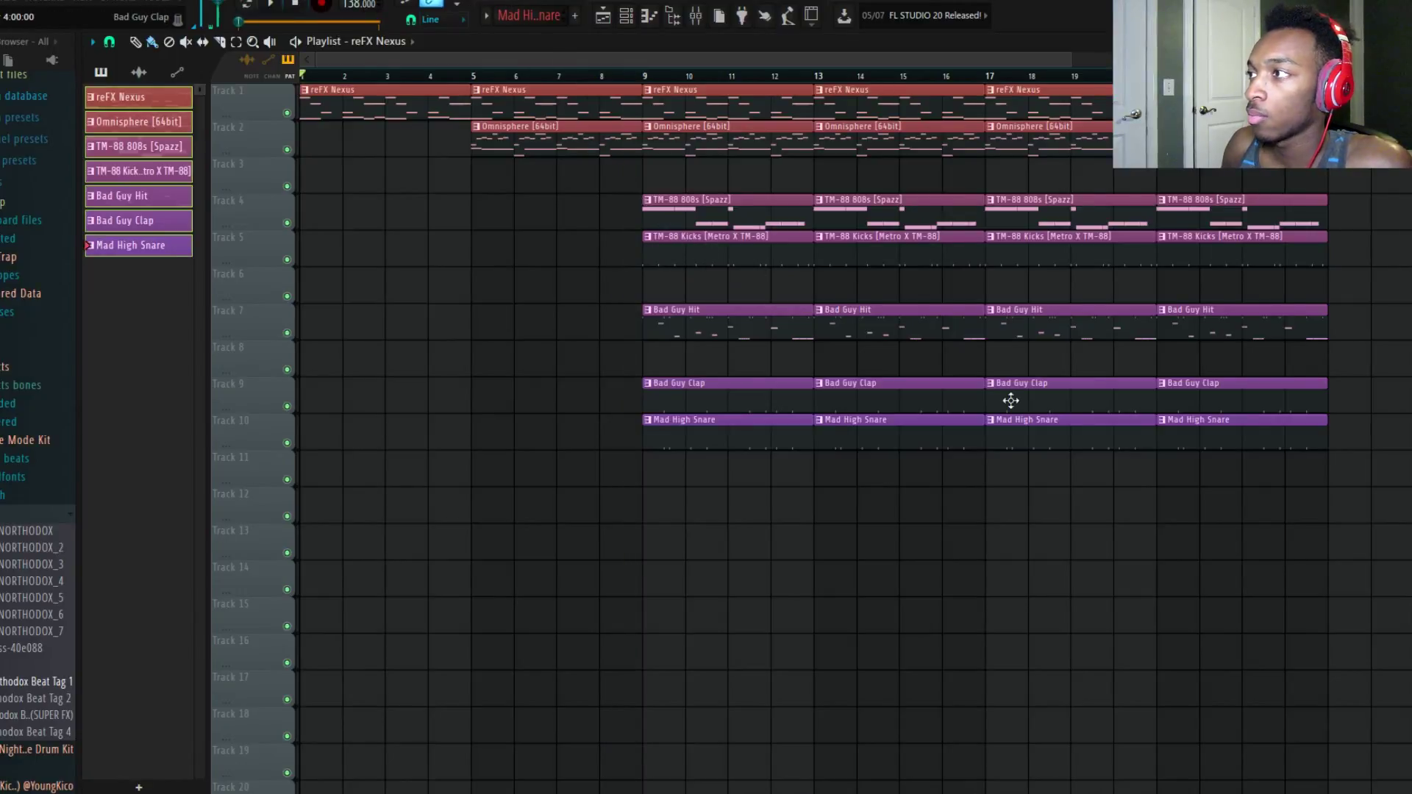
click(556, 73)
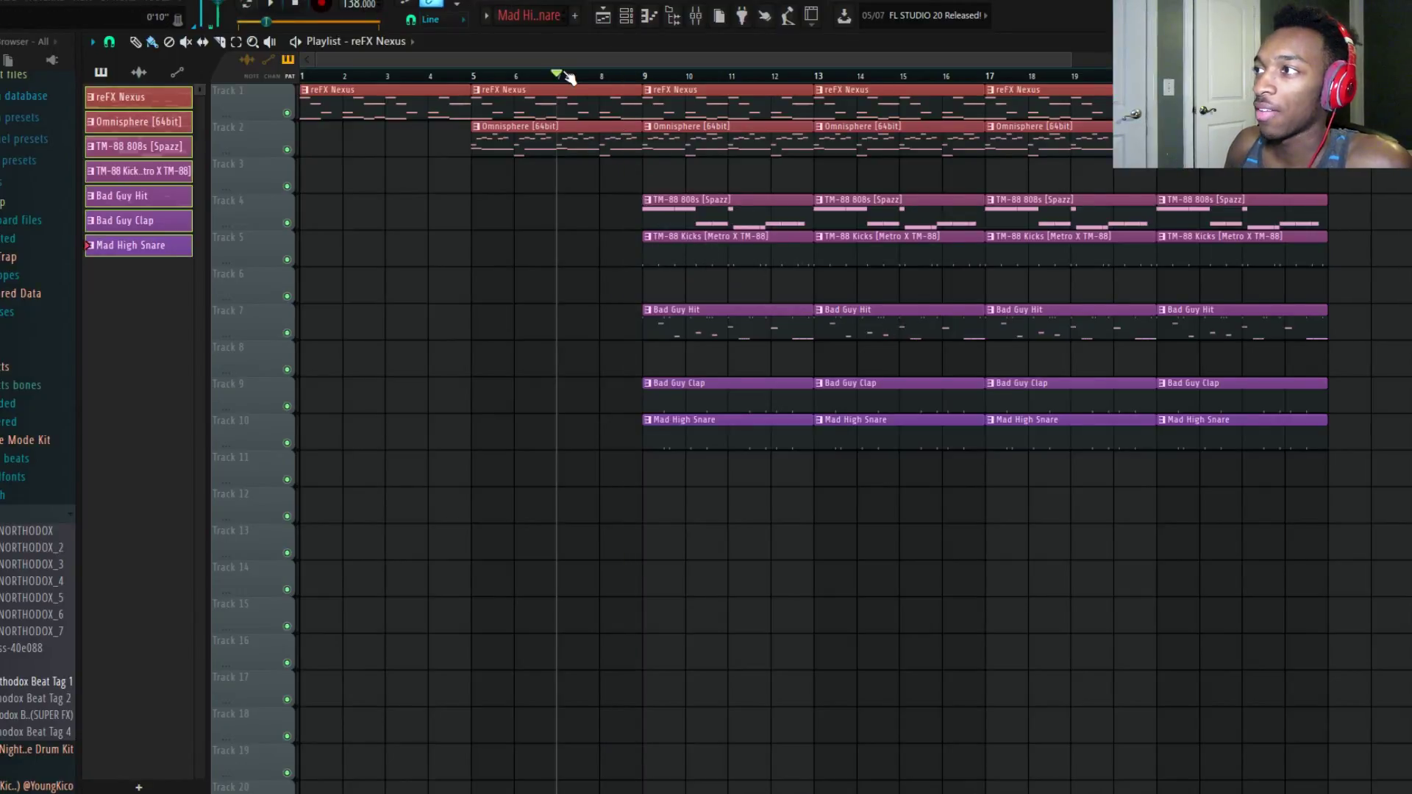
click(646, 76)
key(space)
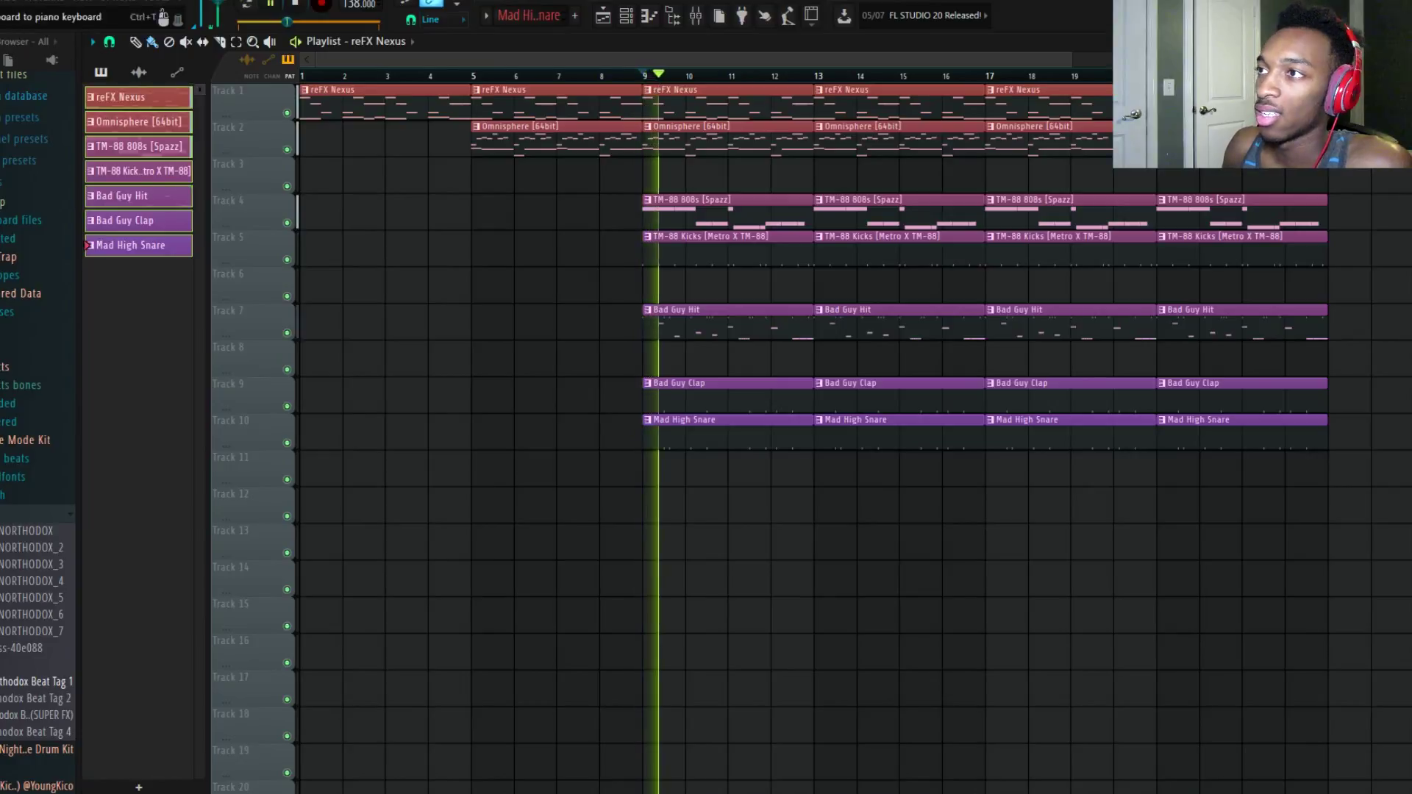
click(695, 15)
drag(148, 406, 149, 426)
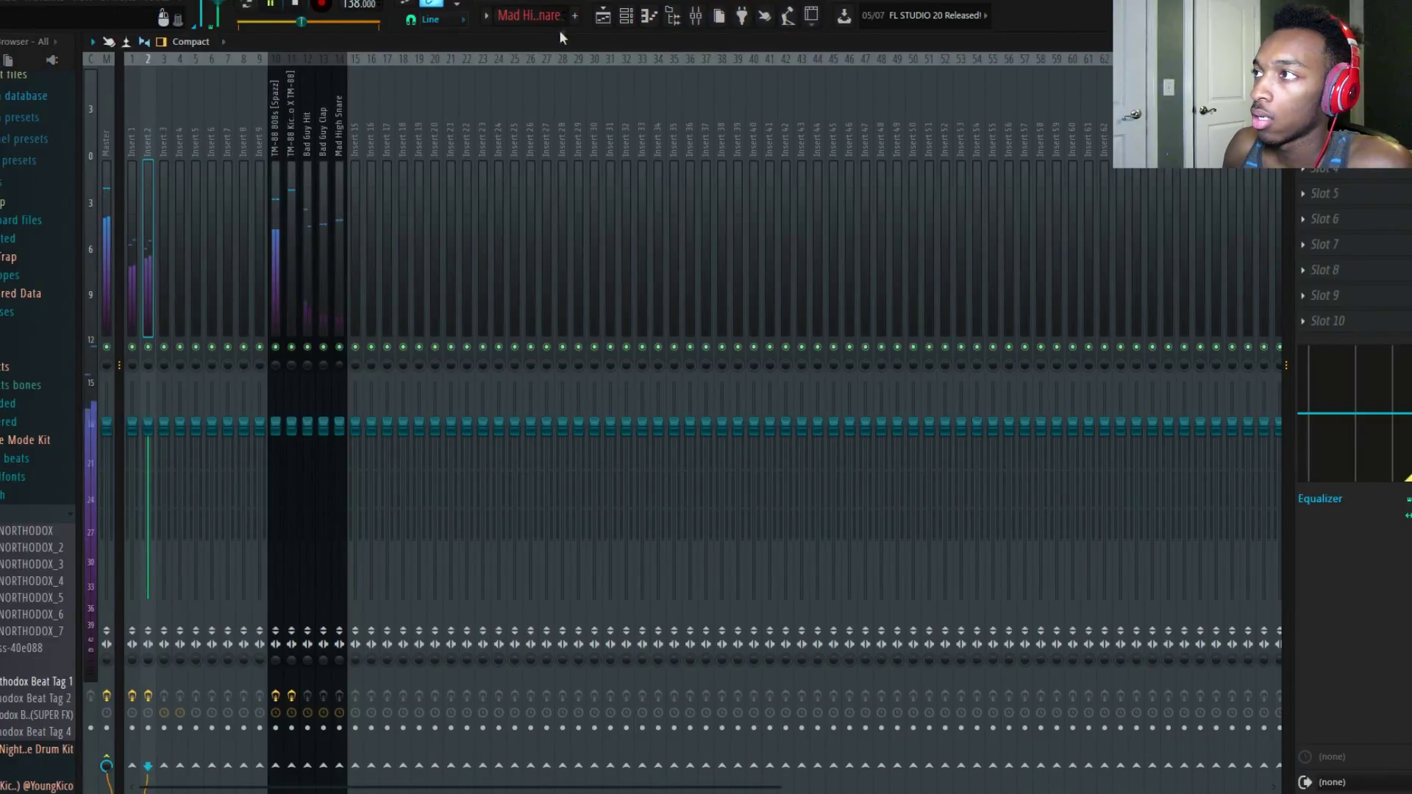
click(625, 18)
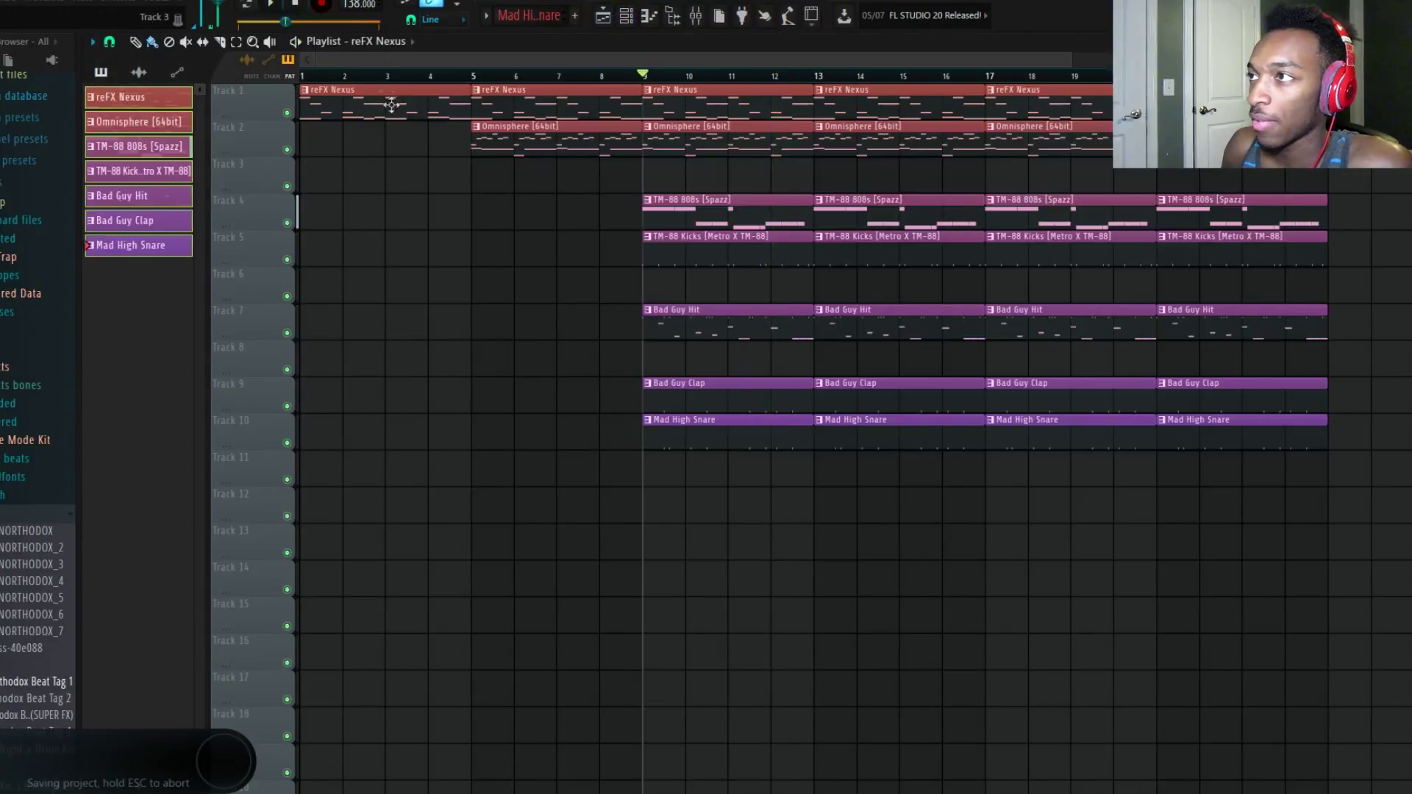
Step: Delete the TM-88 808s and TM-88 Kicks clips from bars 9 to 12, and save the project
key(space)
click(650, 77)
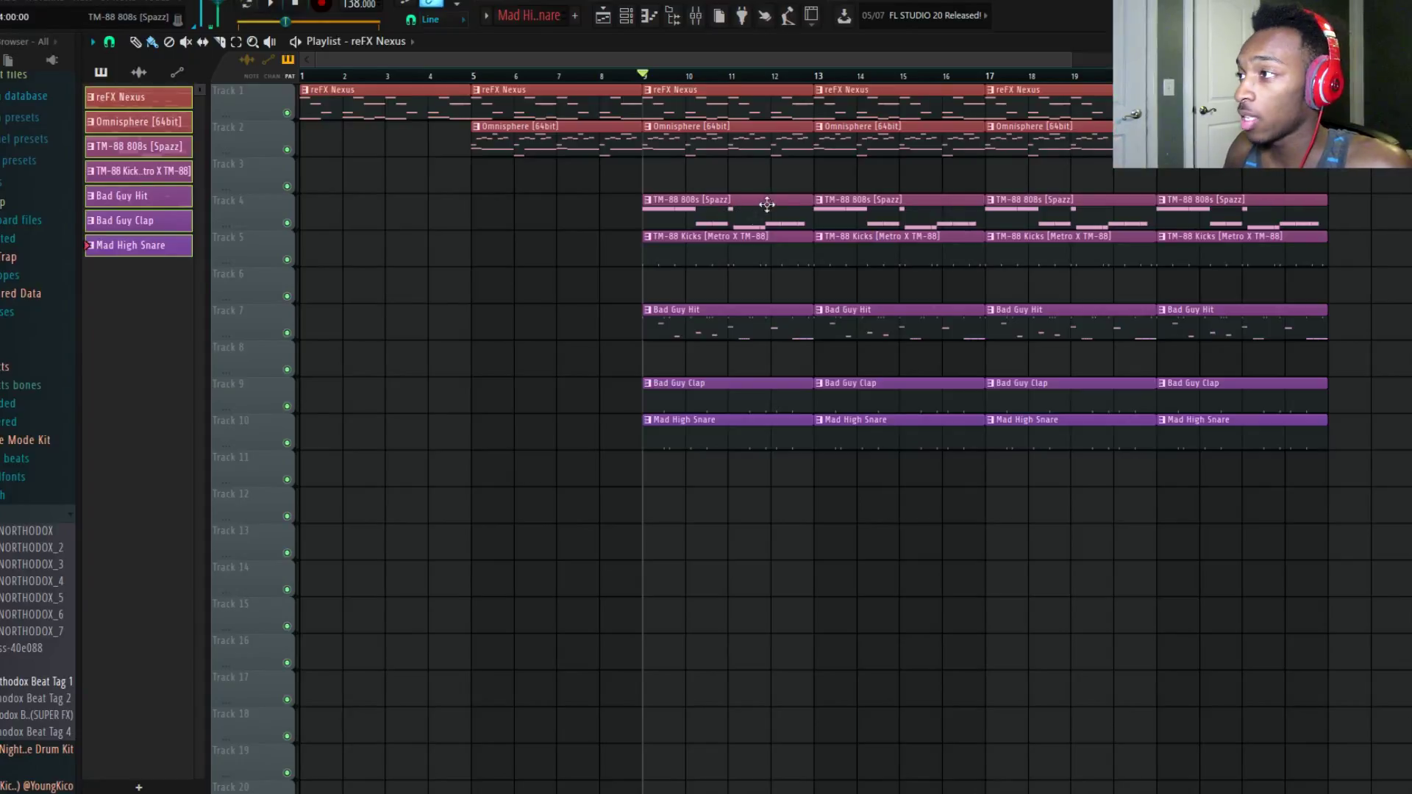
drag(767, 204, 731, 247)
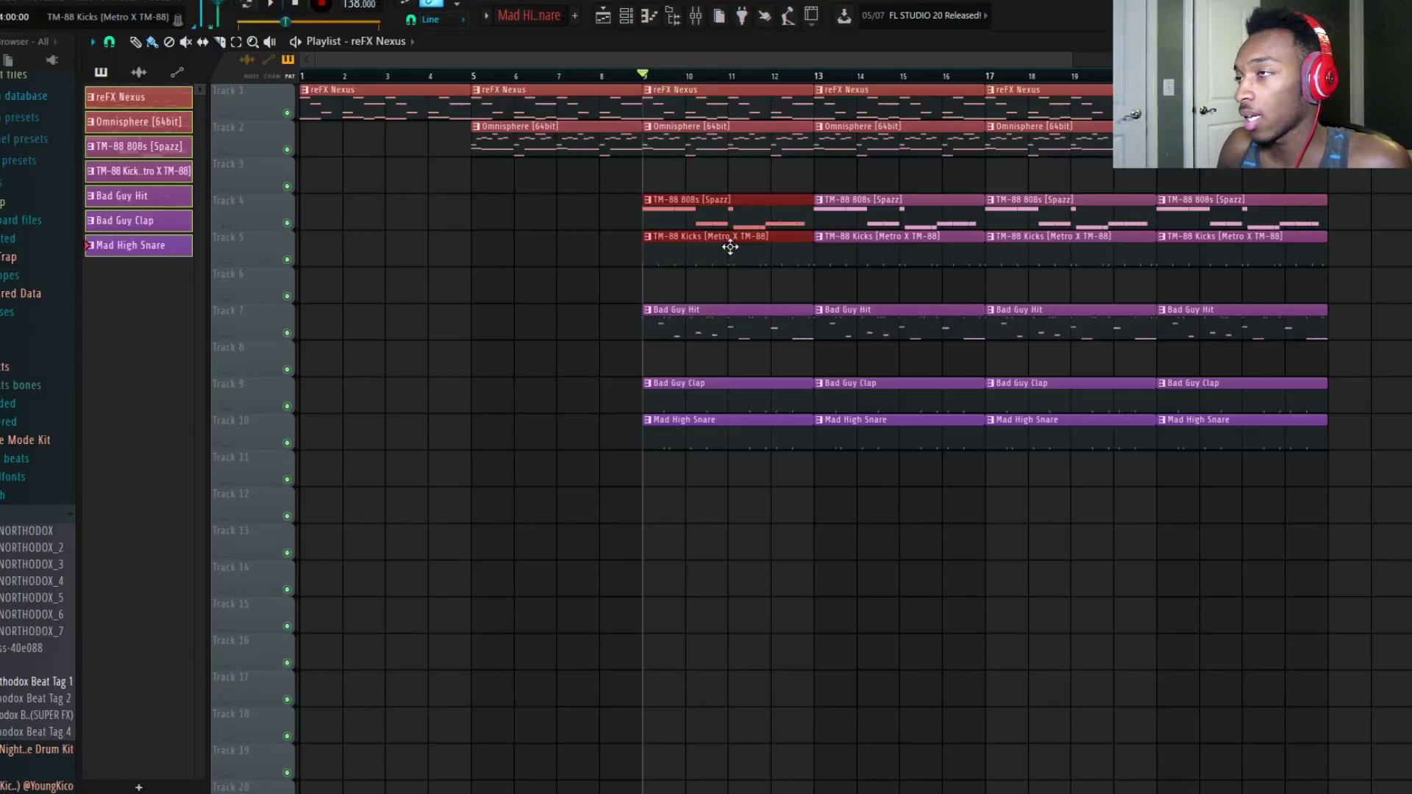
key(Delete)
key(ctrl+s)
Step: Play the arrangement from bar 9 to check how the drums, 808s and kicks come in
key(space)
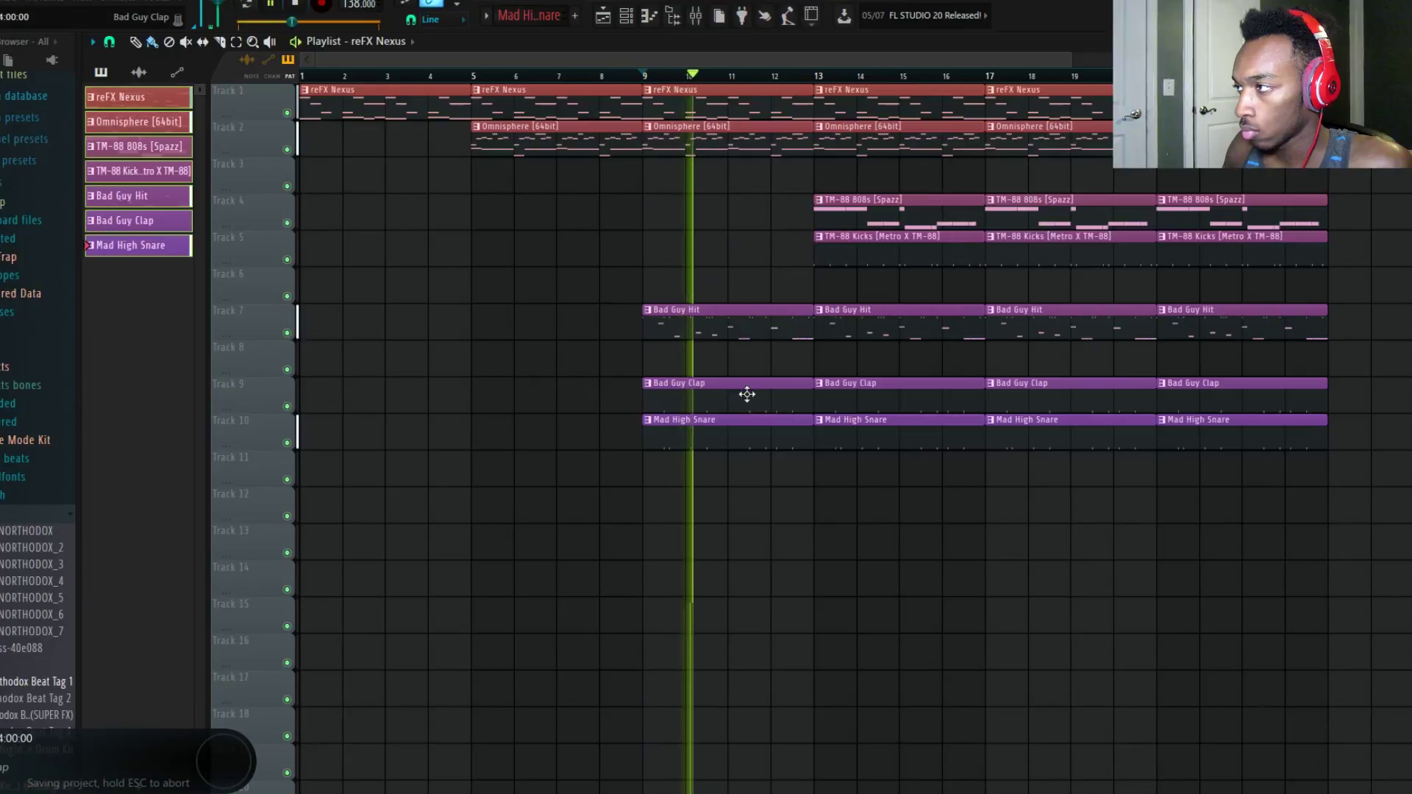
scroll(918, 346, down, 2)
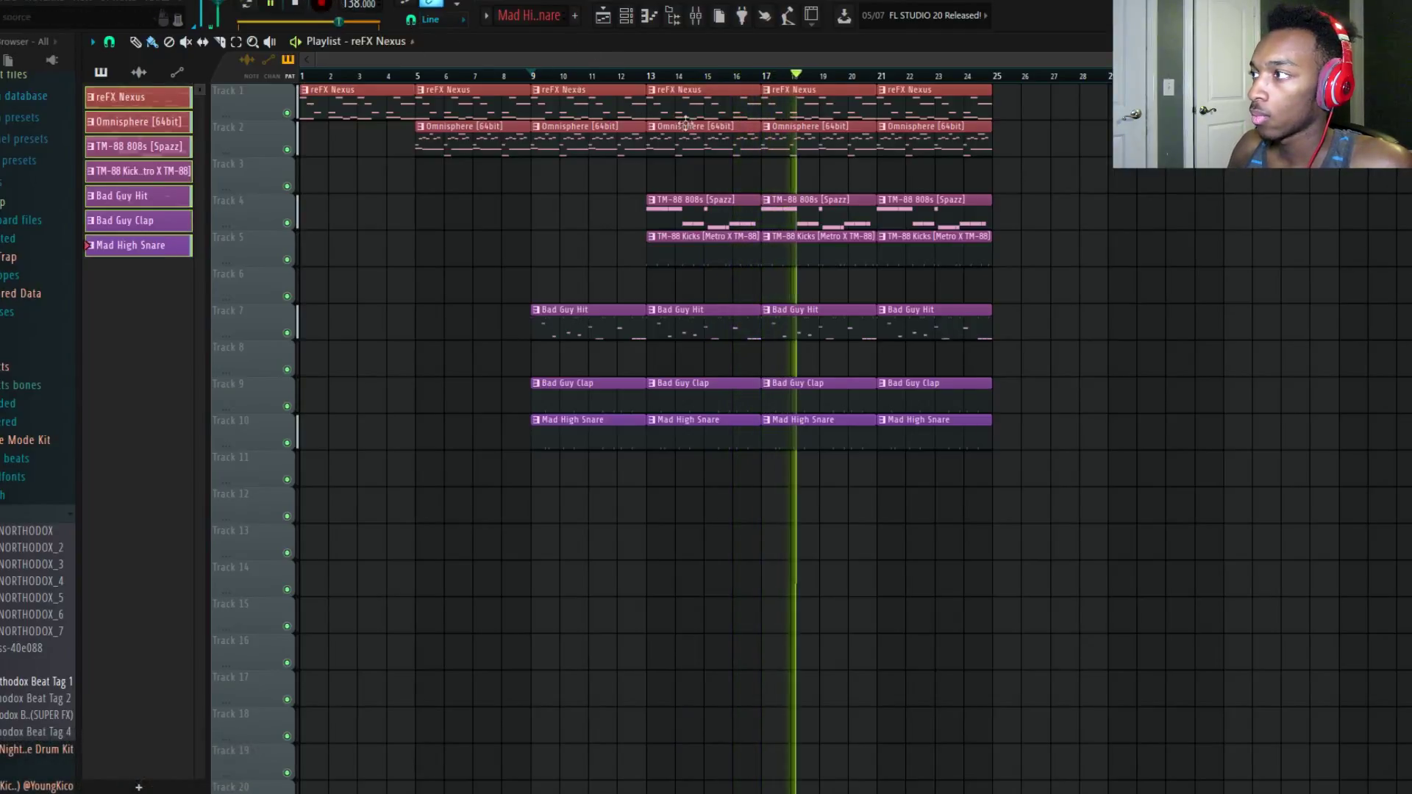
click(273, 7)
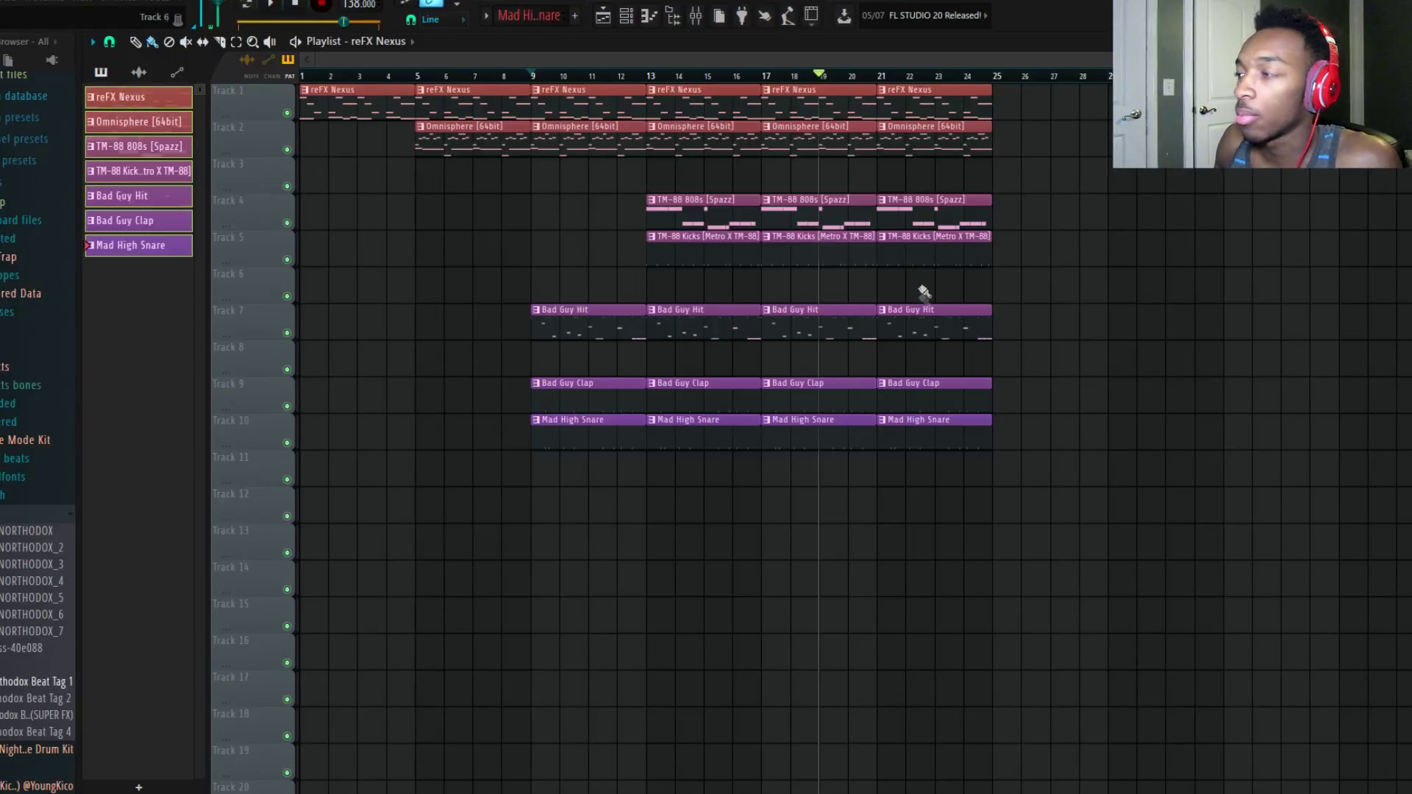
Step: Delete the TM-88 Kicks clip from bars 21 to 24, keeping the 808s clips
drag(835, 305, 662, 196)
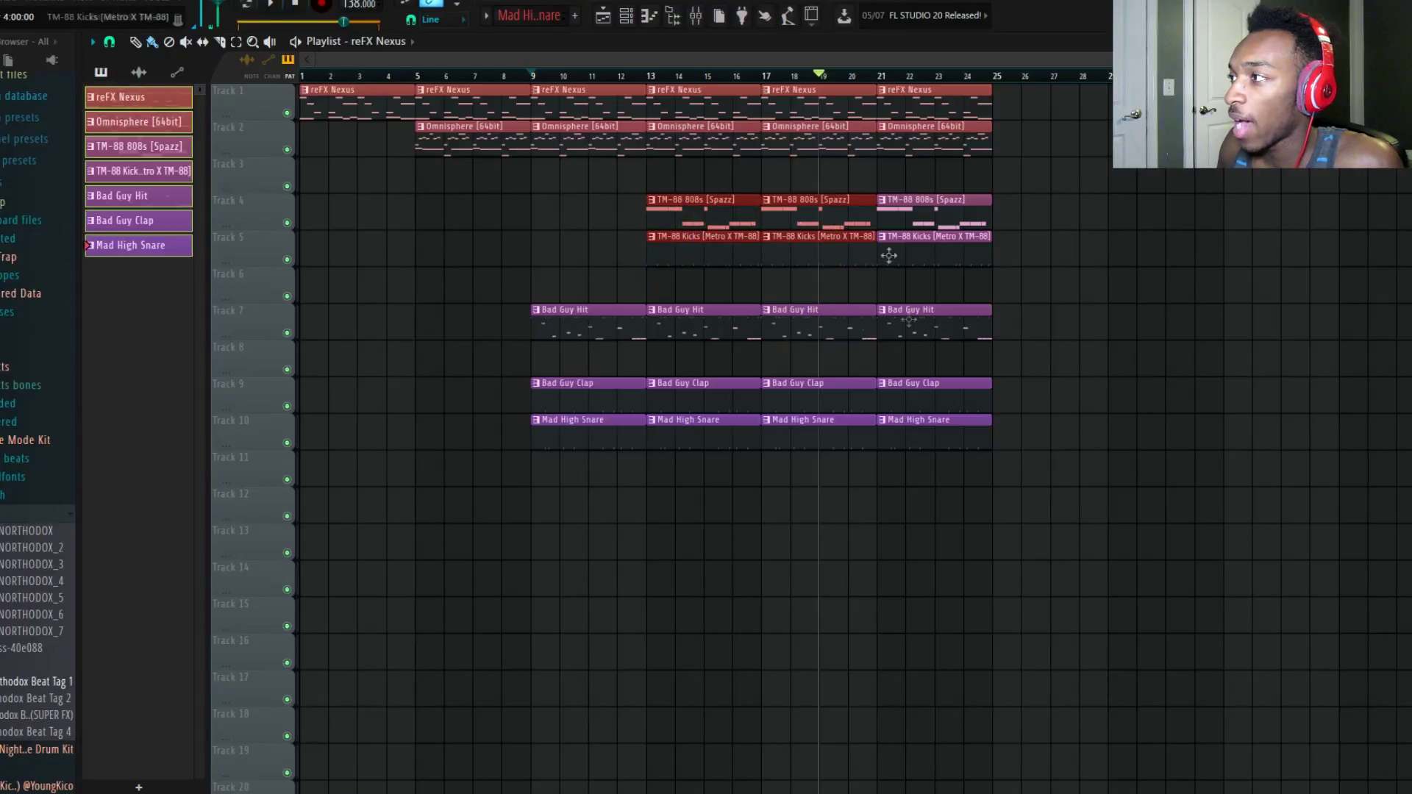
ctrl+click(985, 295)
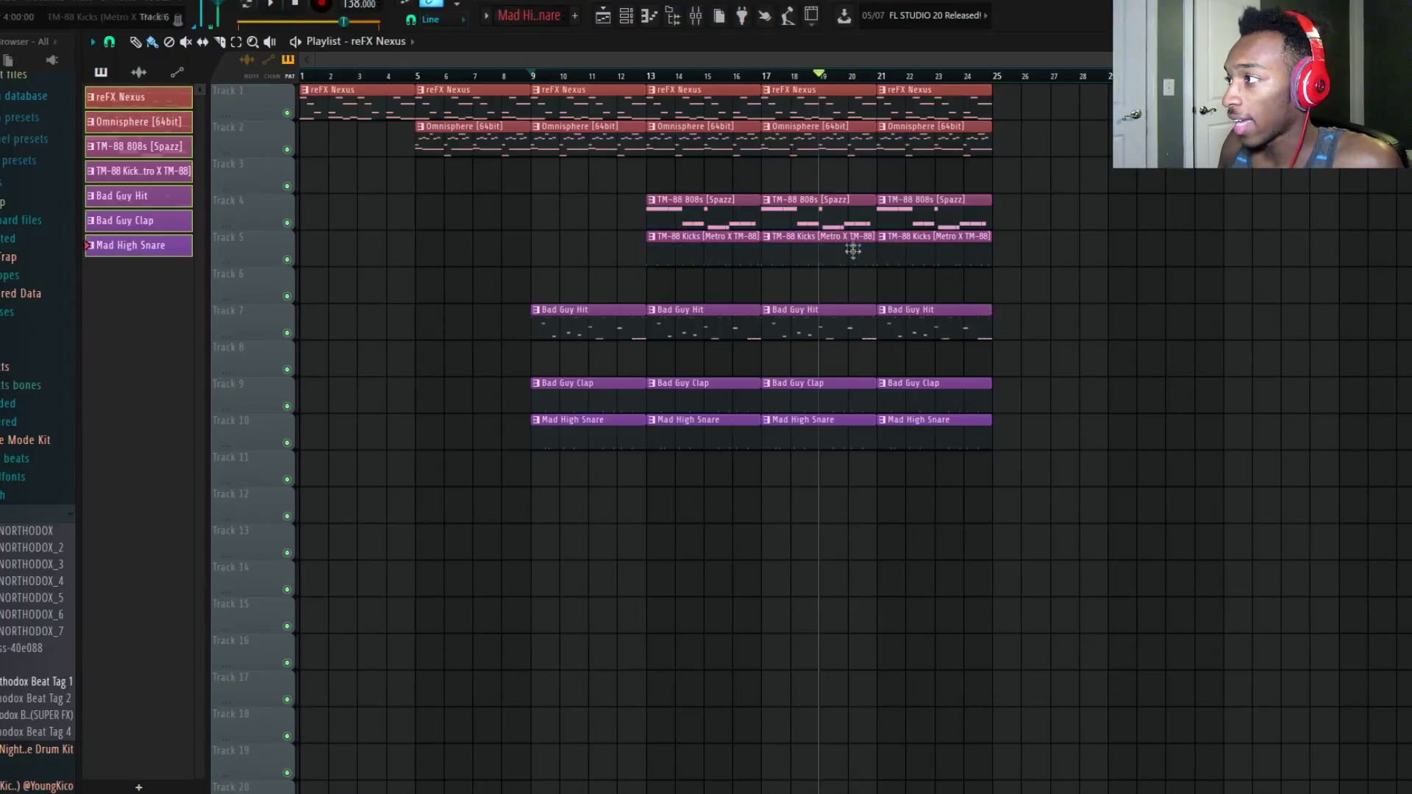
click(882, 75)
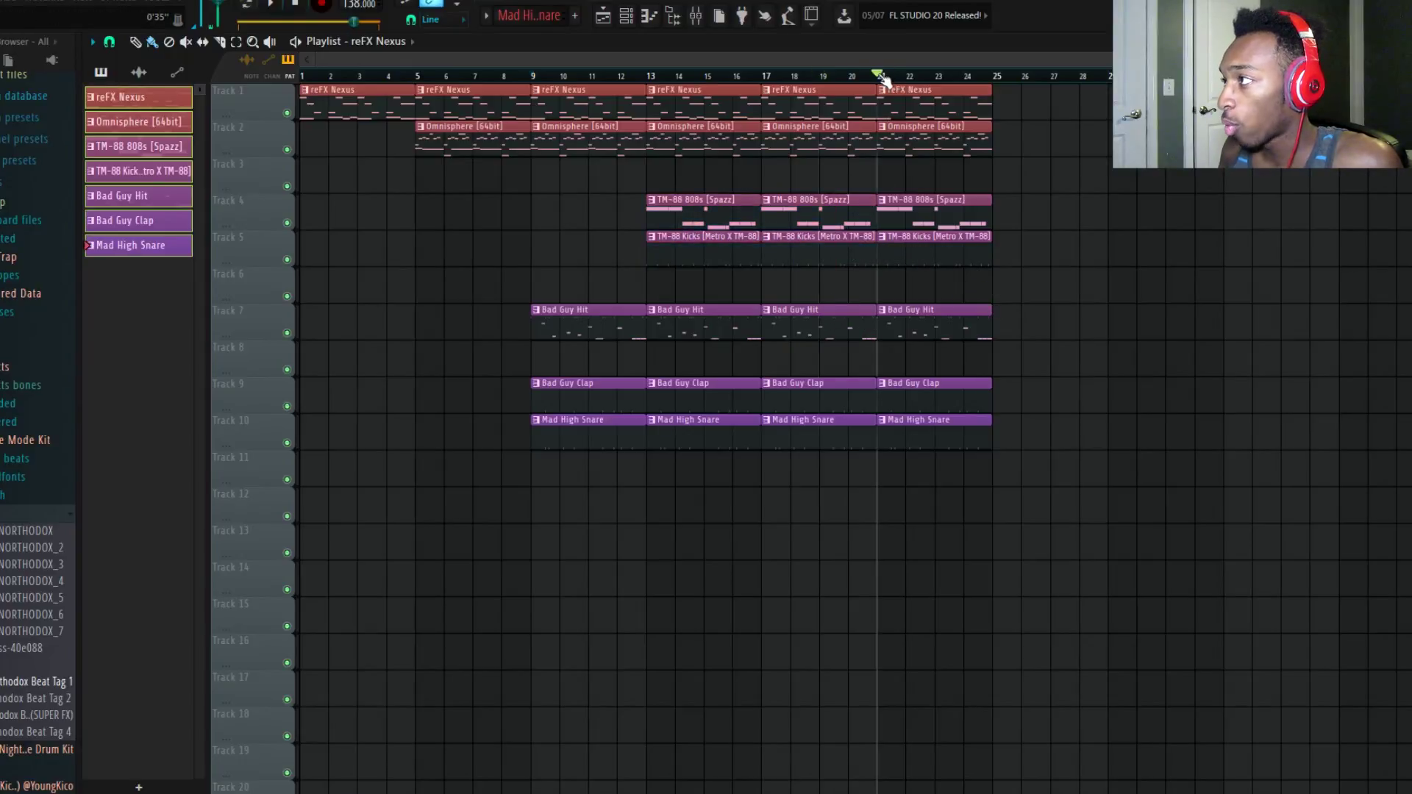
click(926, 263)
key(Delete)
Step: Duplicate all the clips of bars 21 to 24 into bars 25 to 28
drag(853, 494, 799, 76)
drag(1008, 519, 929, 81)
key(ctrl+b)
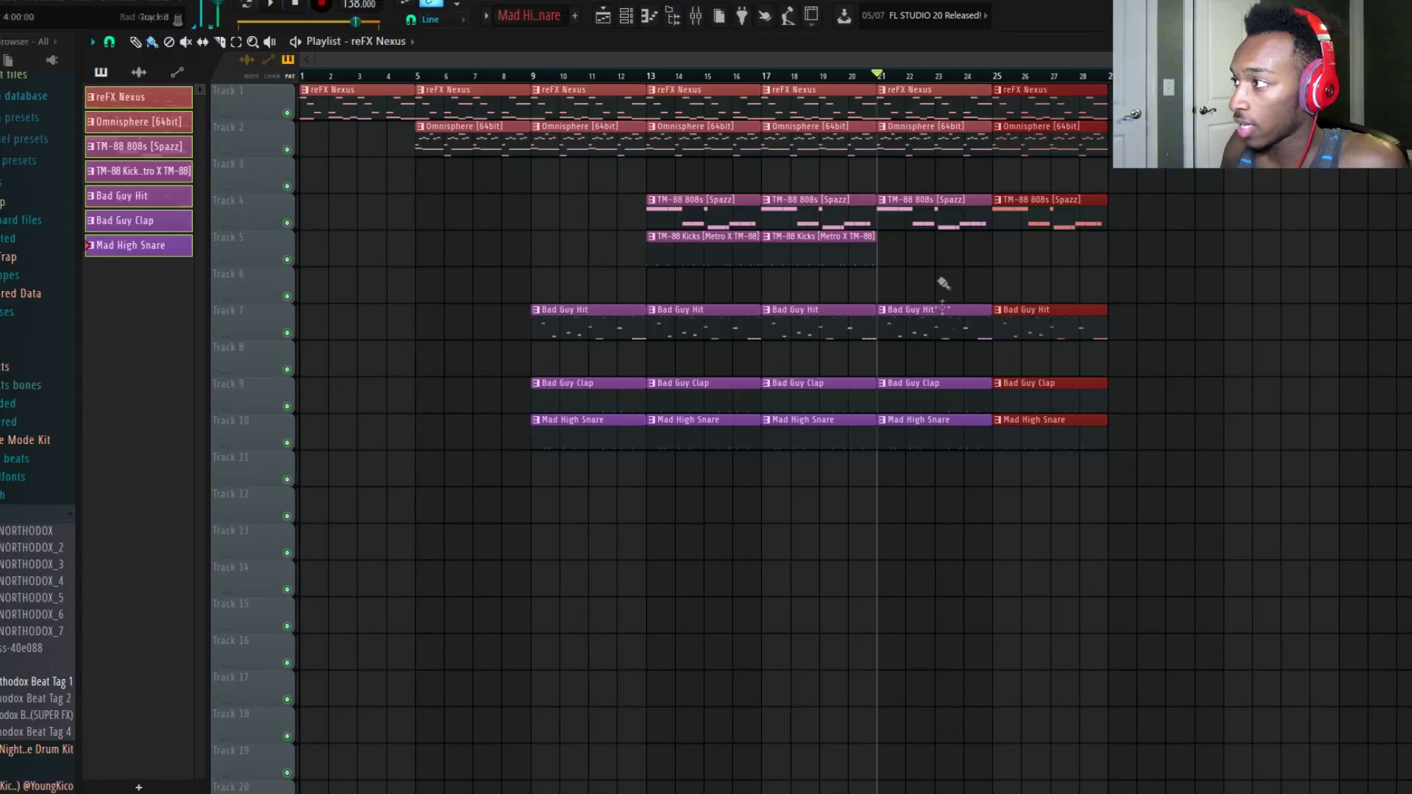
Step: Save the project and play the arrangement from bar 19, with the duplicated clips deselected
click(819, 76)
key(ctrl+s)
key(space)
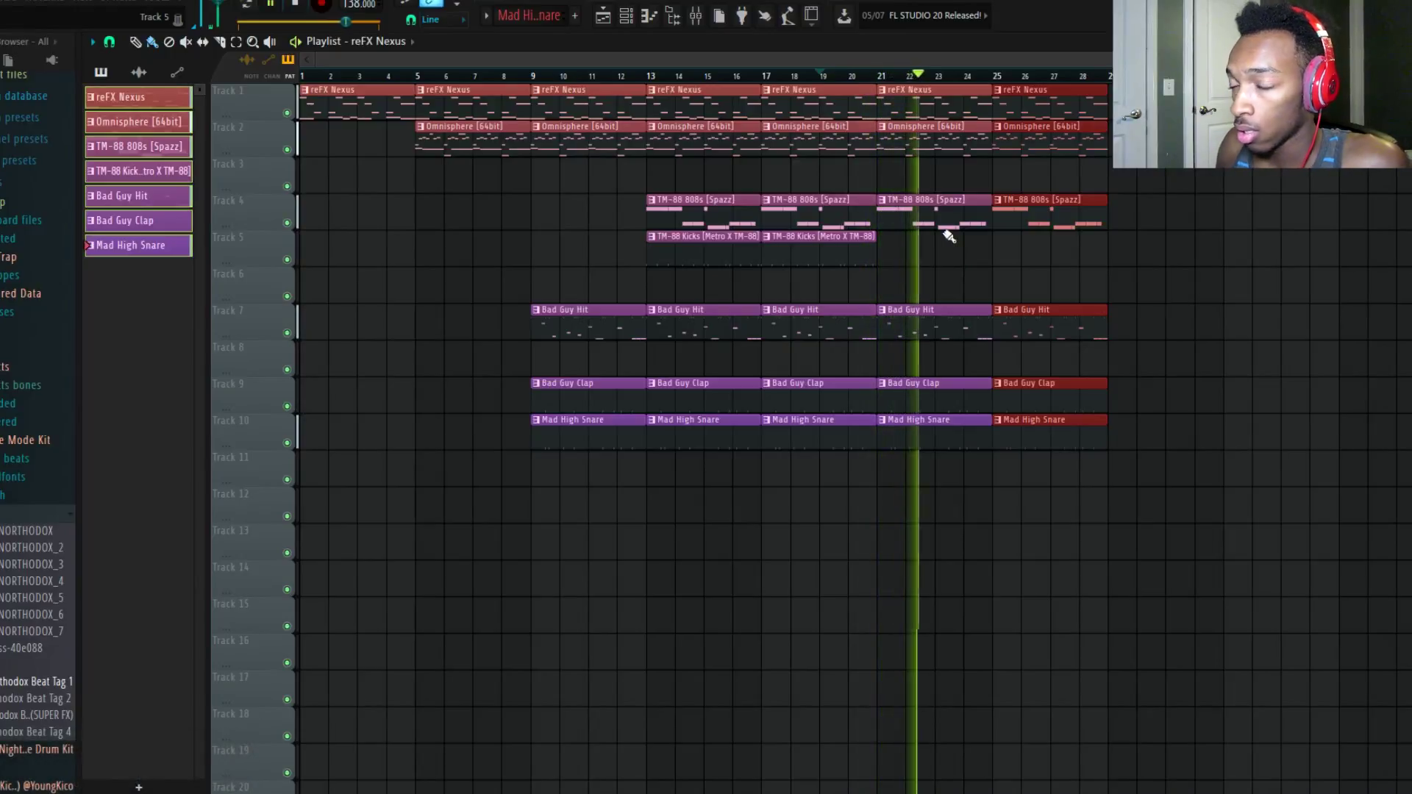
ctrl+click(1154, 295)
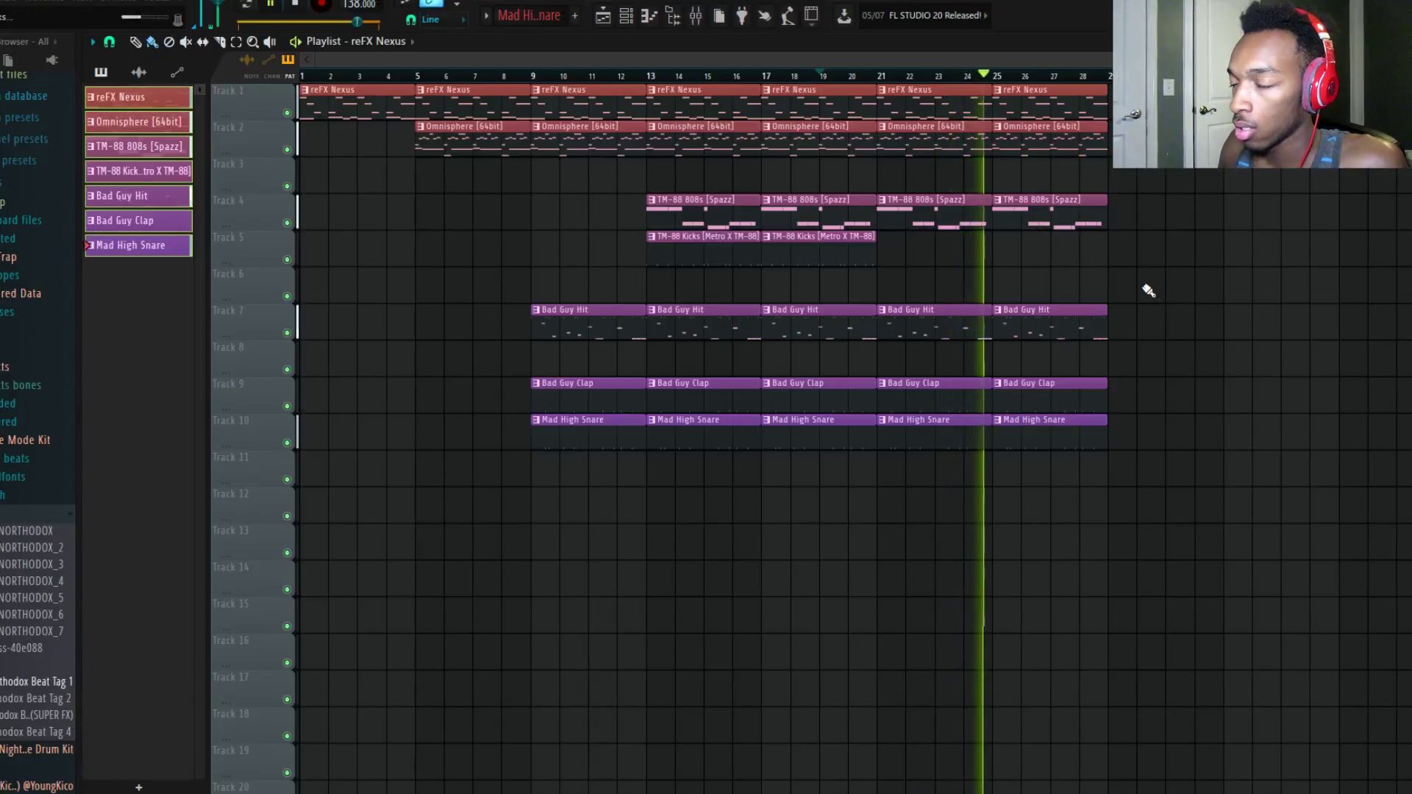
Step: Duplicate all the clips of bars 13 to 20 into bars 29 to 36, save the project and deselect the new clips
key(ctrl+s)
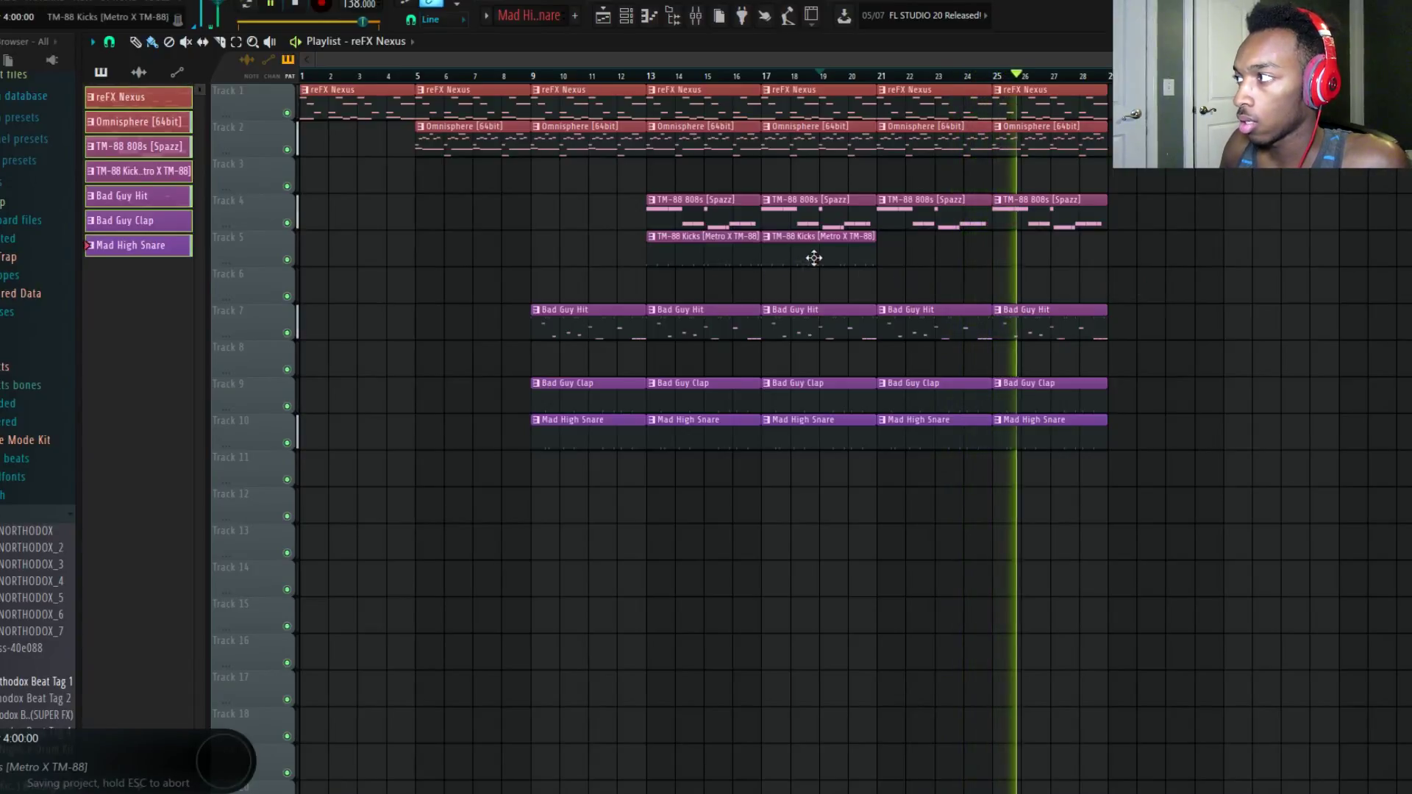
drag(837, 488, 692, 101)
key(ctrl+b)
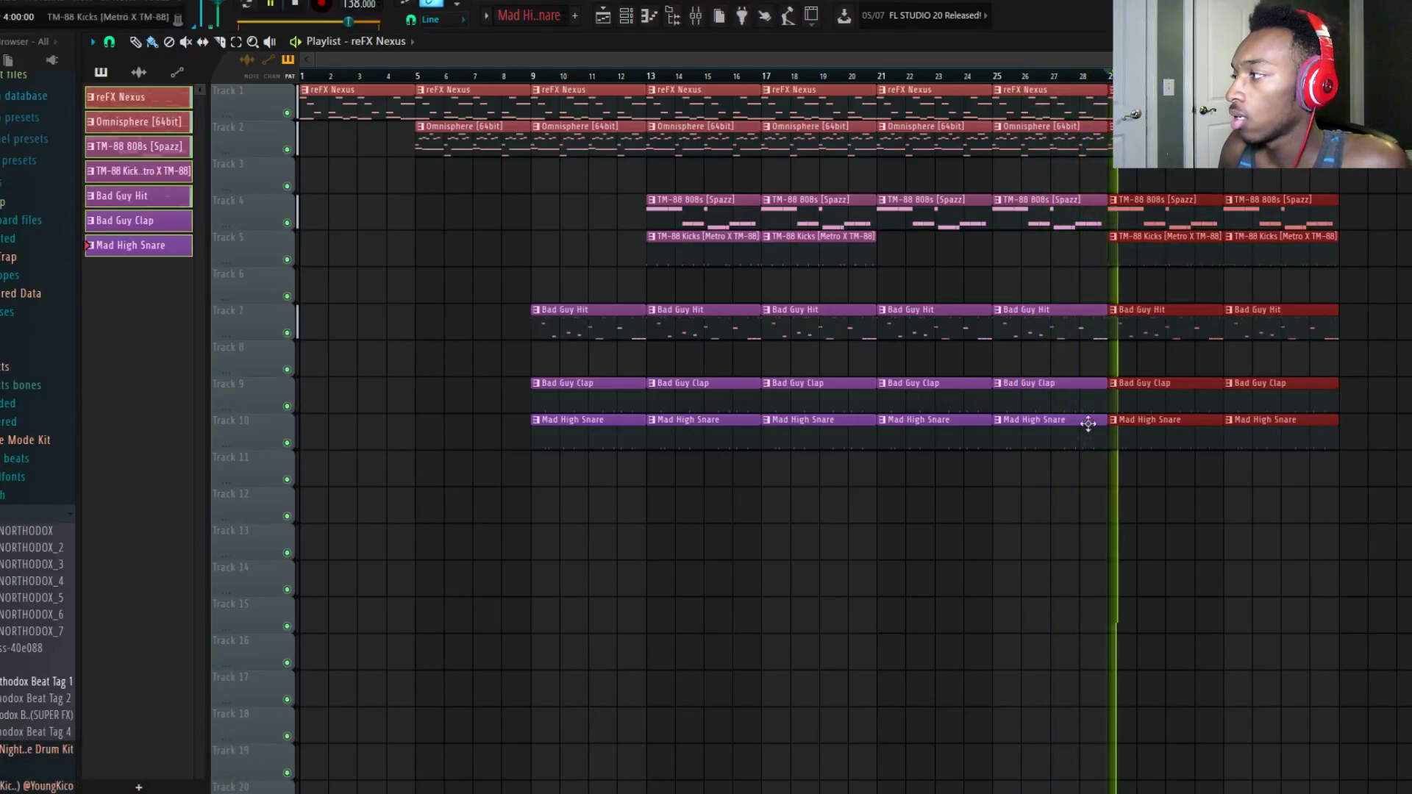
key(ctrl+s)
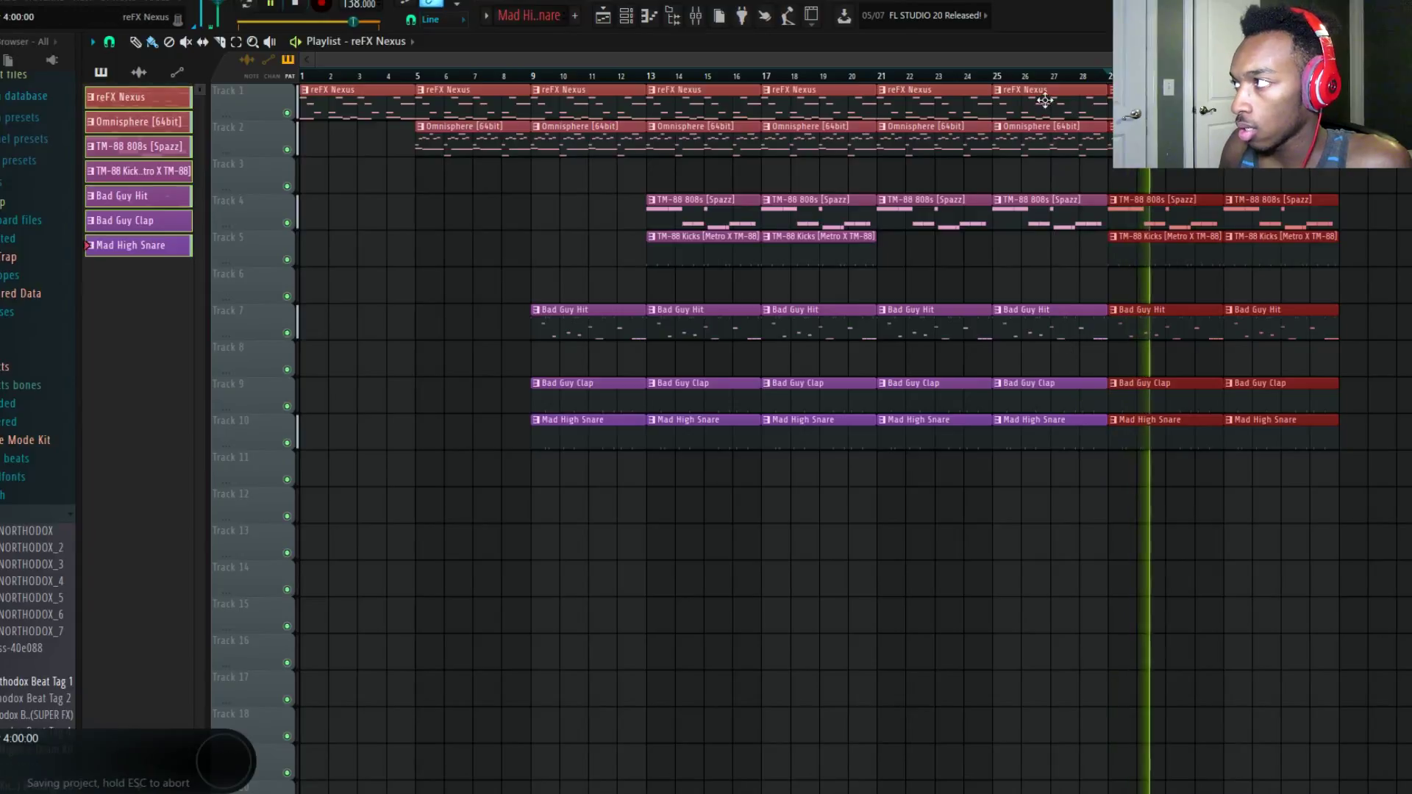
key(space)
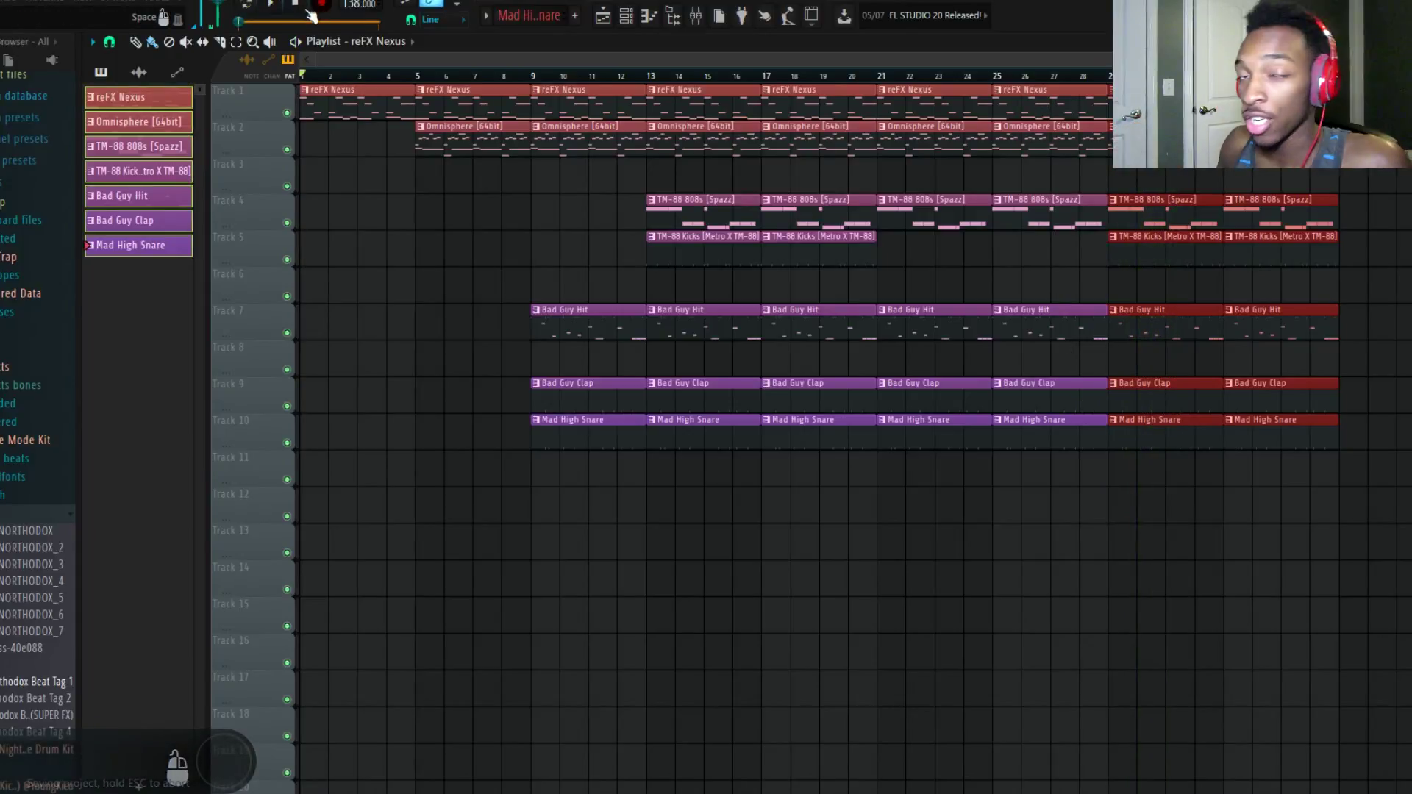
click(1003, 289)
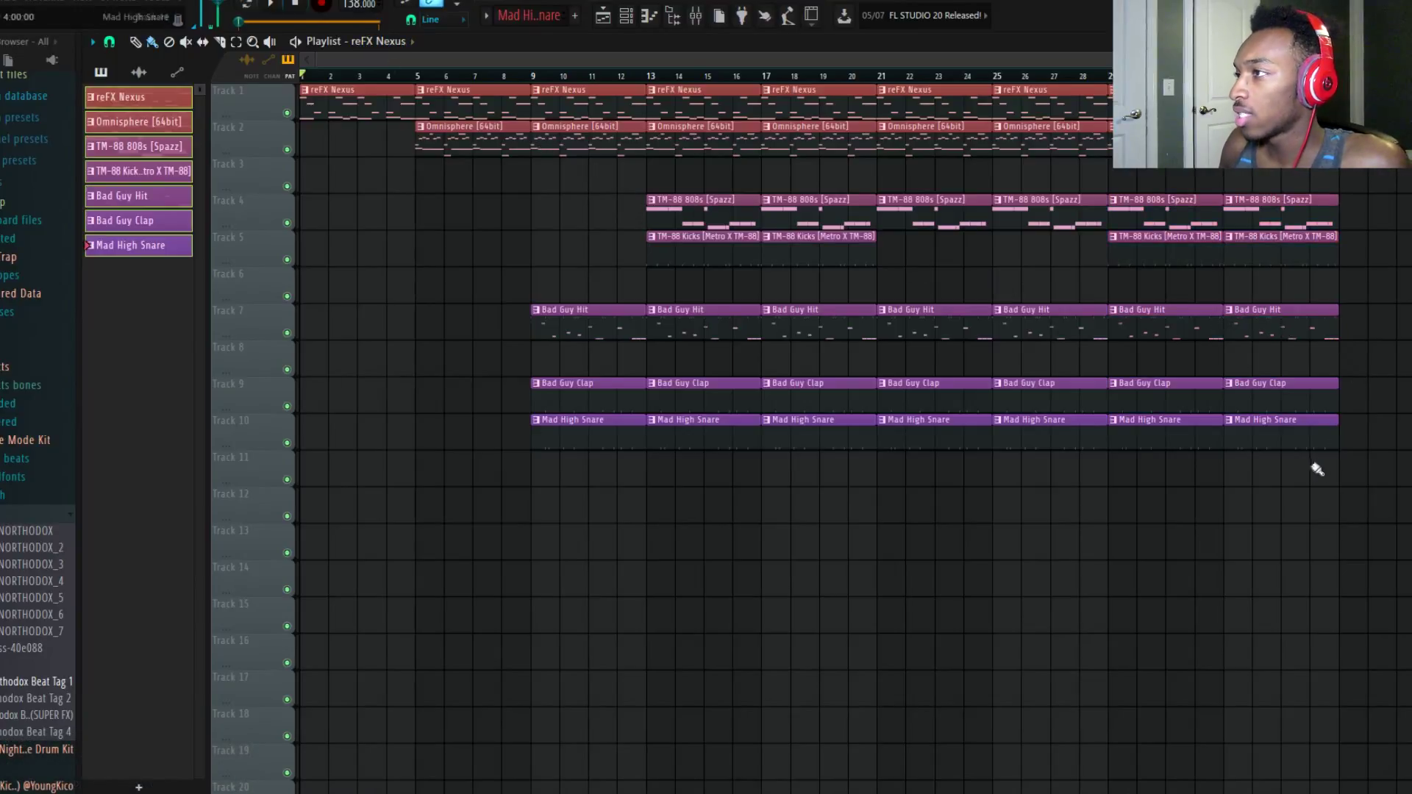
Step: Delete the Bad Guy Hit clip from bars 33 to 36, keeping the other clips of that section
scroll(1223, 479, down, 3)
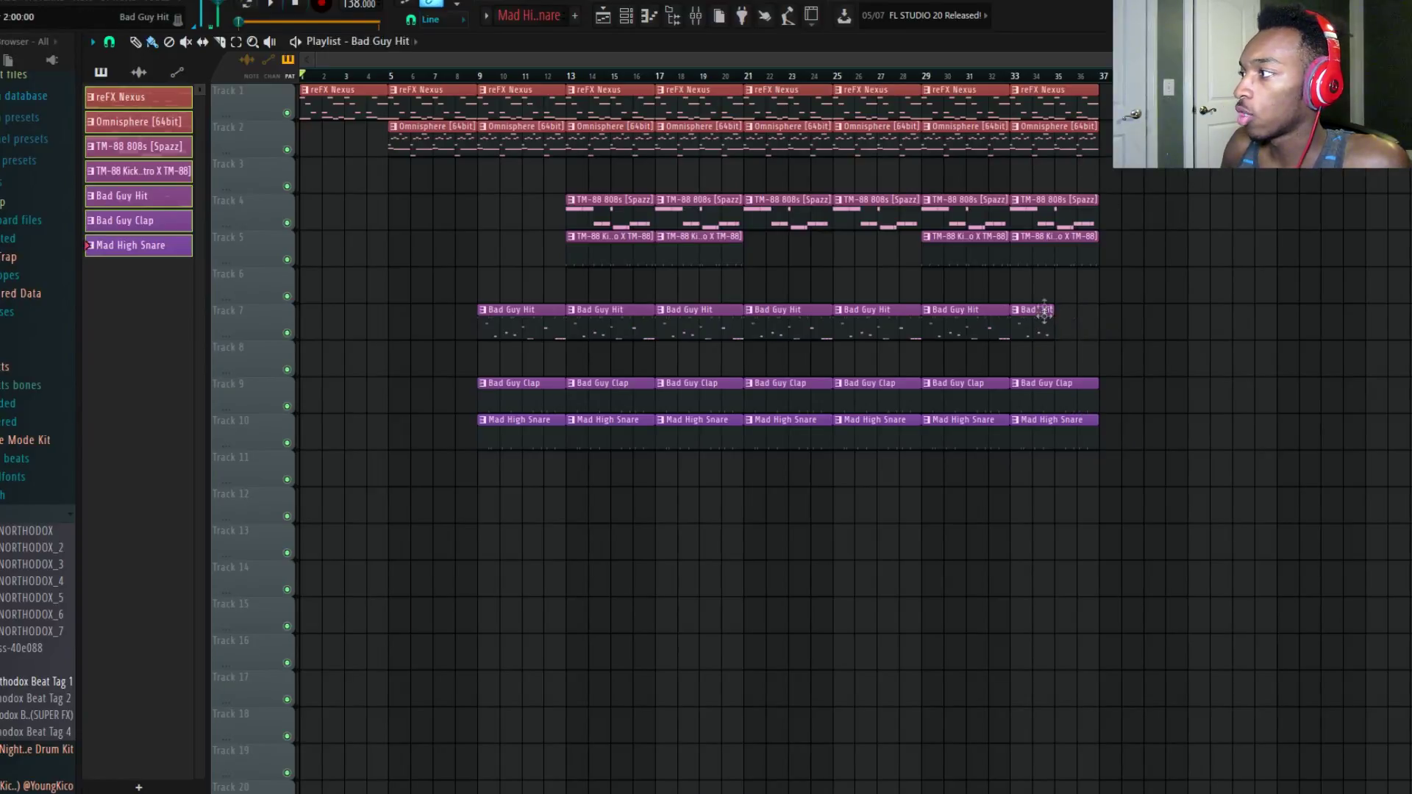
click(1054, 77)
click(1013, 76)
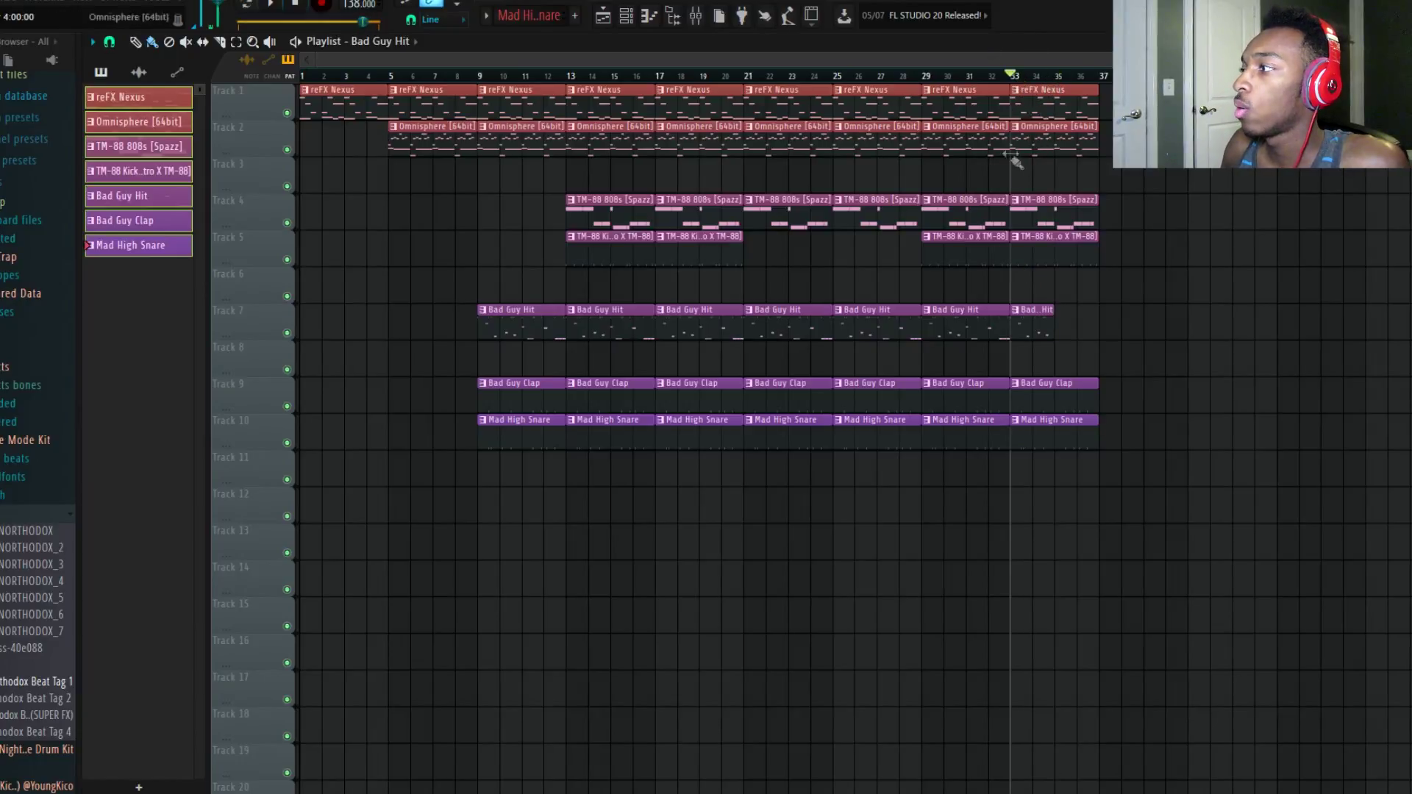
scroll(1053, 326, up, 3)
right_click(990, 341)
scroll(1056, 258, down, 3)
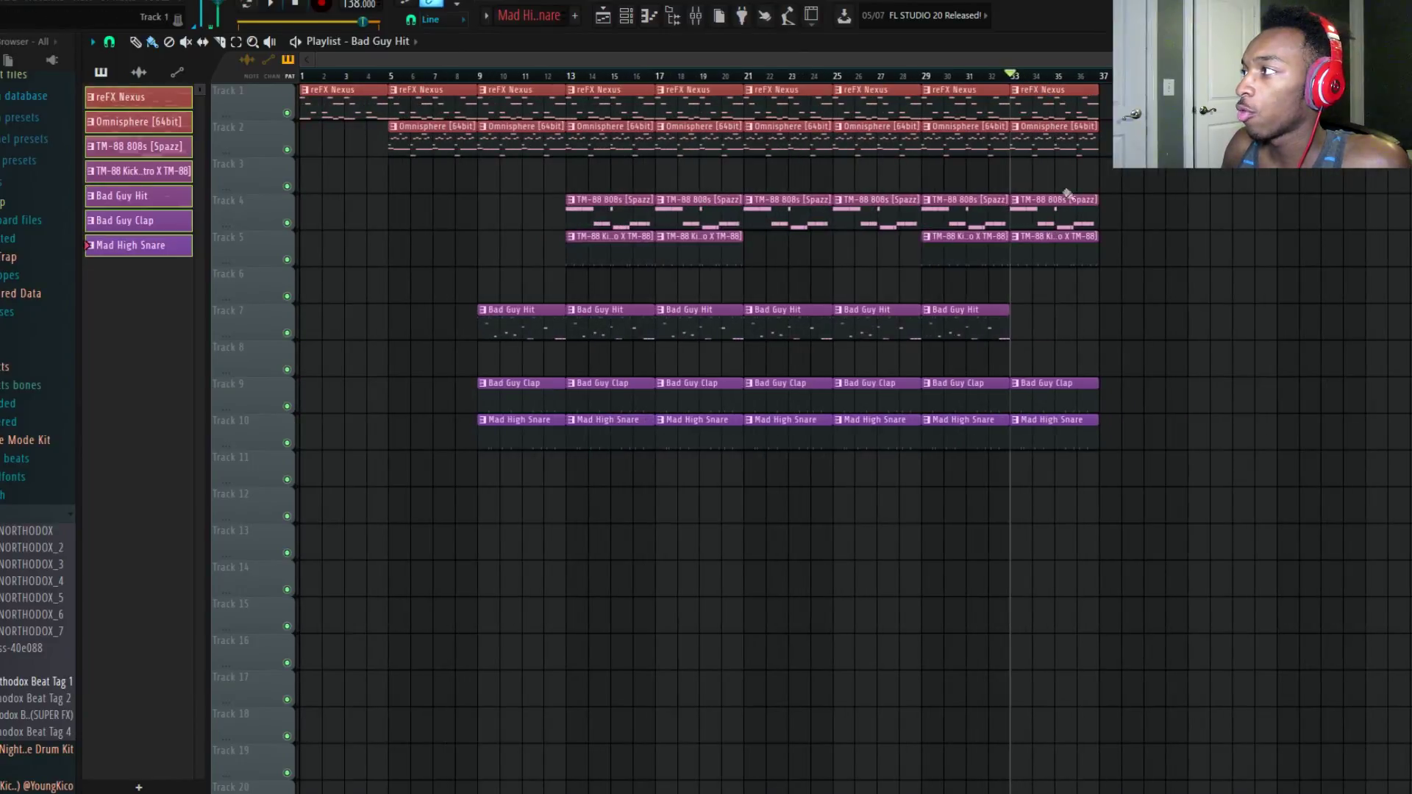
Step: Save the project and play the arrangement from bar 31 to check how the Bad Guy Hit drops out
click(968, 77)
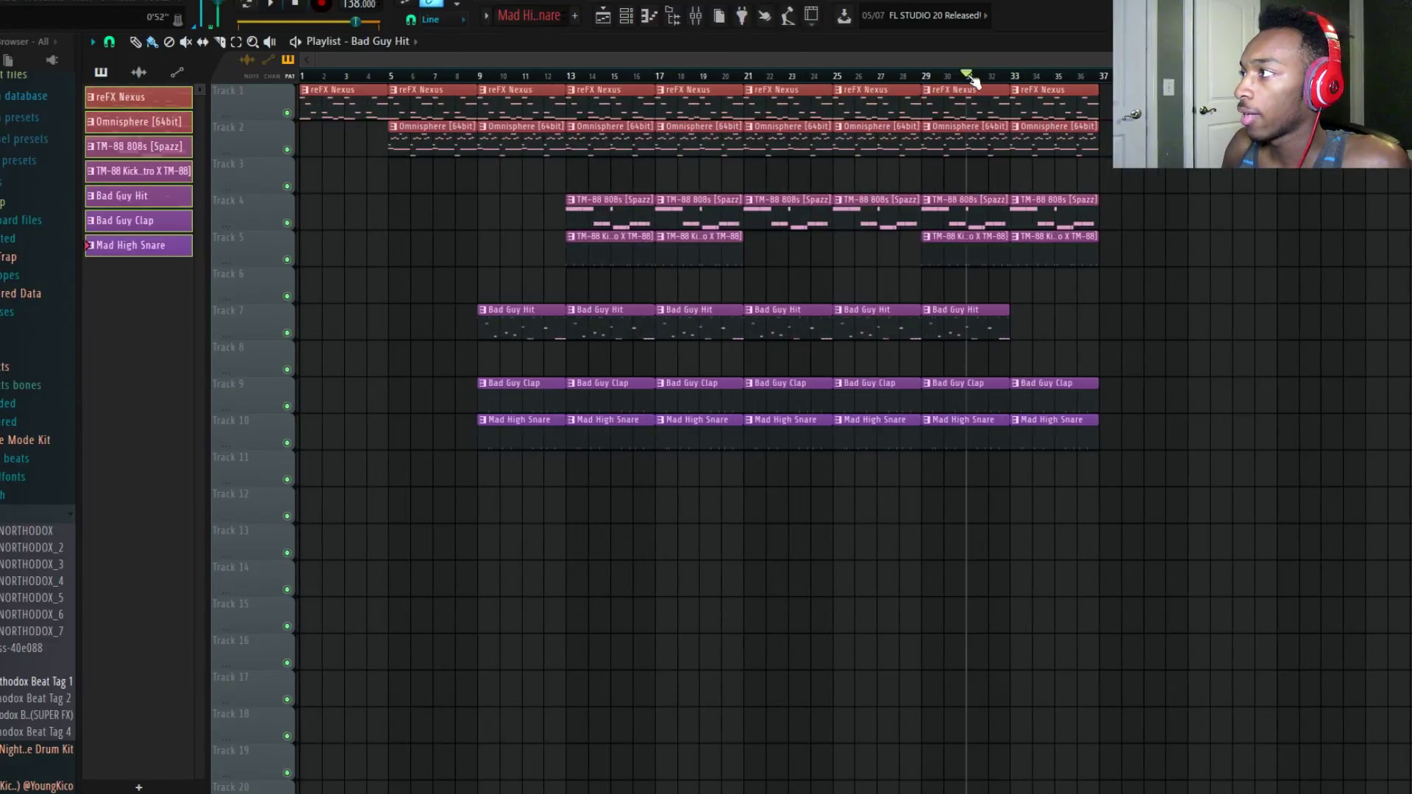
key(ctrl+s)
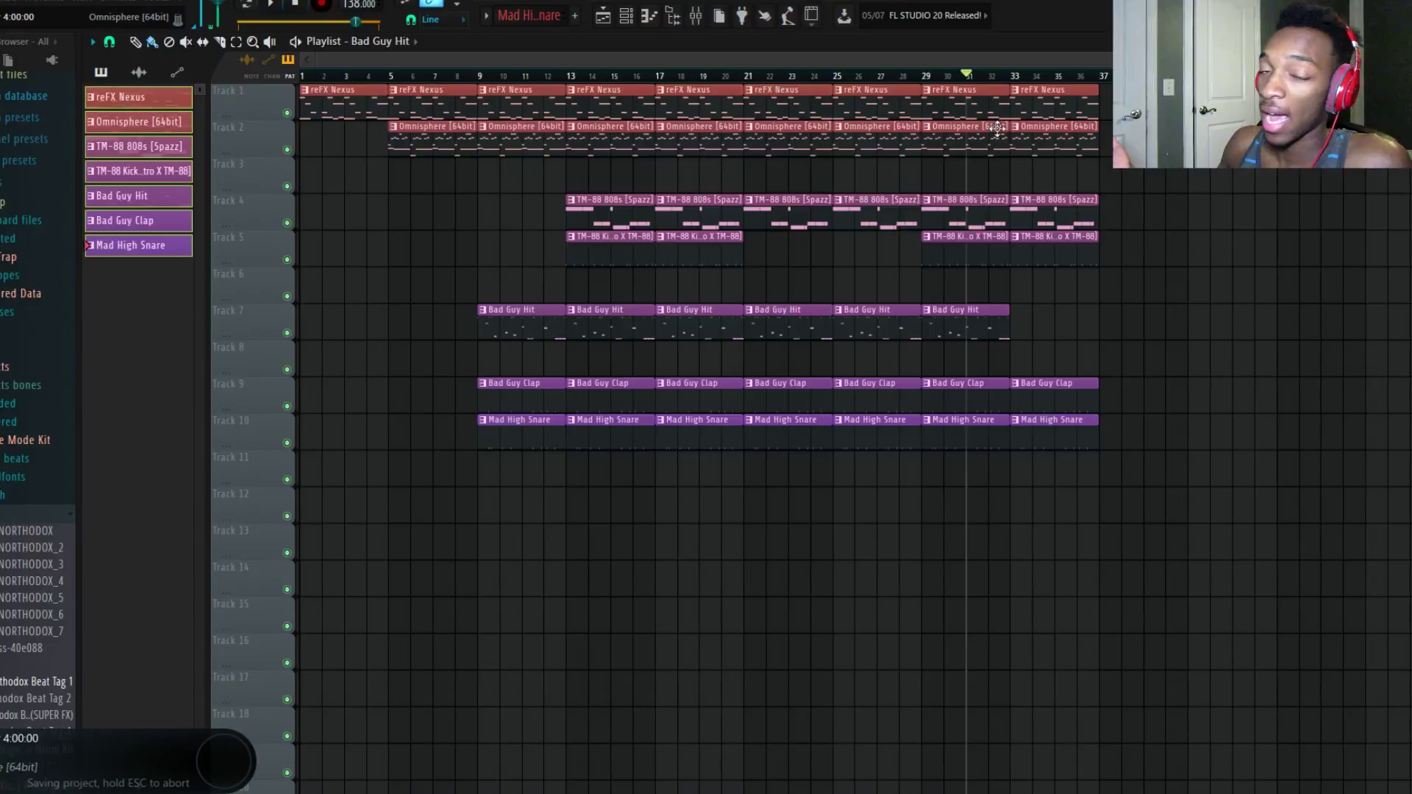
key(space)
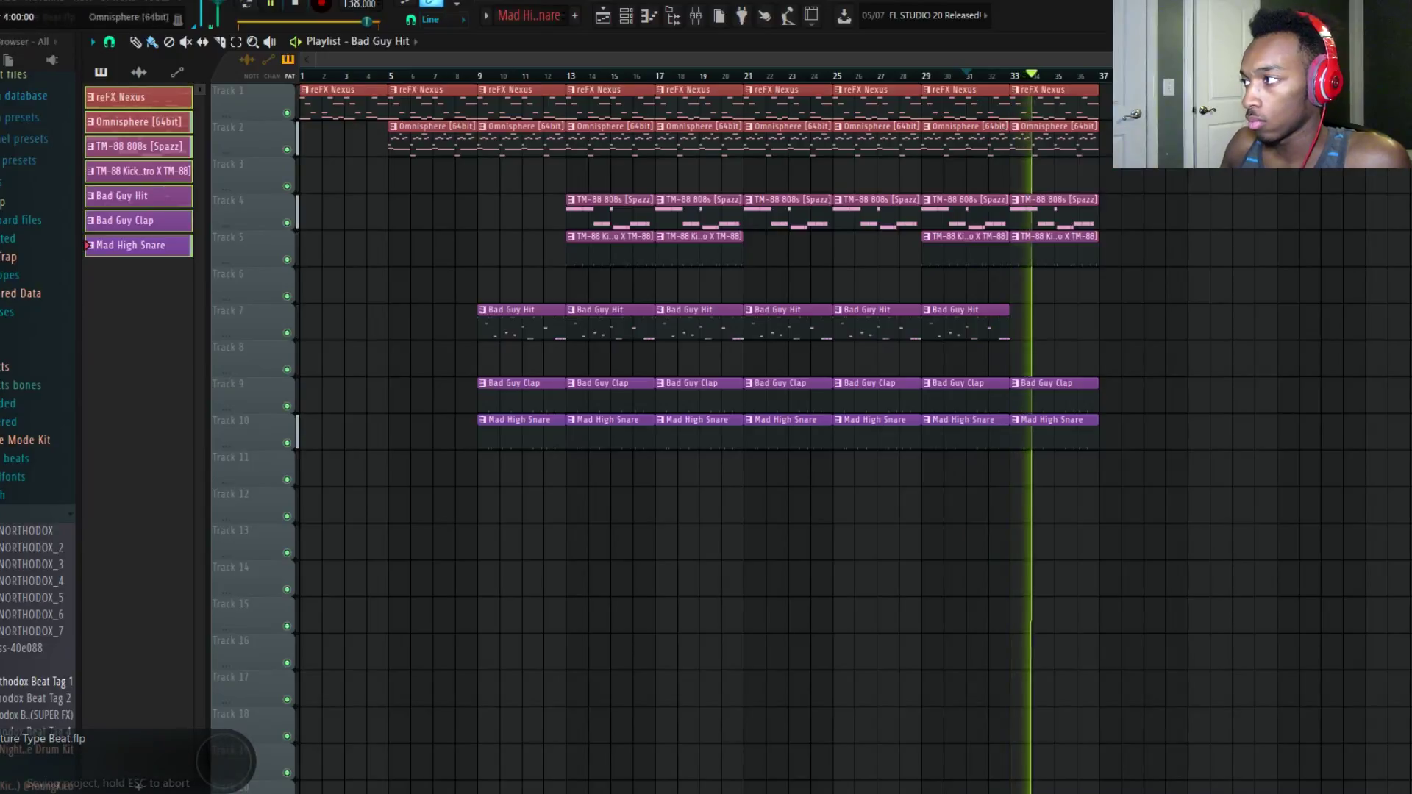
key(ctrl+s)
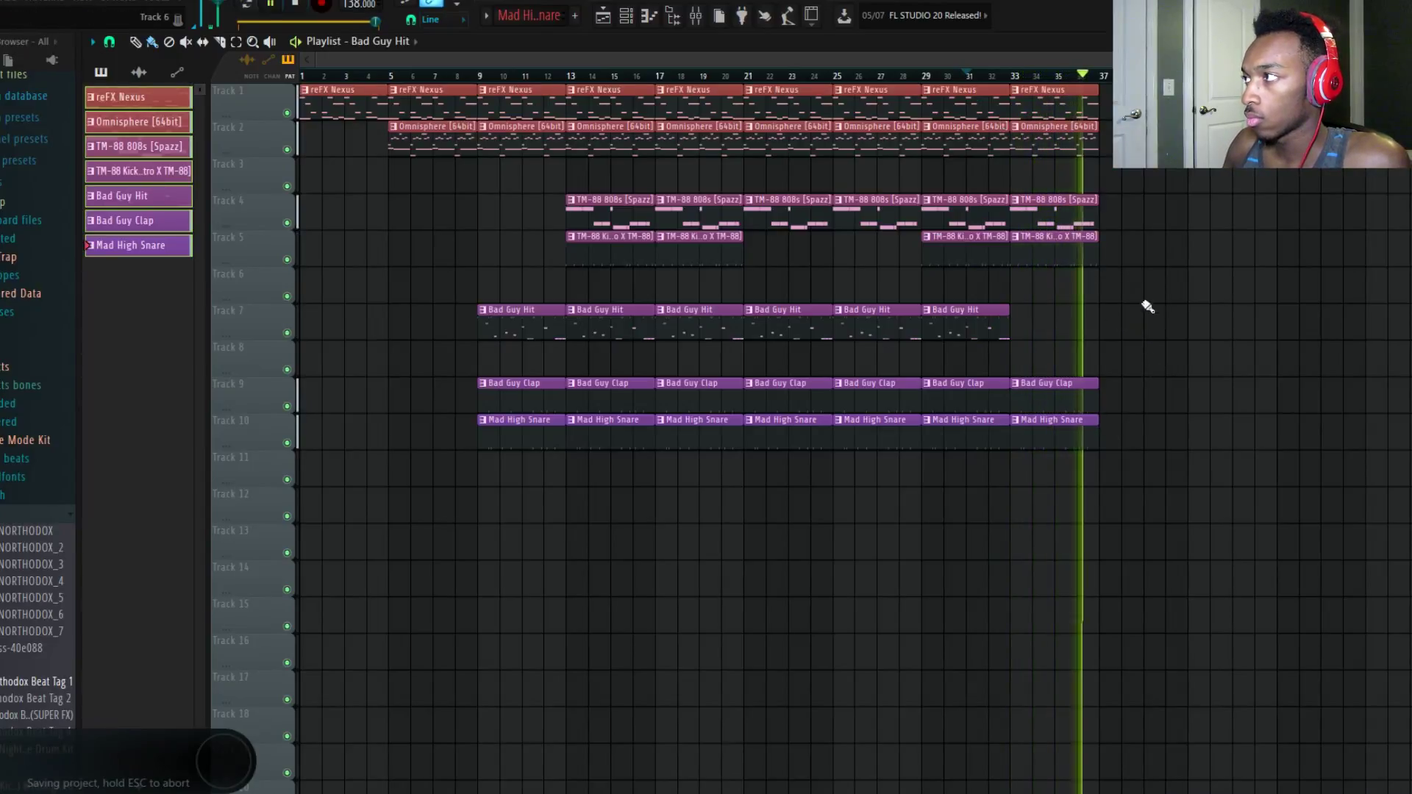
key(space)
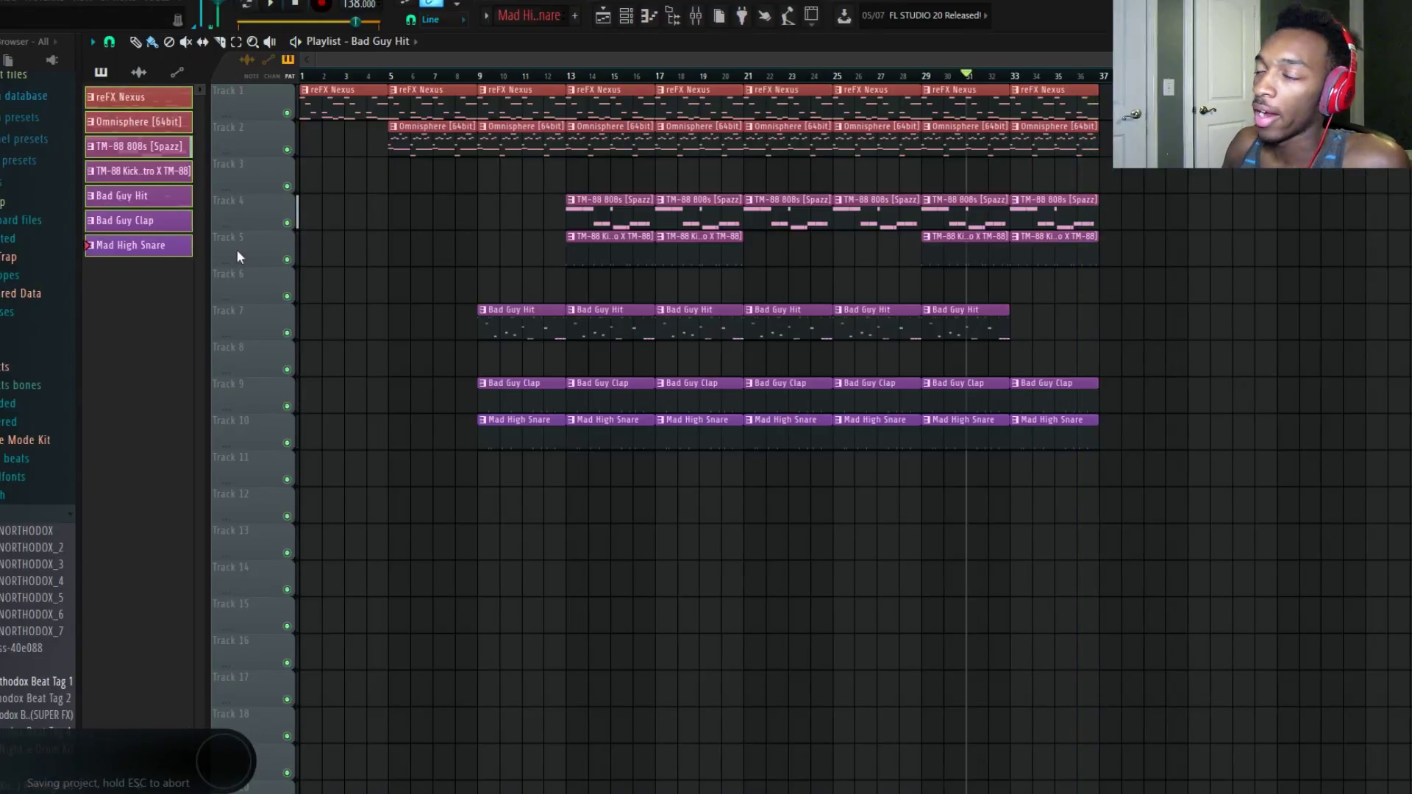
click(294, 6)
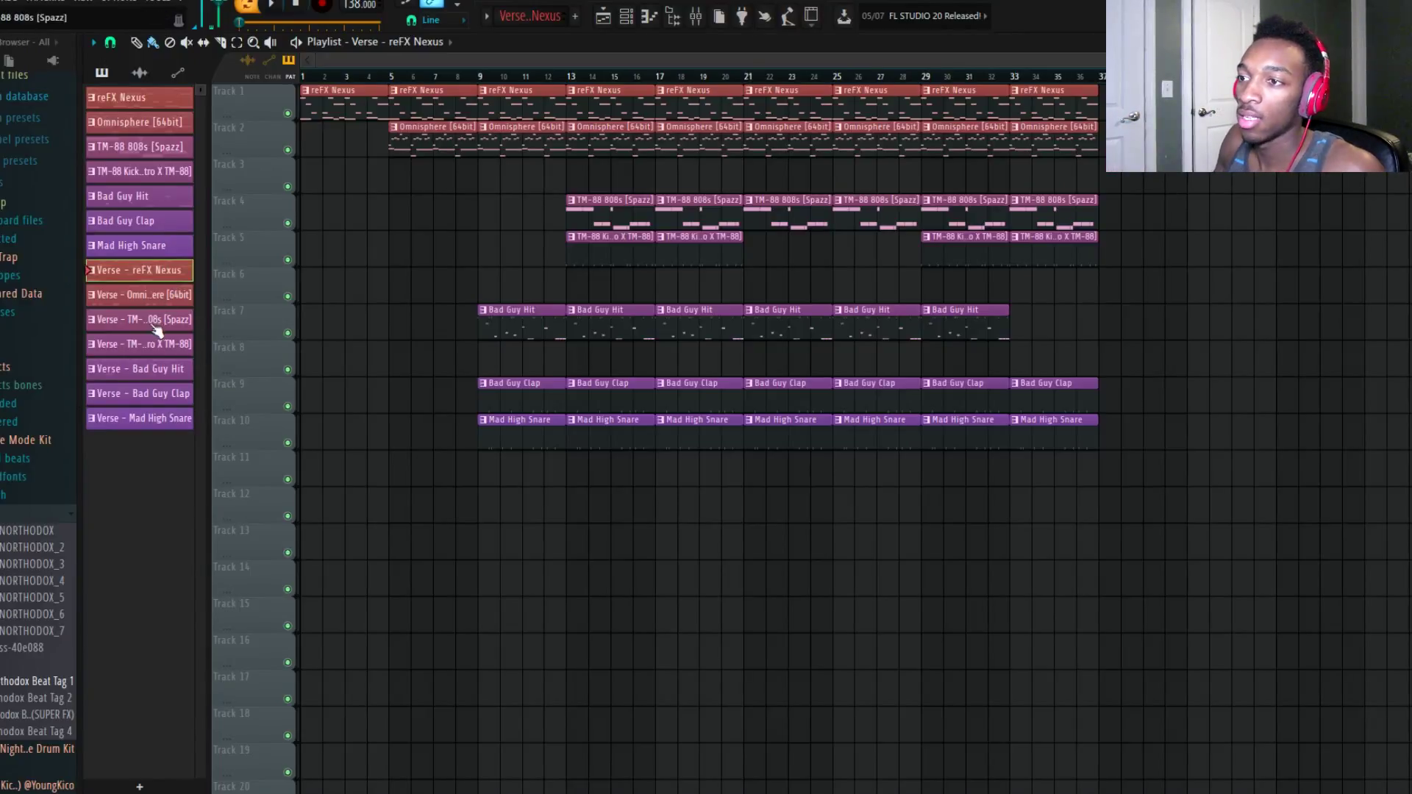
Step: Place all the Verse patterns, from Verse - reFX Nexus to Verse - Mad High Snare, at bar 37 starting on Track 1
click(145, 422)
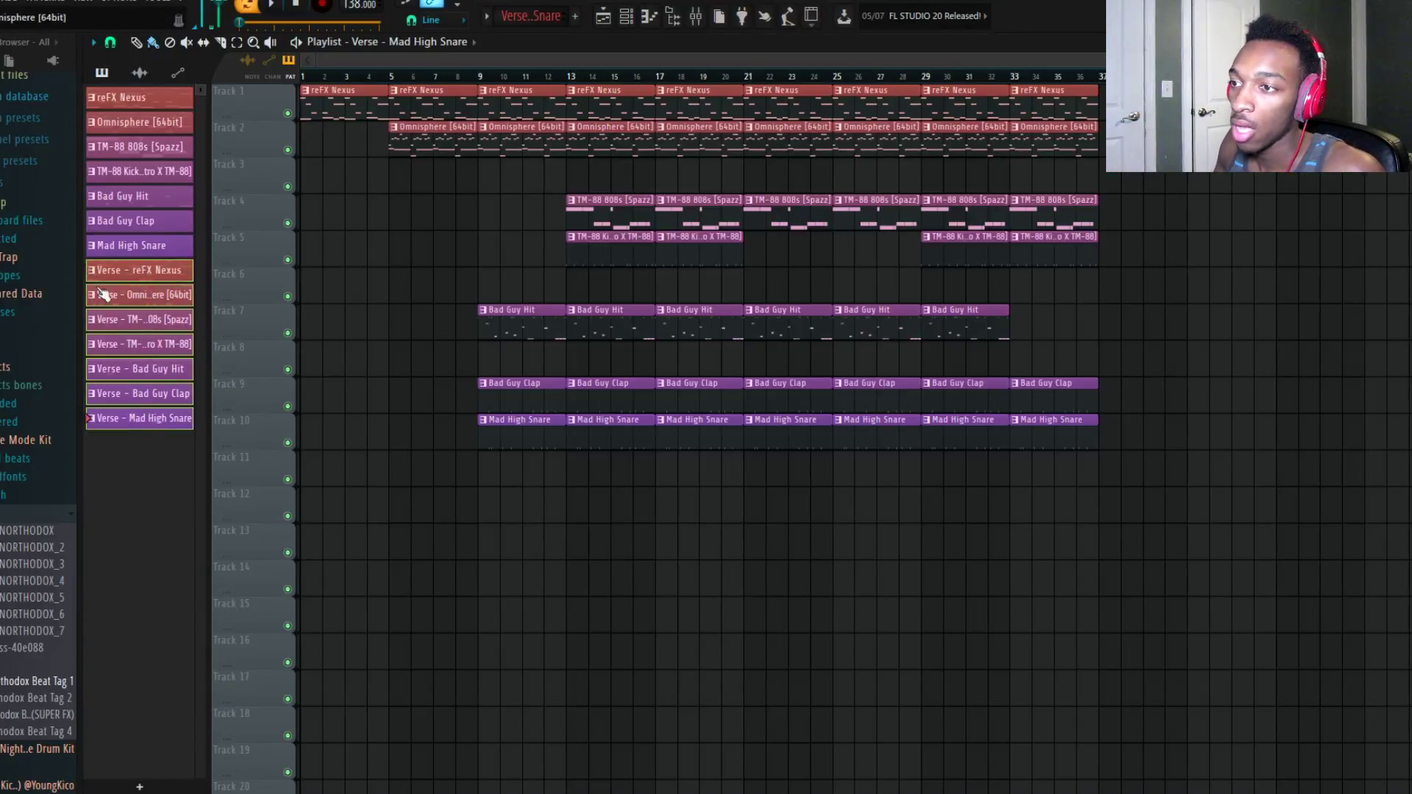
drag(116, 275, 1110, 109)
scroll(741, 144, up, 3)
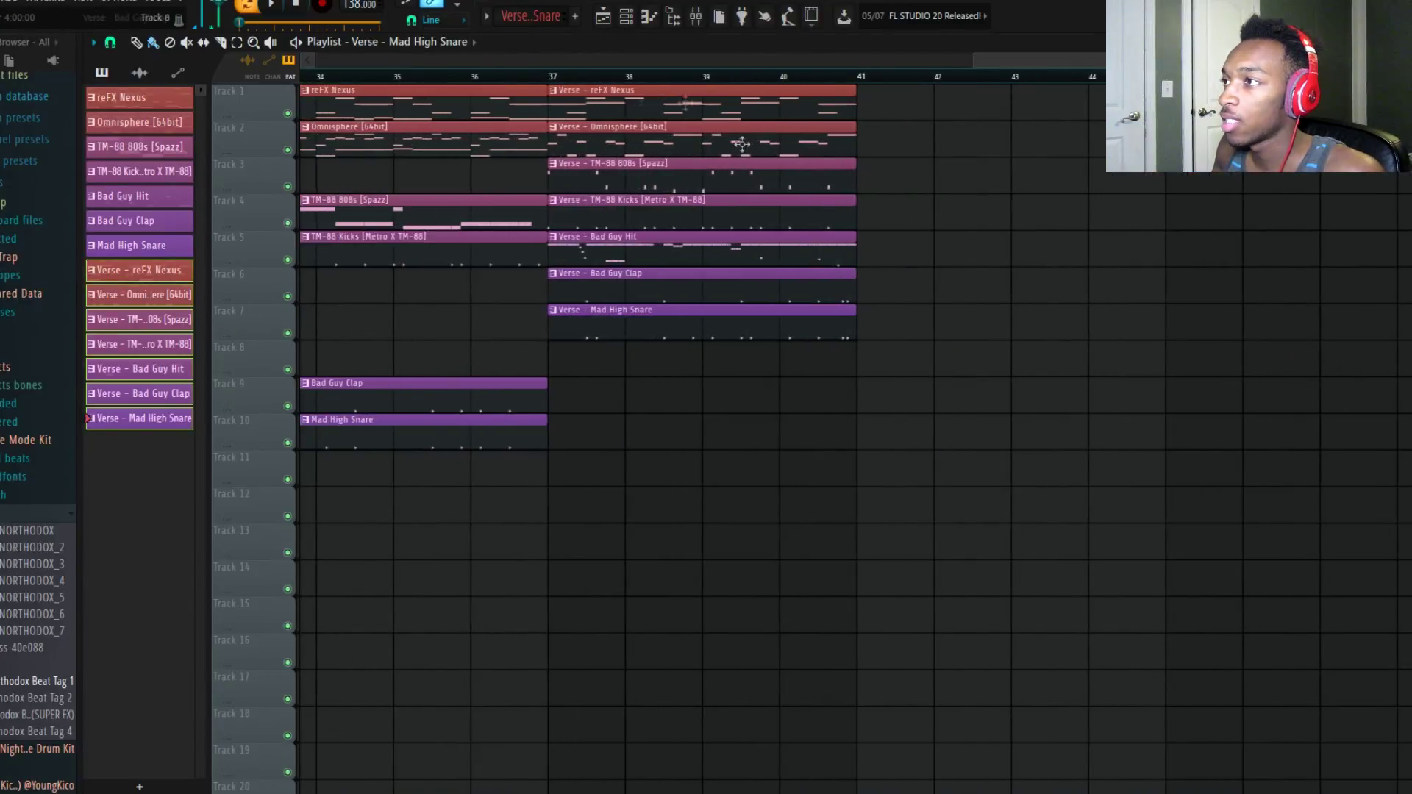
Step: Move the Verse 808s and Kicks clips to Tracks 4 and 5, and the Verse Clap and Snare clips to Tracks 9 and 10
drag(1039, 394, 628, 176)
key(shift+Down)
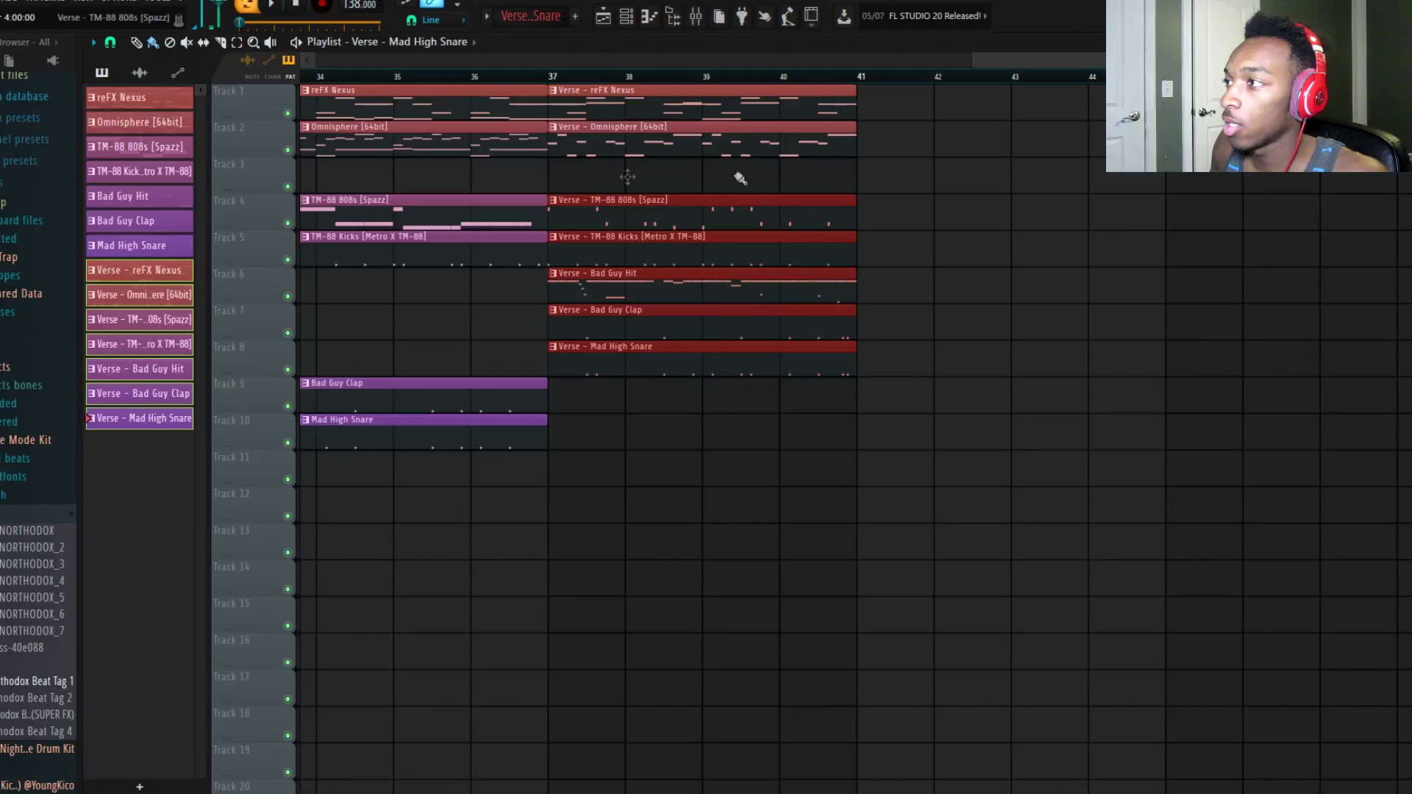
drag(1154, 561, 592, 272)
key(shift+Down)
key(shift+Down)
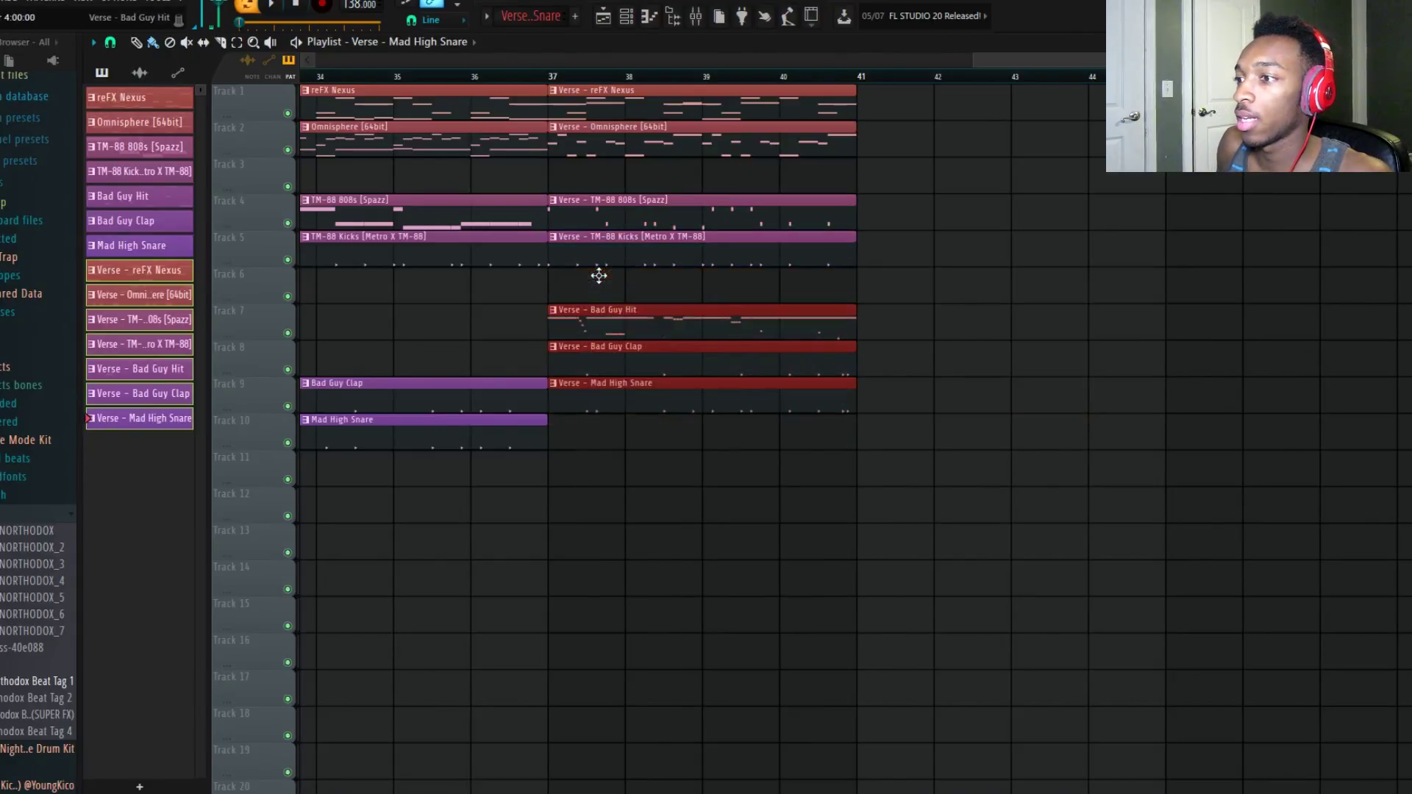
Step: Move the Verse - Bad Guy Hit clip to Track 7, in line with the earlier Bad Guy Hit clips
scroll(647, 293, down, 2)
drag(819, 376, 703, 341)
drag(693, 344, 692, 306)
scroll(588, 292, down, 2)
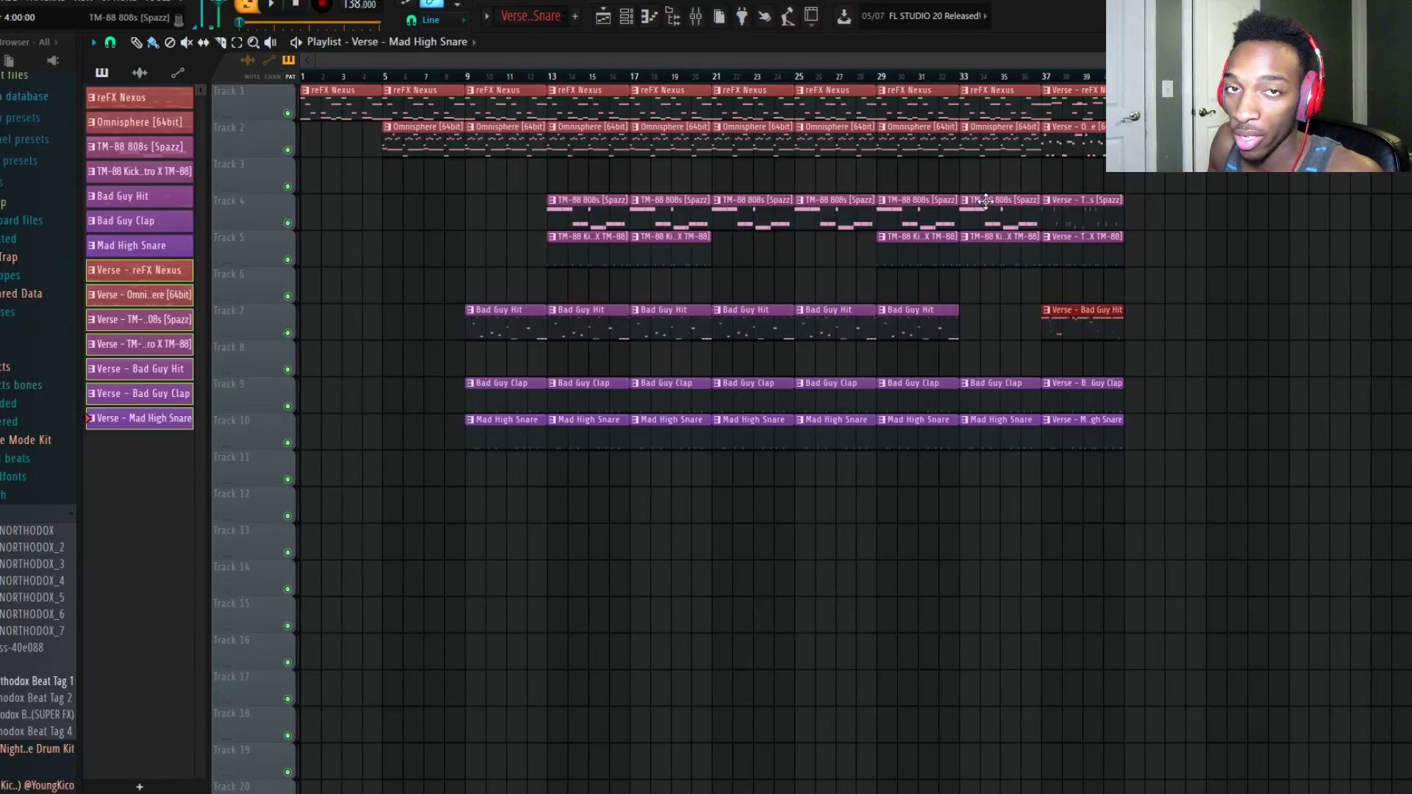
Step: Deselect the moved clip, then set the playback position to bar 35 and save the project
key(ctrl+d)
click(998, 77)
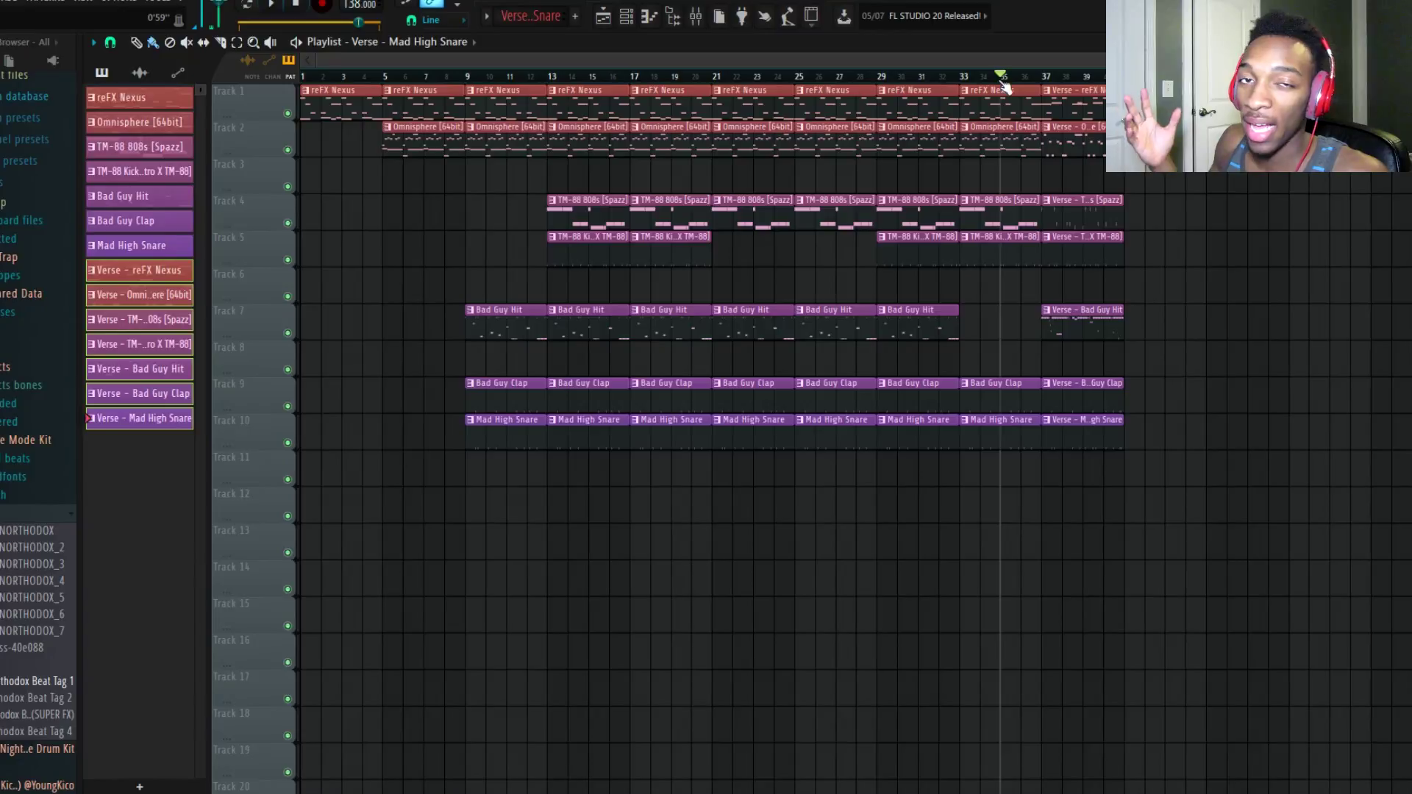
key(ctrl+s)
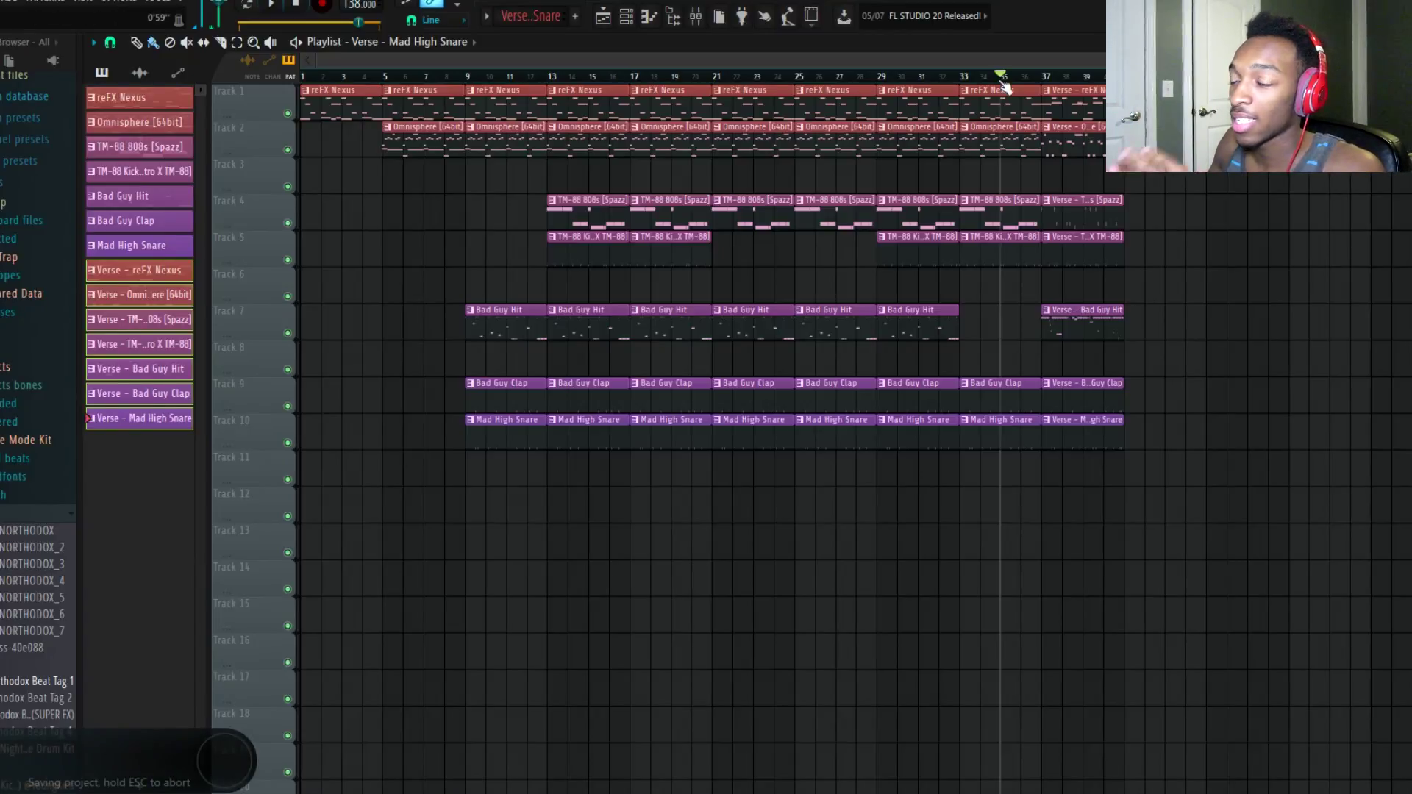
Step: Duplicate all the Verse clips of bars 37 to 40 four times to fill bars 41 to 56, and deselect them
drag(1142, 520, 1080, 20)
key(ctrl+b)
key(ctrl+b)
key(ctrl+b)
key(ctrl+b)
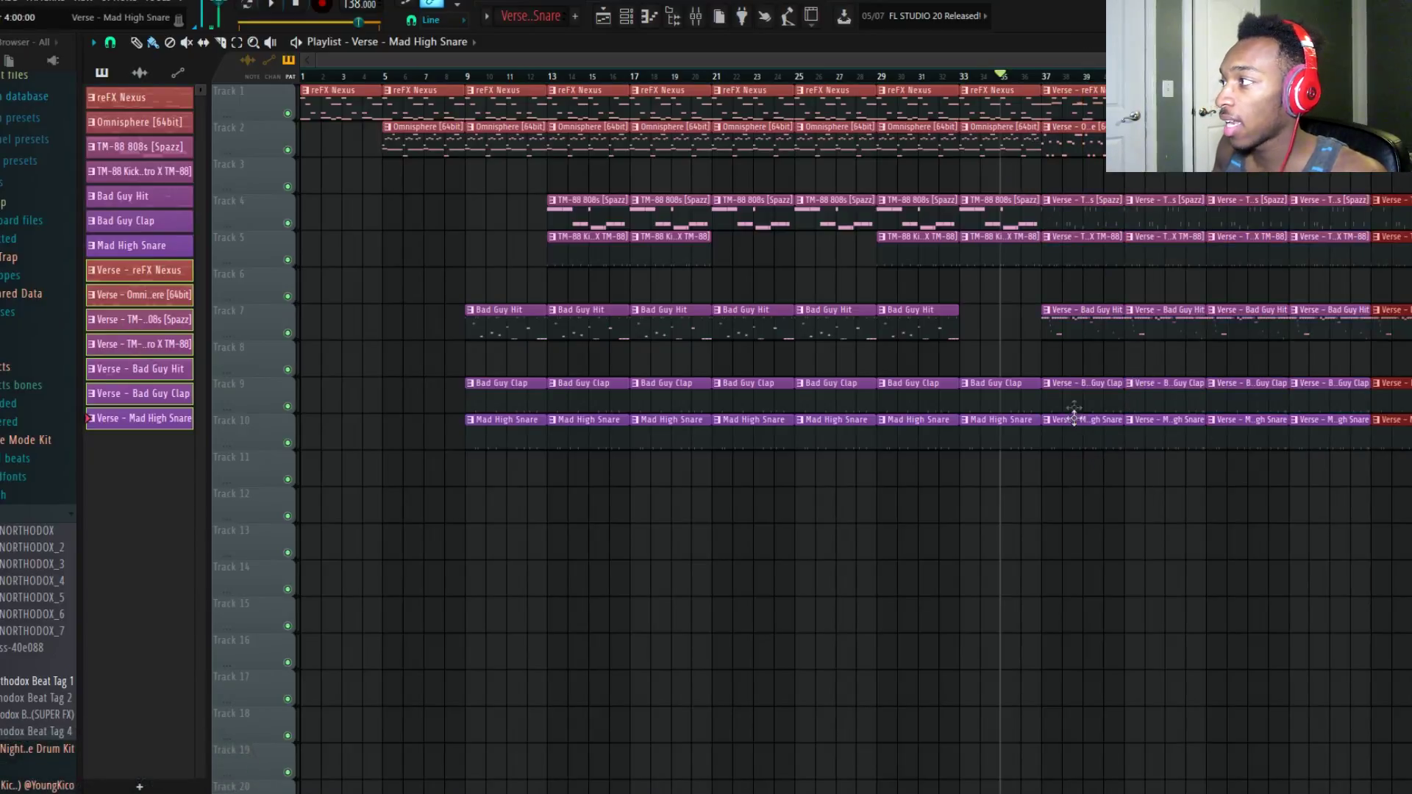
scroll(1059, 408, down, 2)
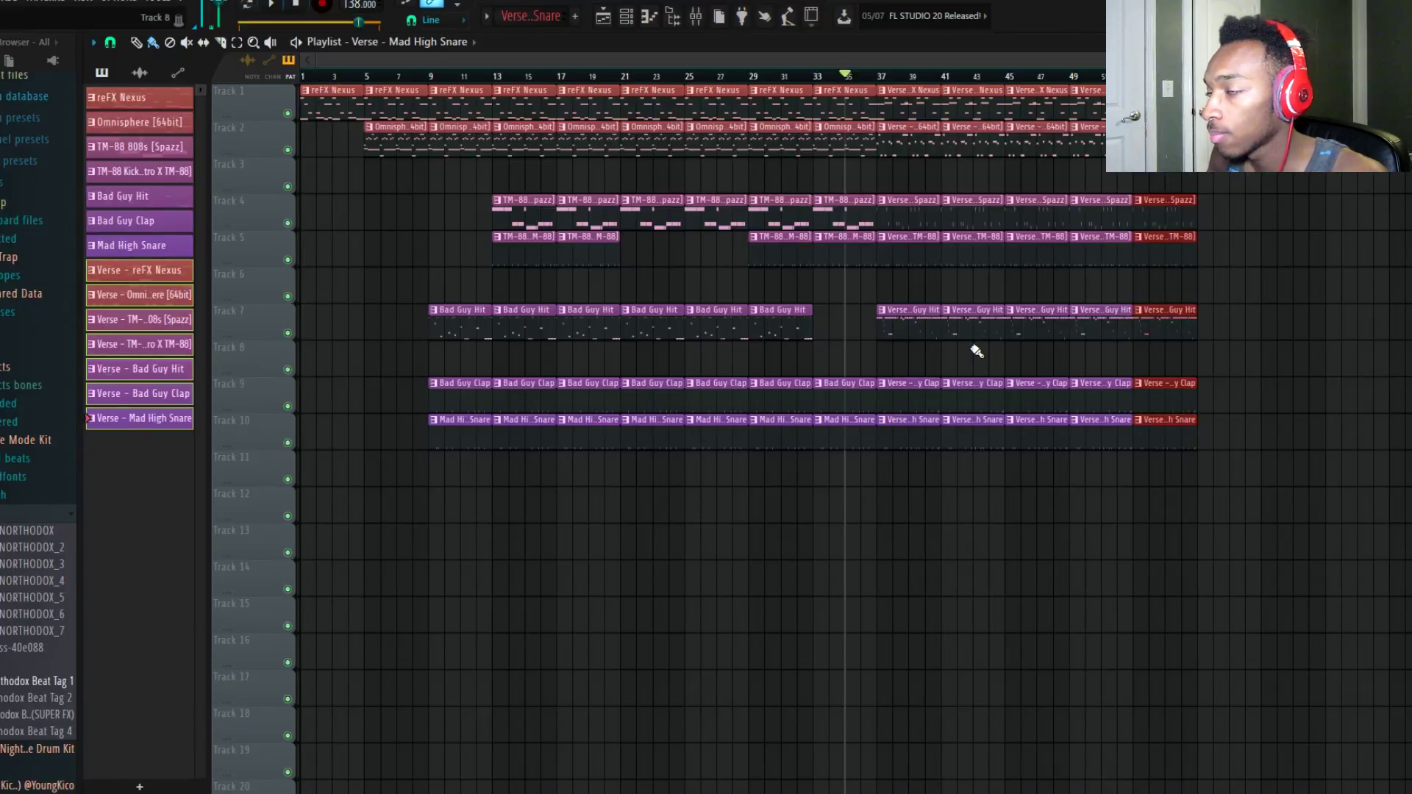
ctrl+click(1334, 350)
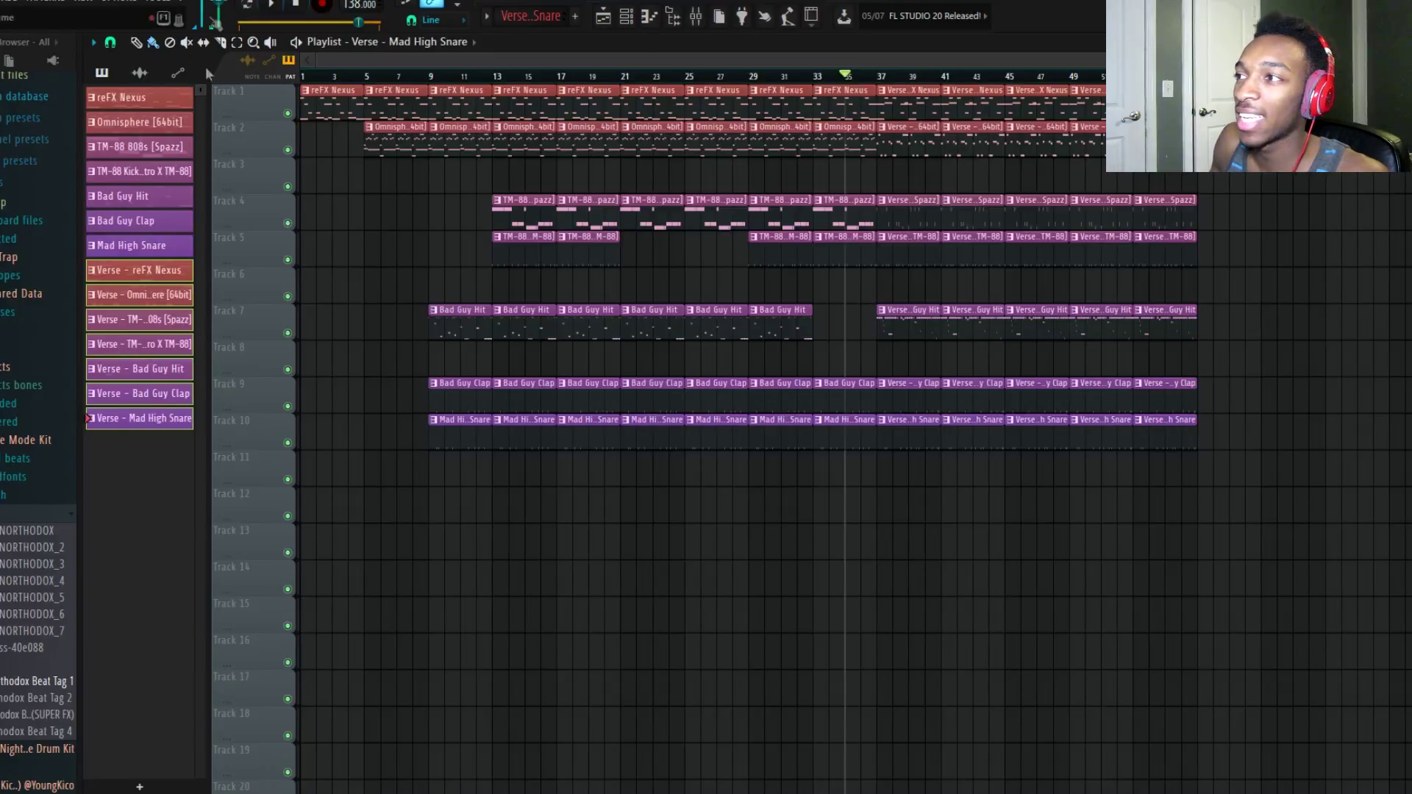
drag(448, 183, 487, 306)
drag(318, 179, 426, 485)
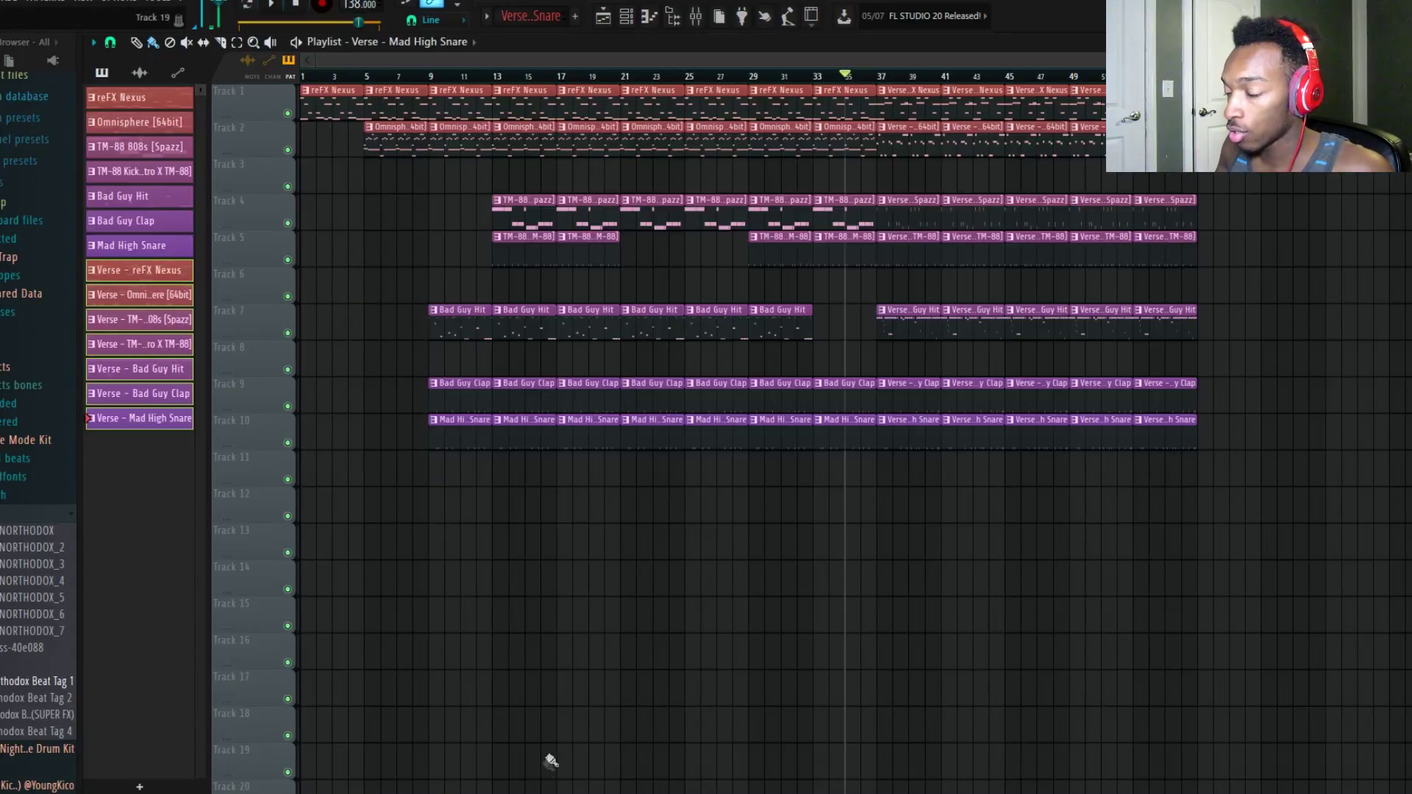
Step: Delete the Verse - TM-88 Kicks and Verse - Bad Guy Hit clips from bars 41 to 44
scroll(1050, 328, up, 5)
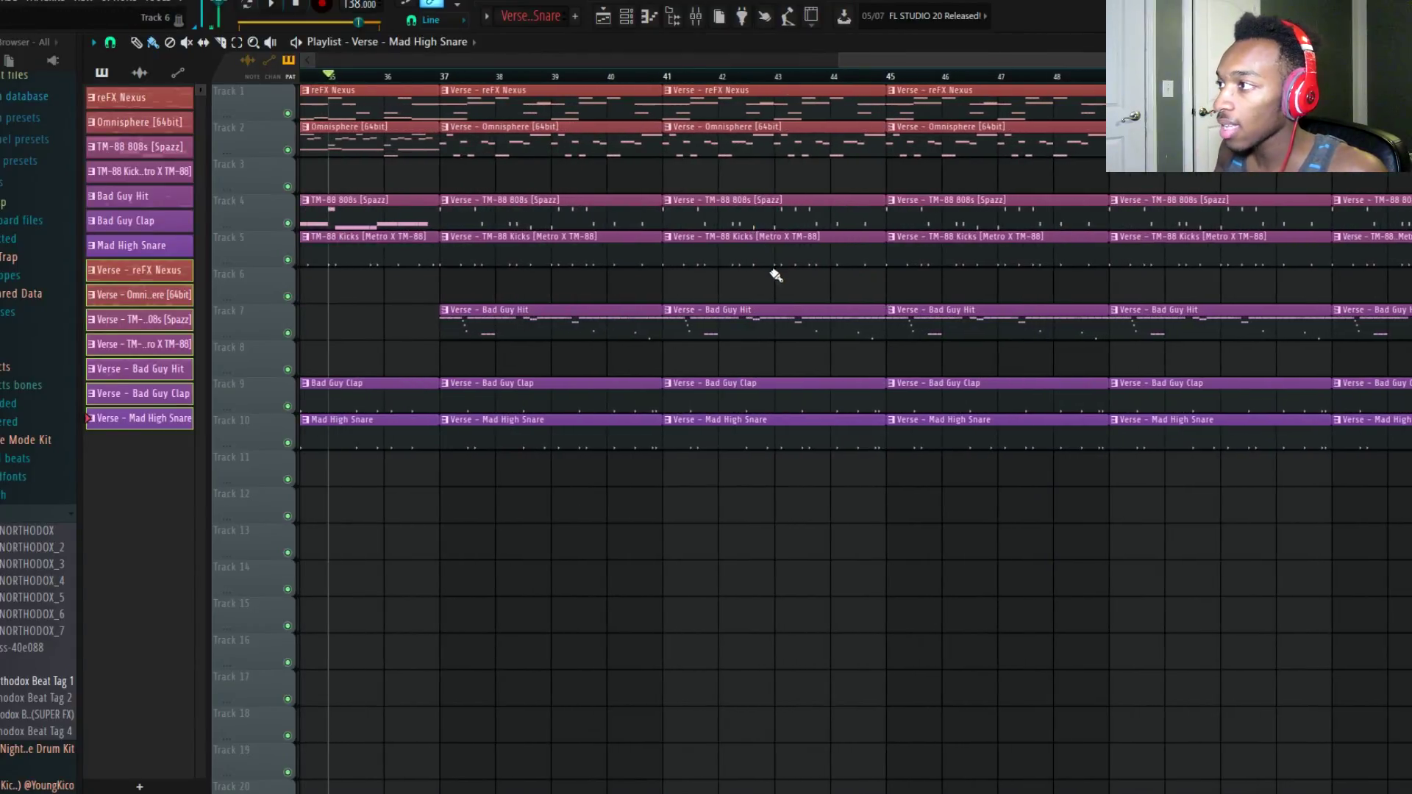
right_click(770, 264)
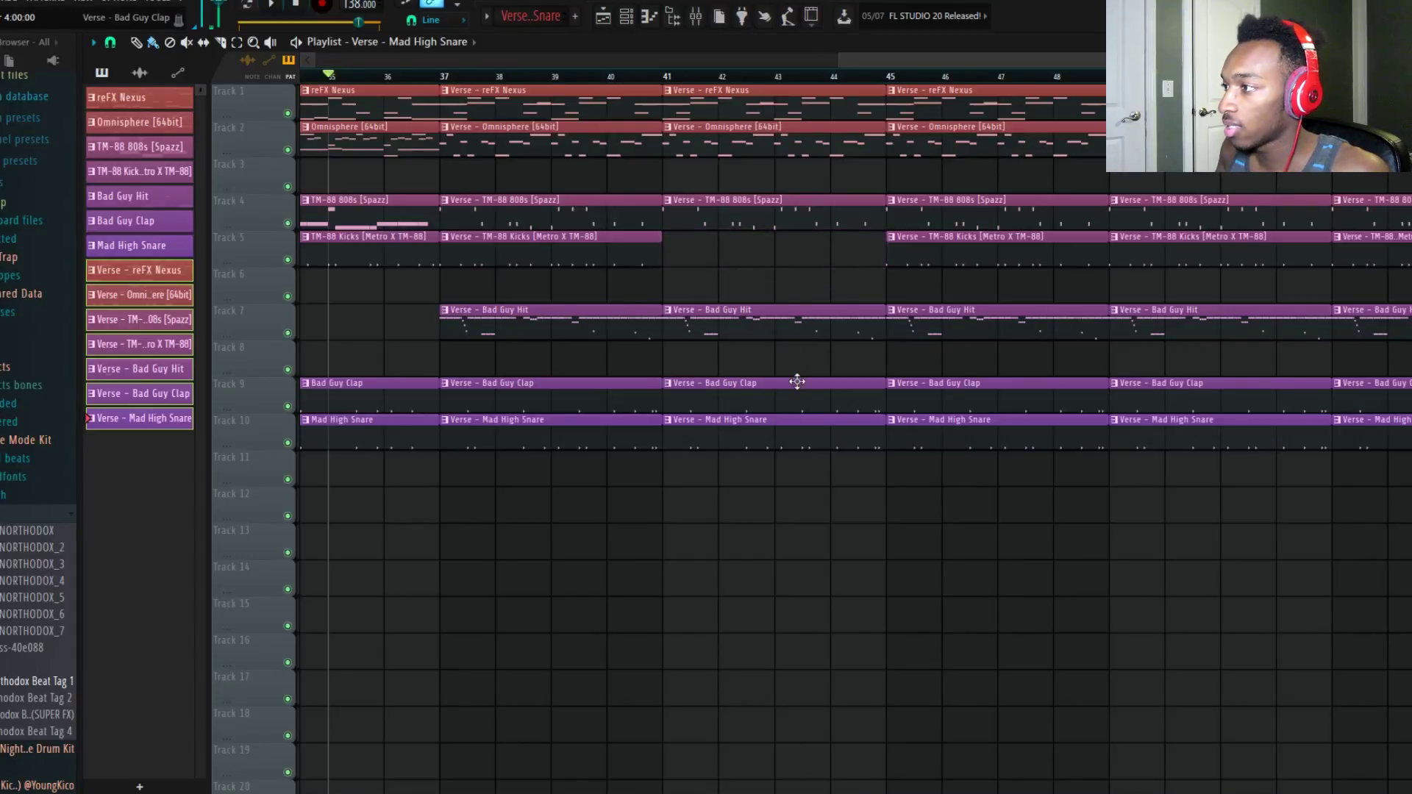
right_click(738, 334)
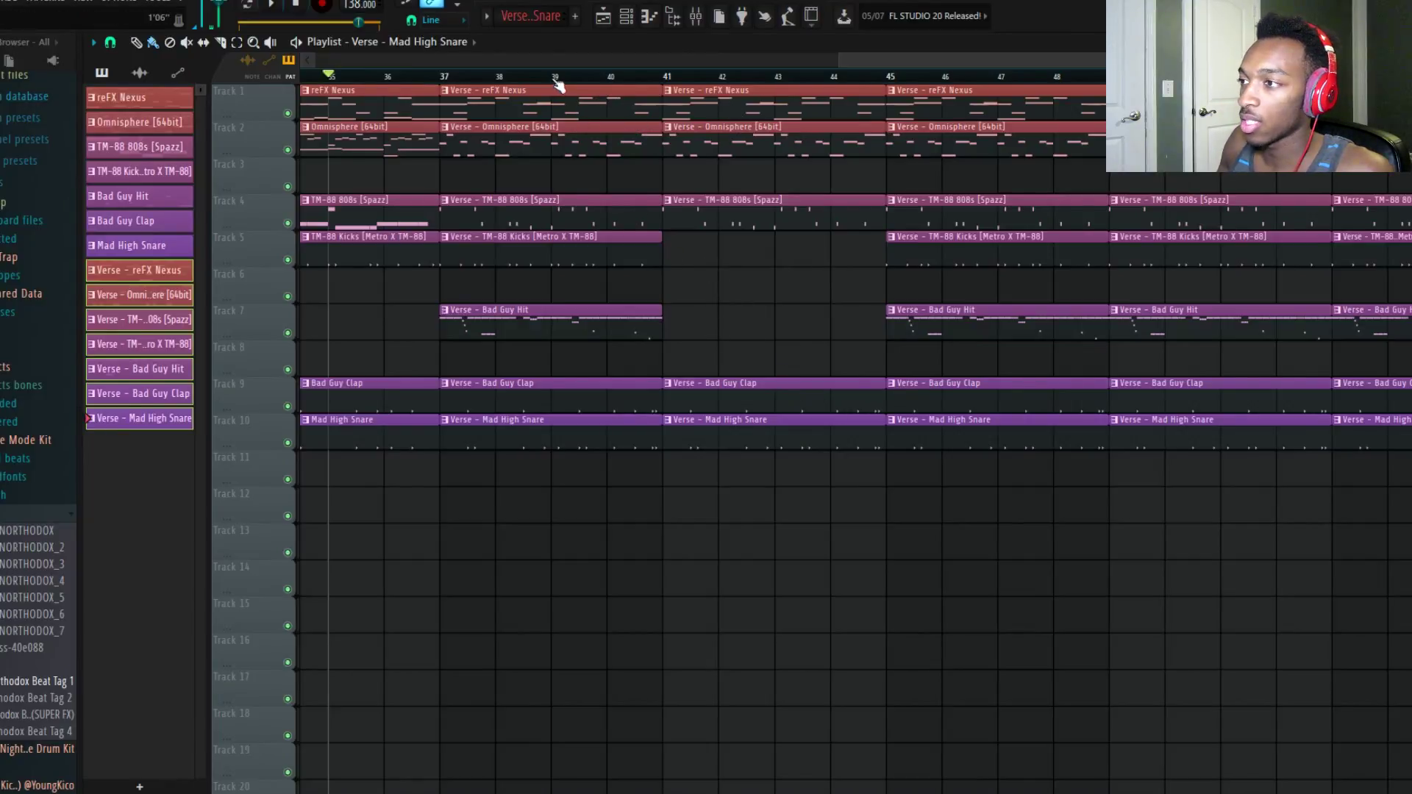
Step: Move the Verse - TM-88 Kicks and Verse - Bad Guy Hit clips from bars 37 to 40 into bars 41 to 44, and save the project
scroll(899, 316, down, 4)
drag(877, 375, 877, 257)
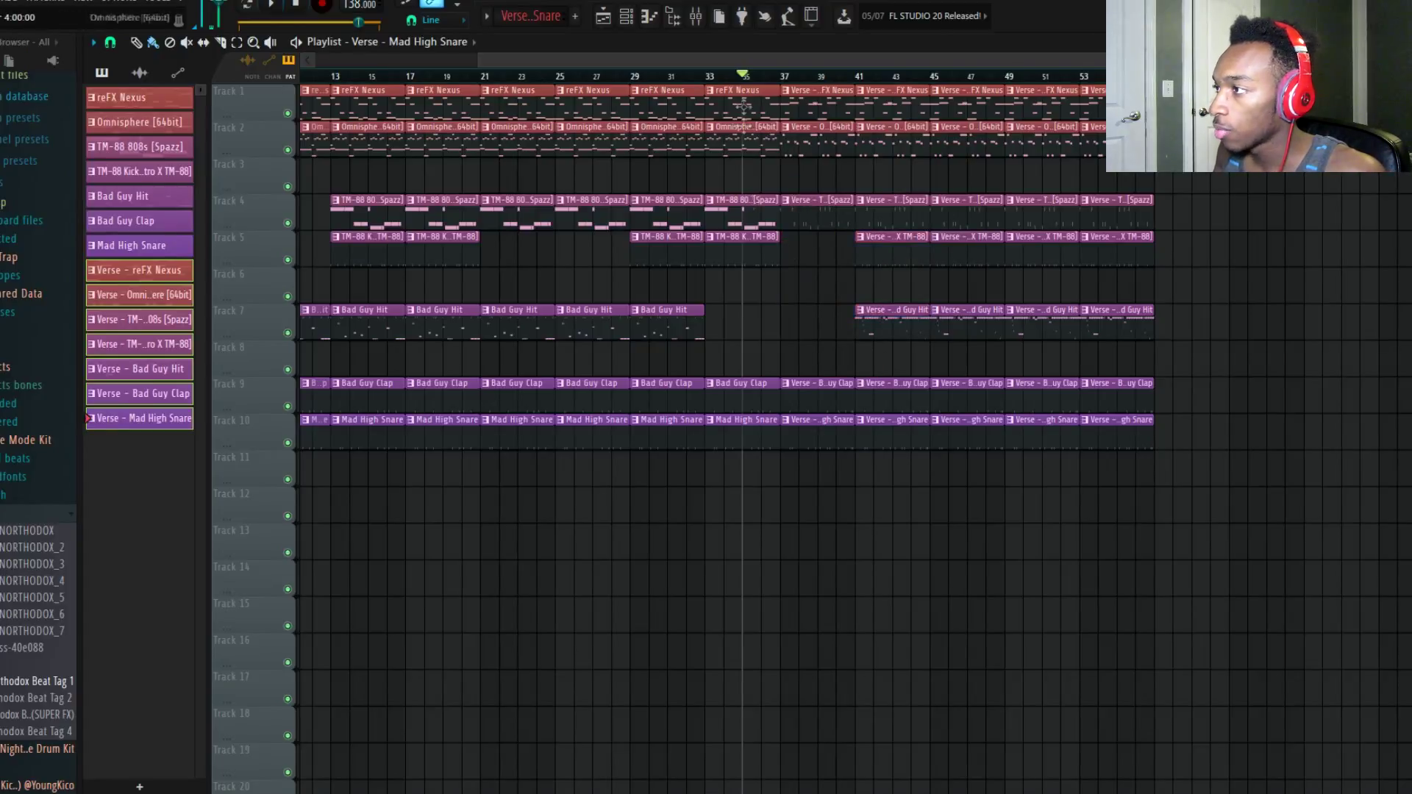
key(ctrl+s)
scroll(782, 309, up, 4)
drag(812, 232, 1007, 357)
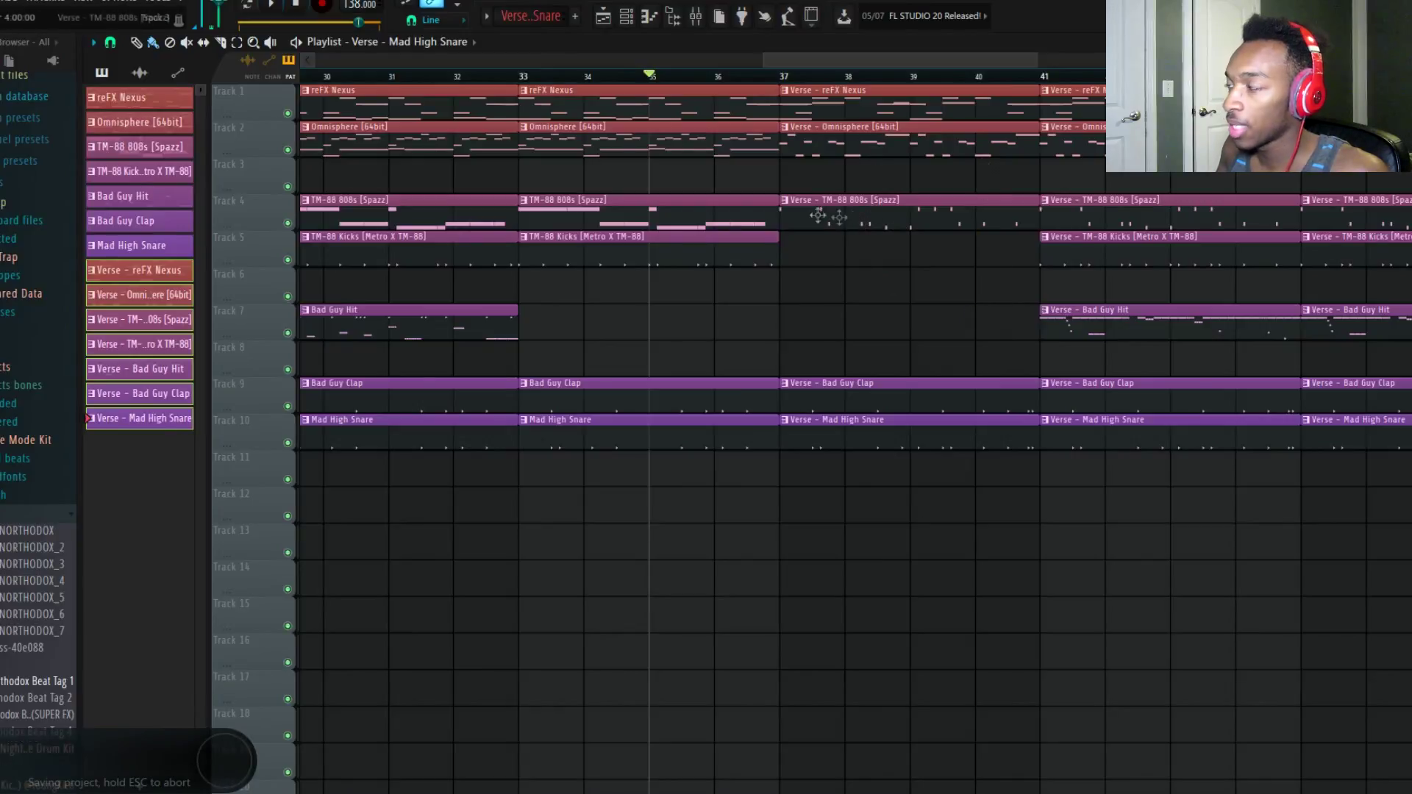
Step: Play the arrangement from bar 35 to check the transition into the Verse section and its kicks and Bad Guy Hit entry
scroll(785, 295, down, 3)
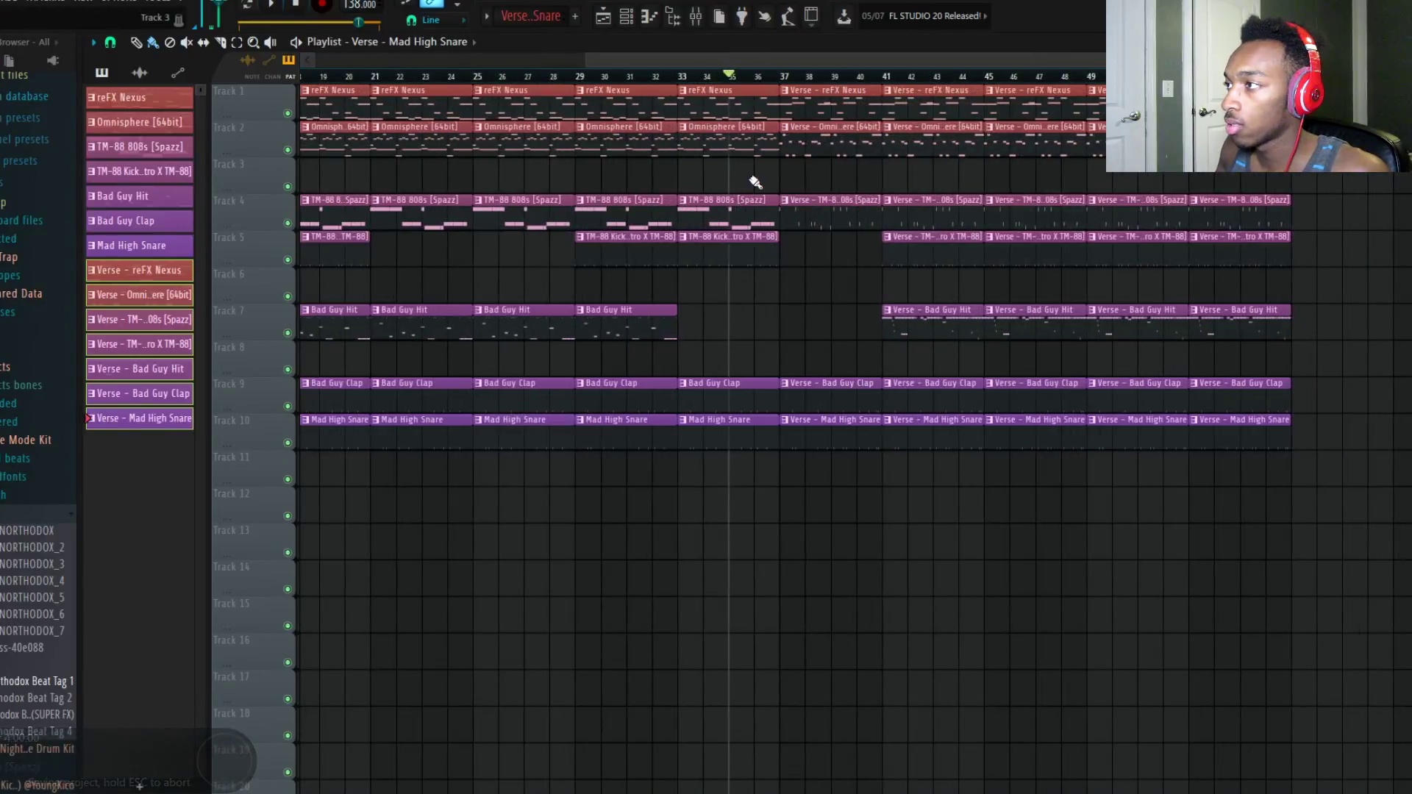
key(space)
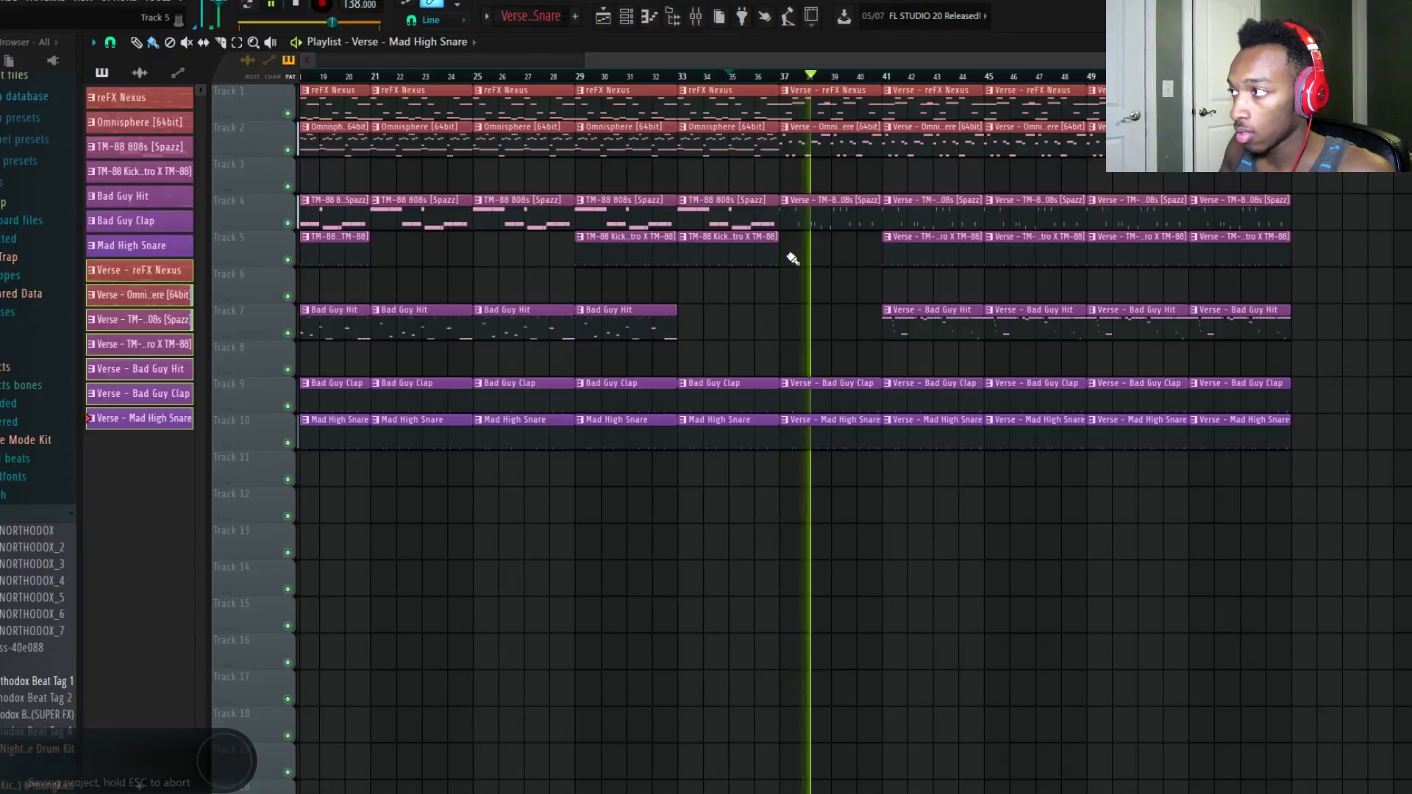
scroll(830, 280, down, 3)
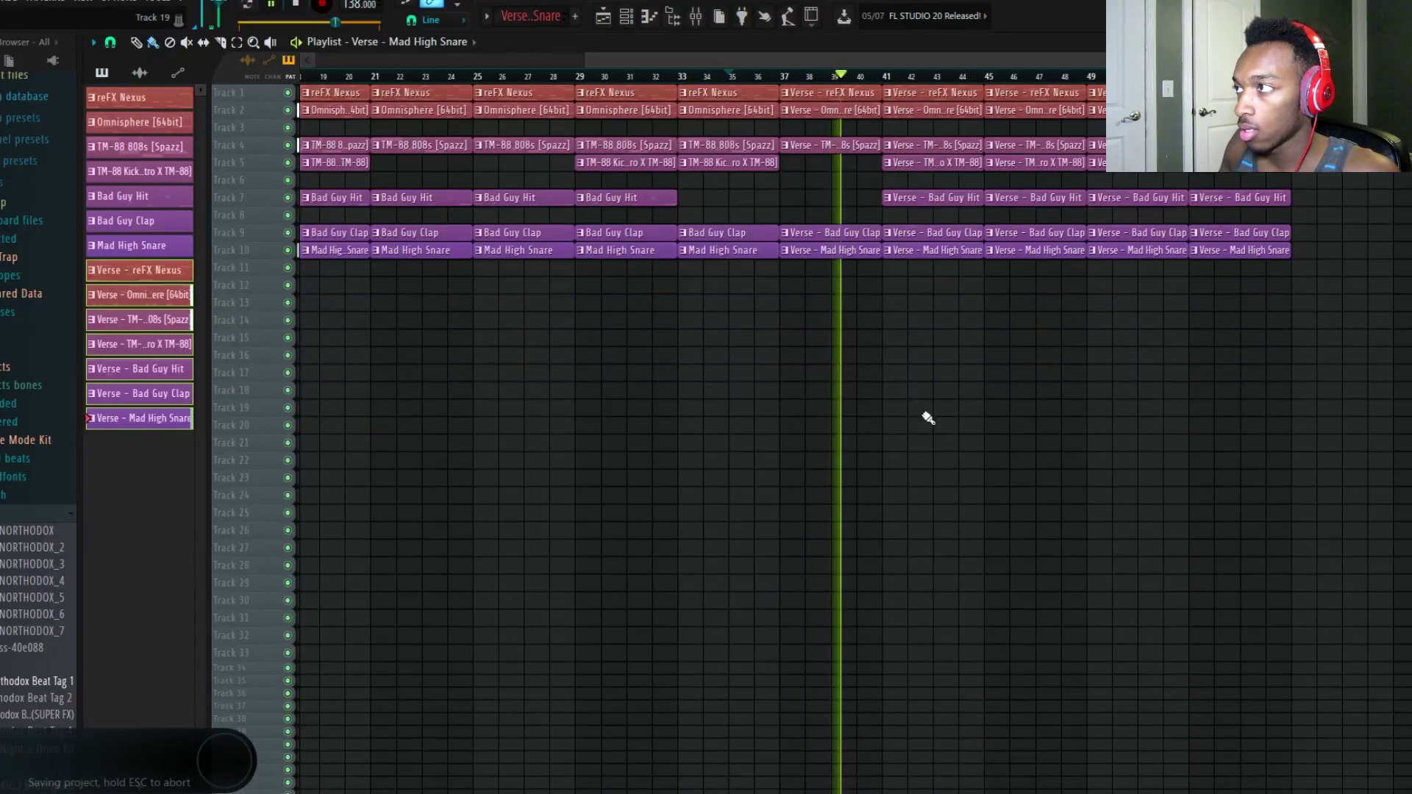
scroll(928, 418, up, 3)
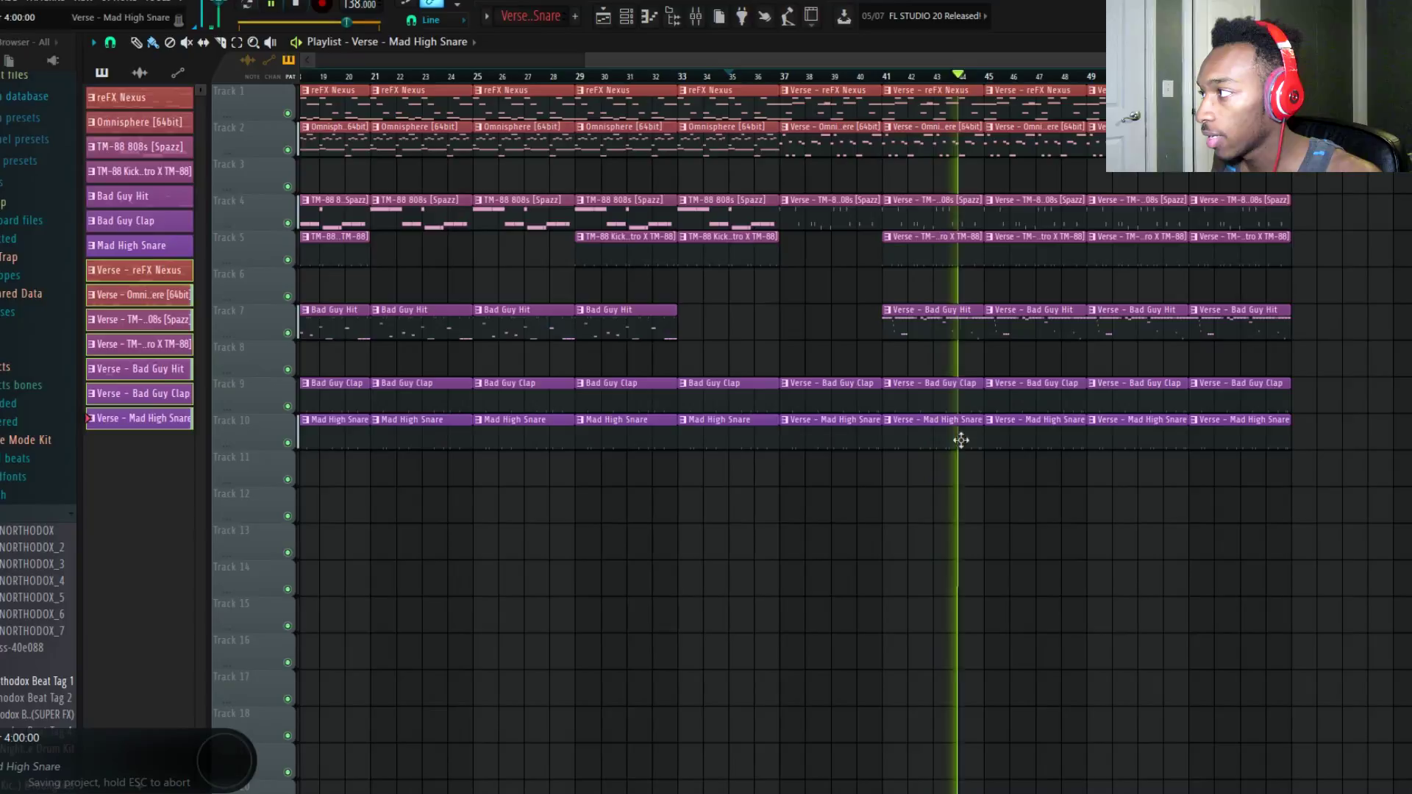
scroll(903, 475, down, 3)
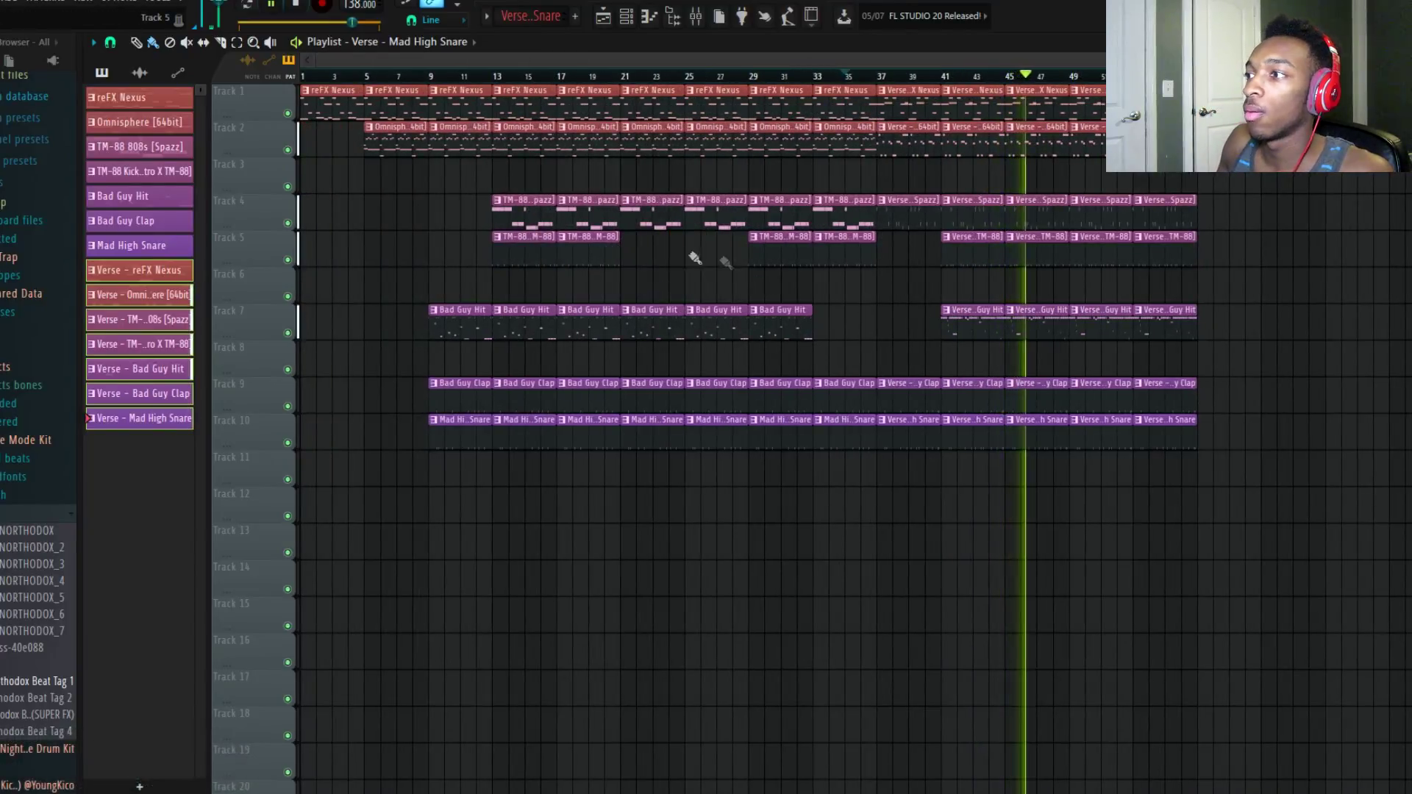
Step: Stop playback and delete the Verse - TM-88 Kicks clip from bars 49 to 52 and the Verse - Bad Guy Hit clip from bars 53 to 56
key(space)
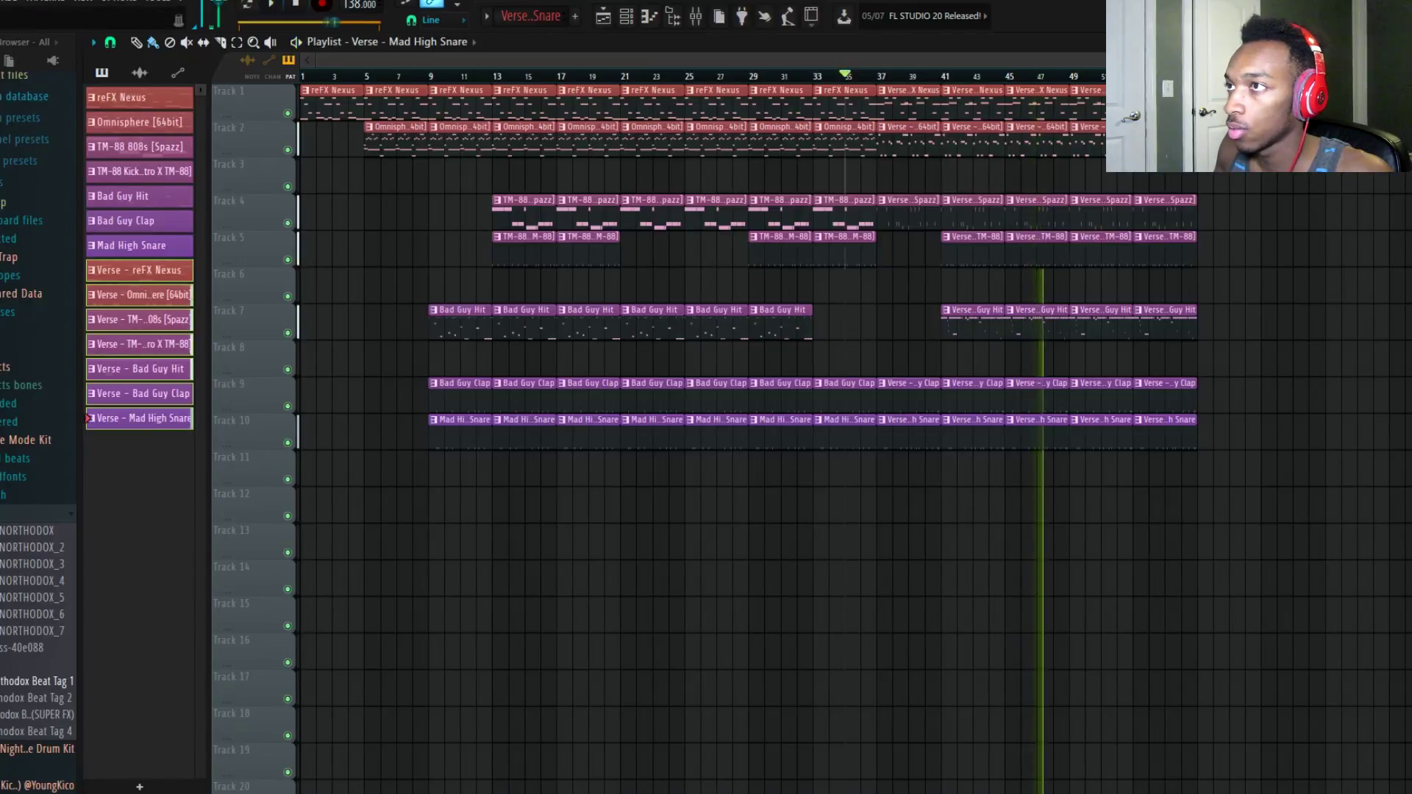
drag(1006, 76, 1071, 79)
drag(637, 254, 750, 284)
right_click(1107, 249)
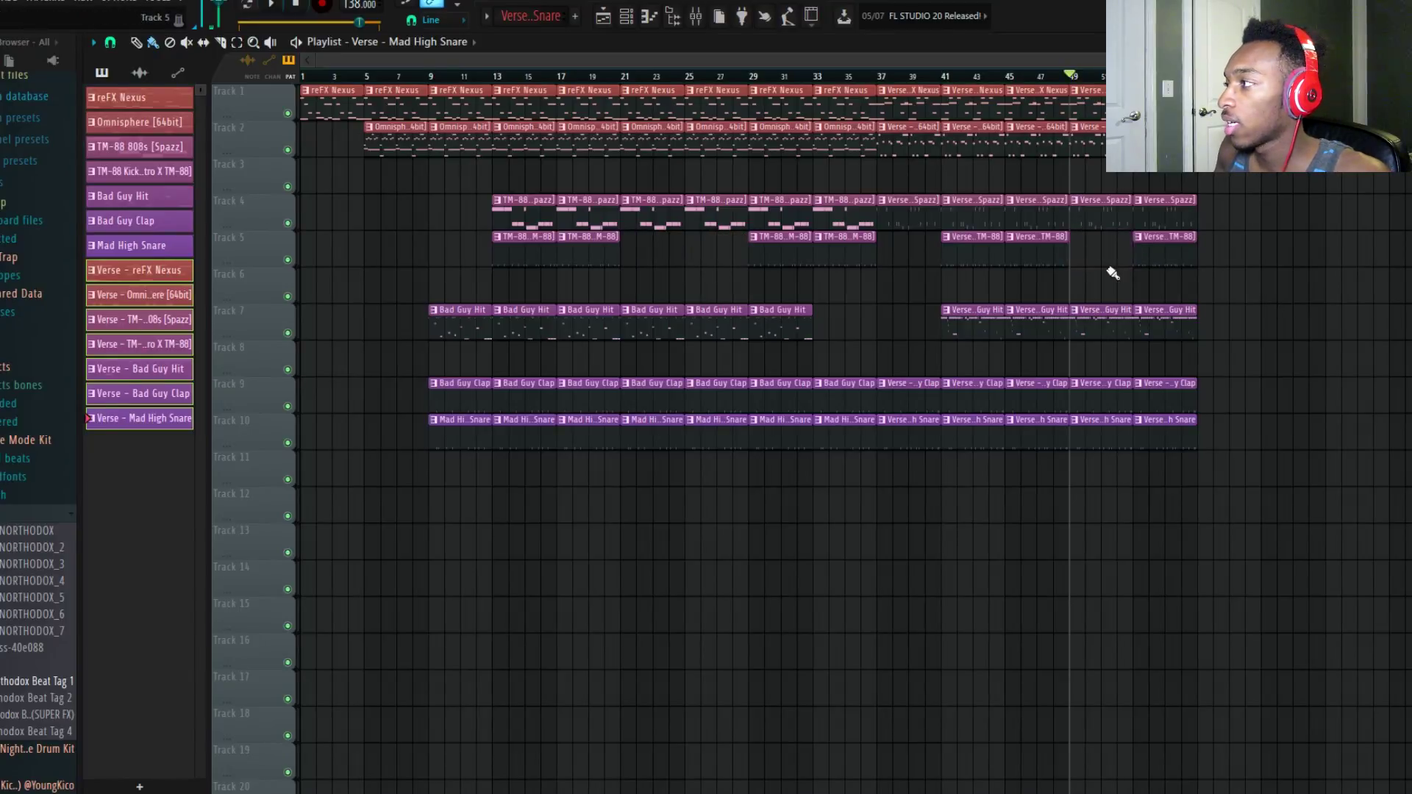
right_click(1191, 328)
Step: Shift all the Verse clips four bars to the right so they fill bars 41 to 60
drag(1318, 559, 983, 66)
key(ctrl+d)
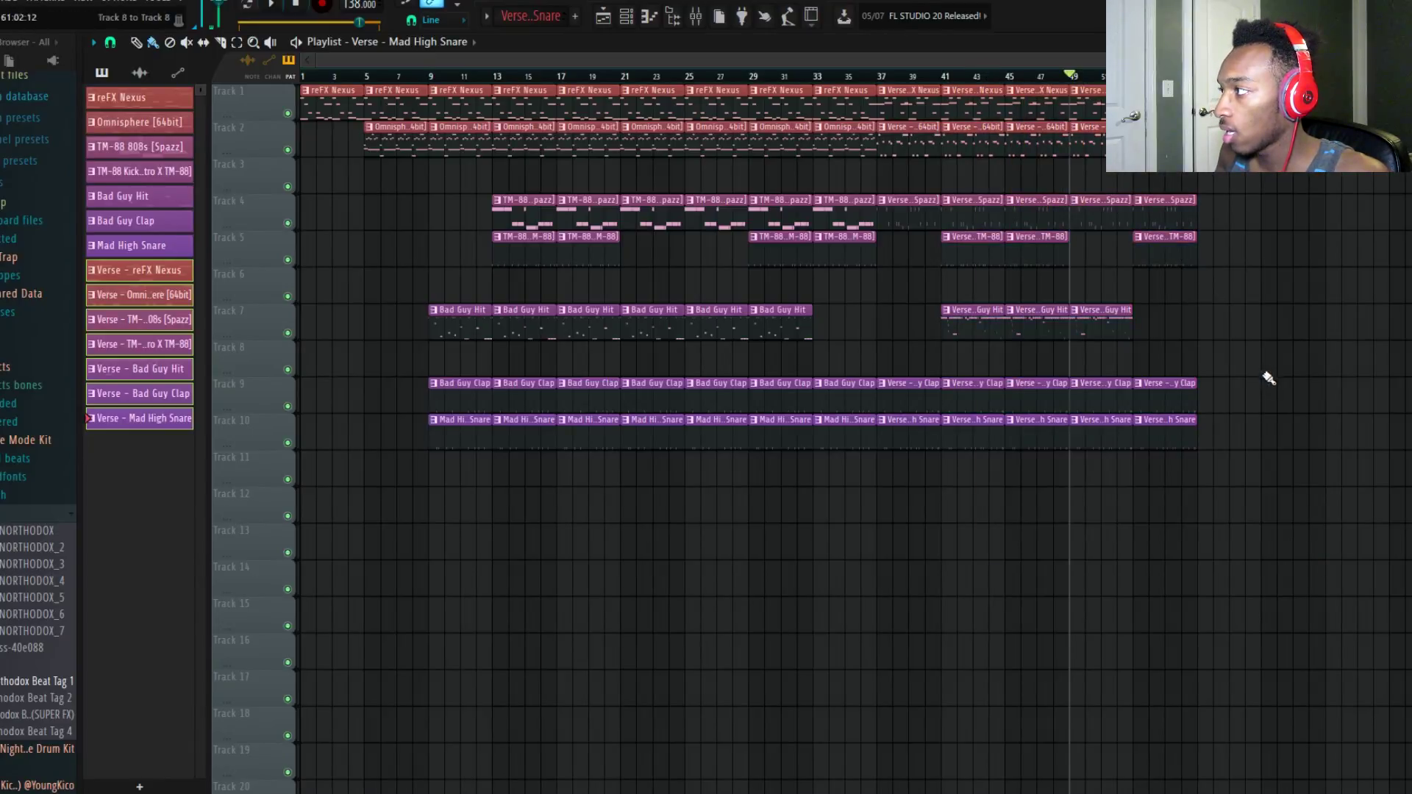
drag(1343, 491, 962, 106)
click(959, 440)
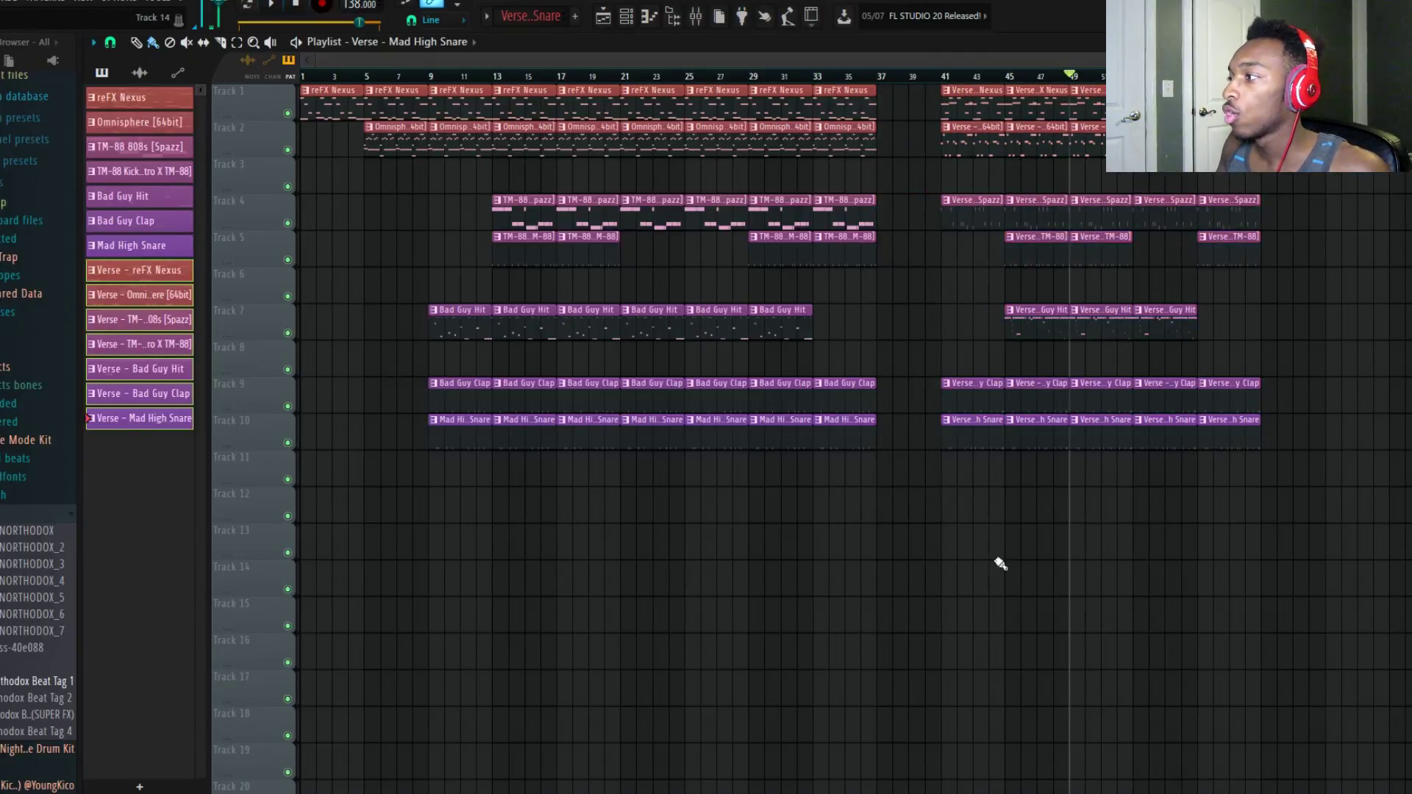
Step: Highlight each four-bar block of Verse clips from bar 41 to bar 60 in turn to review how the blocks vary
click(948, 79)
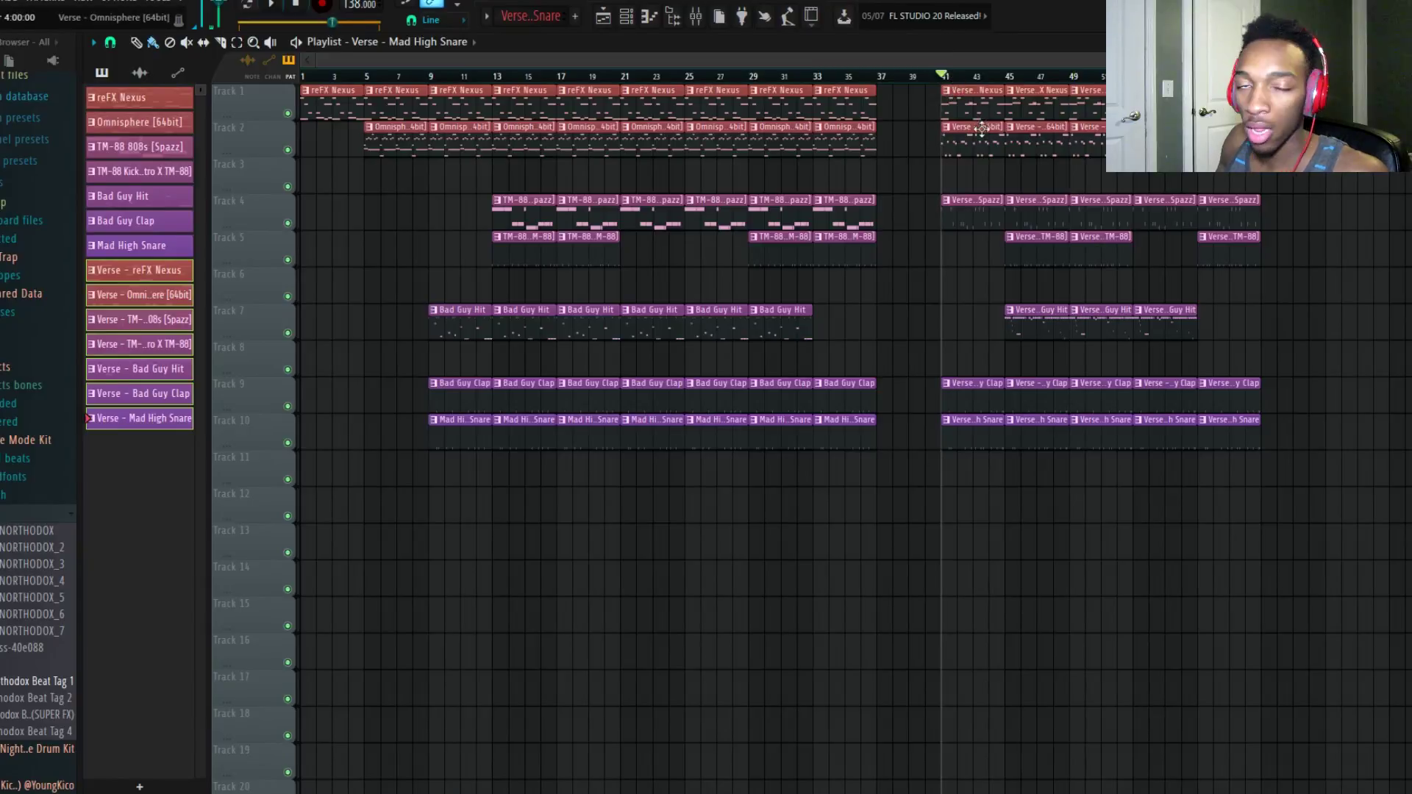
drag(951, 104, 1005, 501)
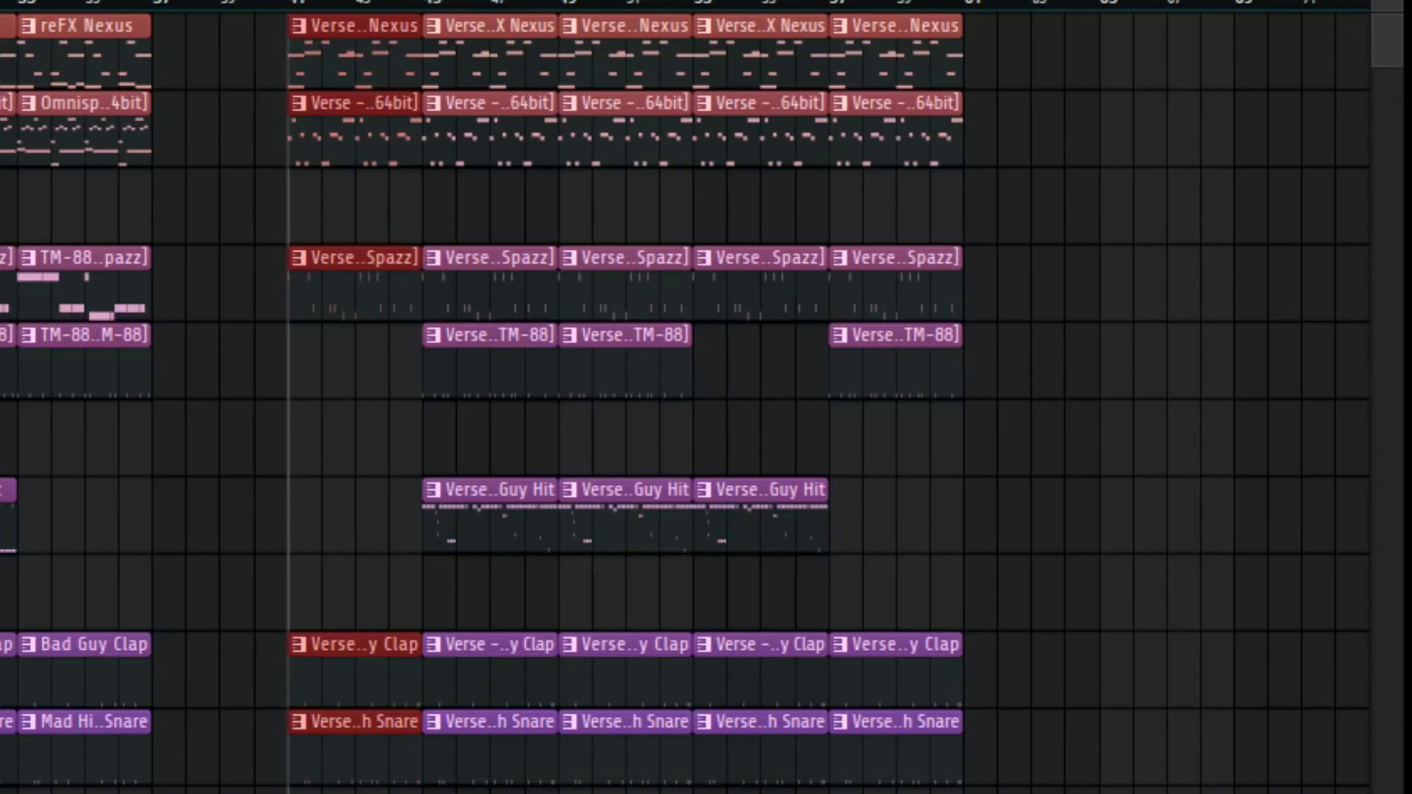
drag(290, 791, 410, 14)
drag(458, 790, 503, 15)
drag(634, 790, 647, 55)
drag(806, 791, 706, 14)
drag(865, 791, 968, 14)
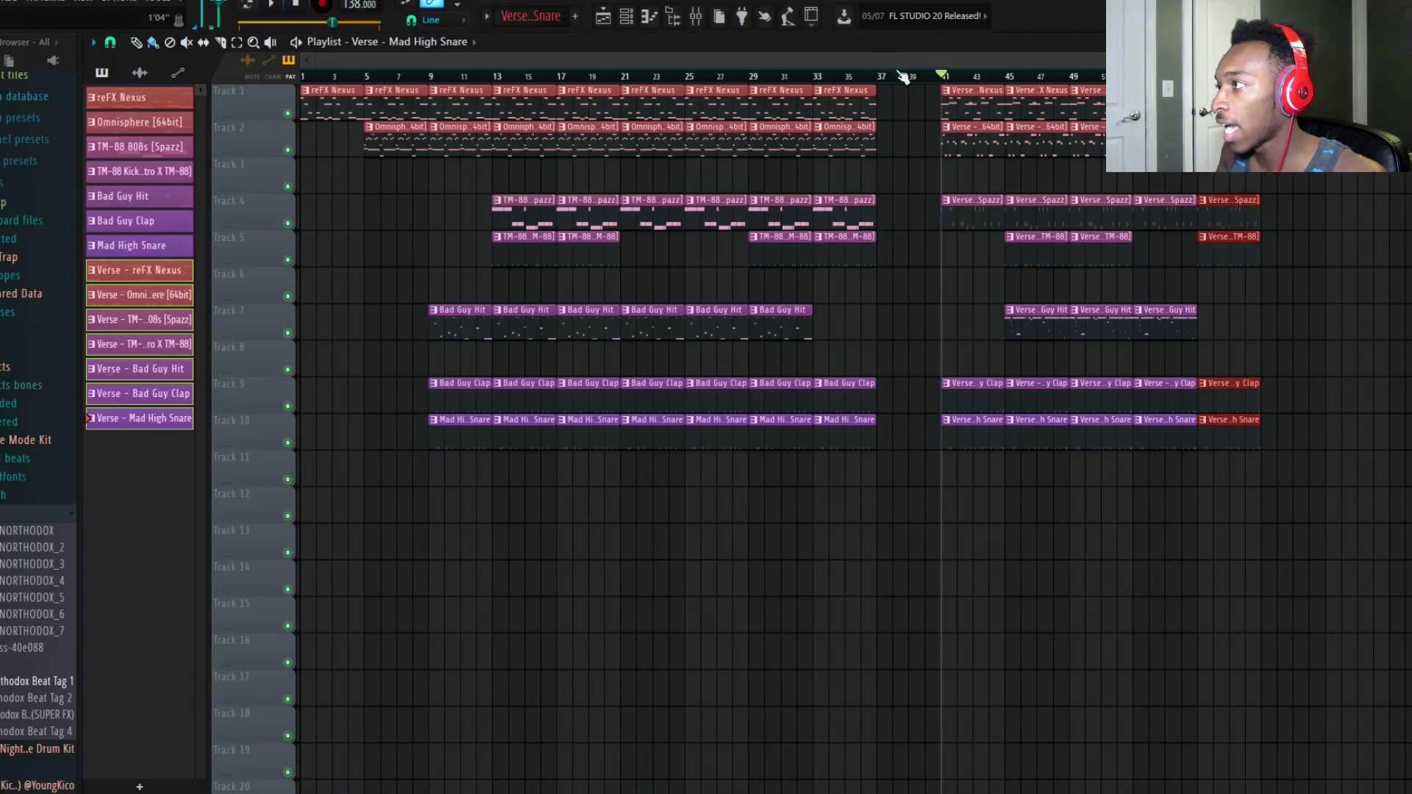
Step: Copy the Verse clips of bars 41 to 44 into bars 37 to 40, and save the project
drag(903, 78, 946, 463)
drag(946, 561, 852, 78)
ctrl+click(871, 77)
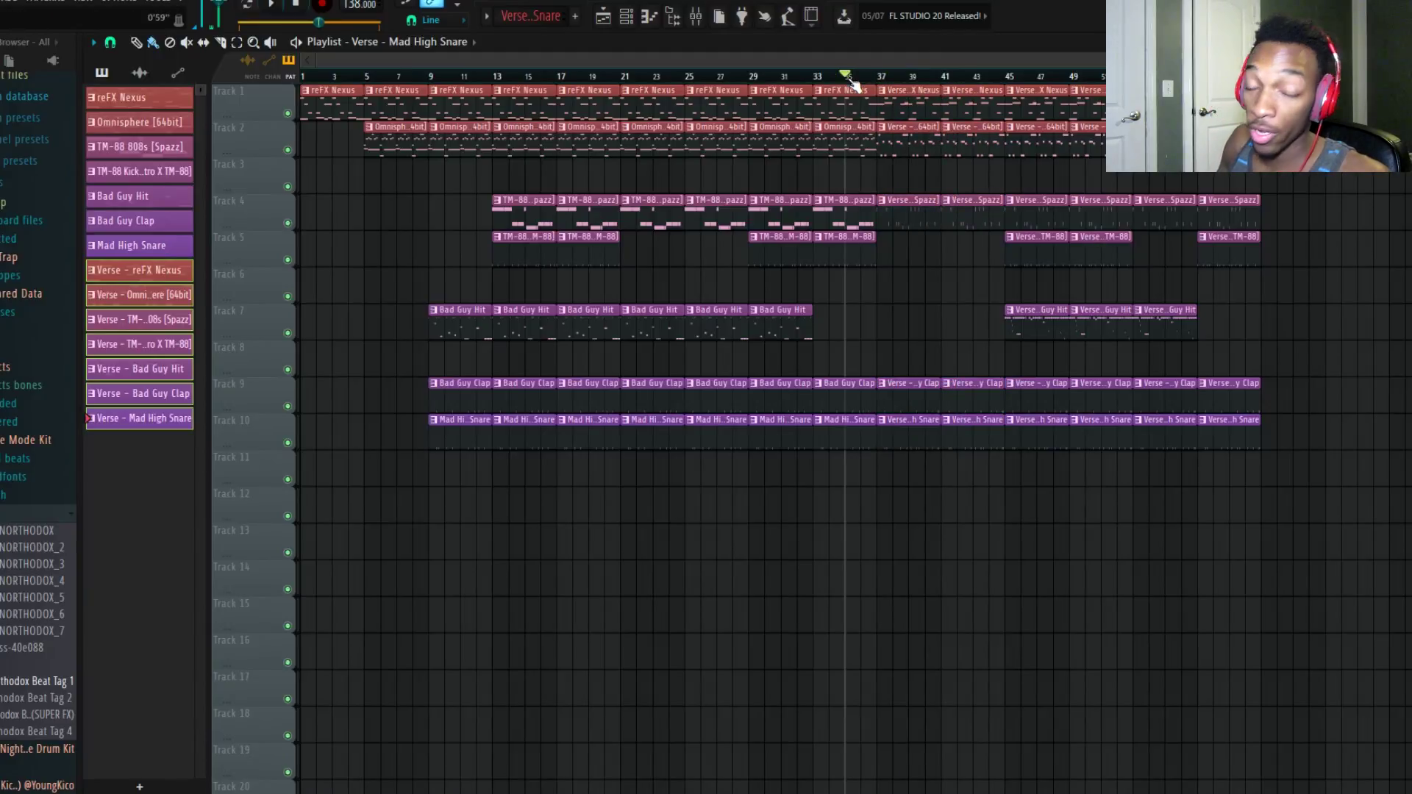
key(ctrl+s)
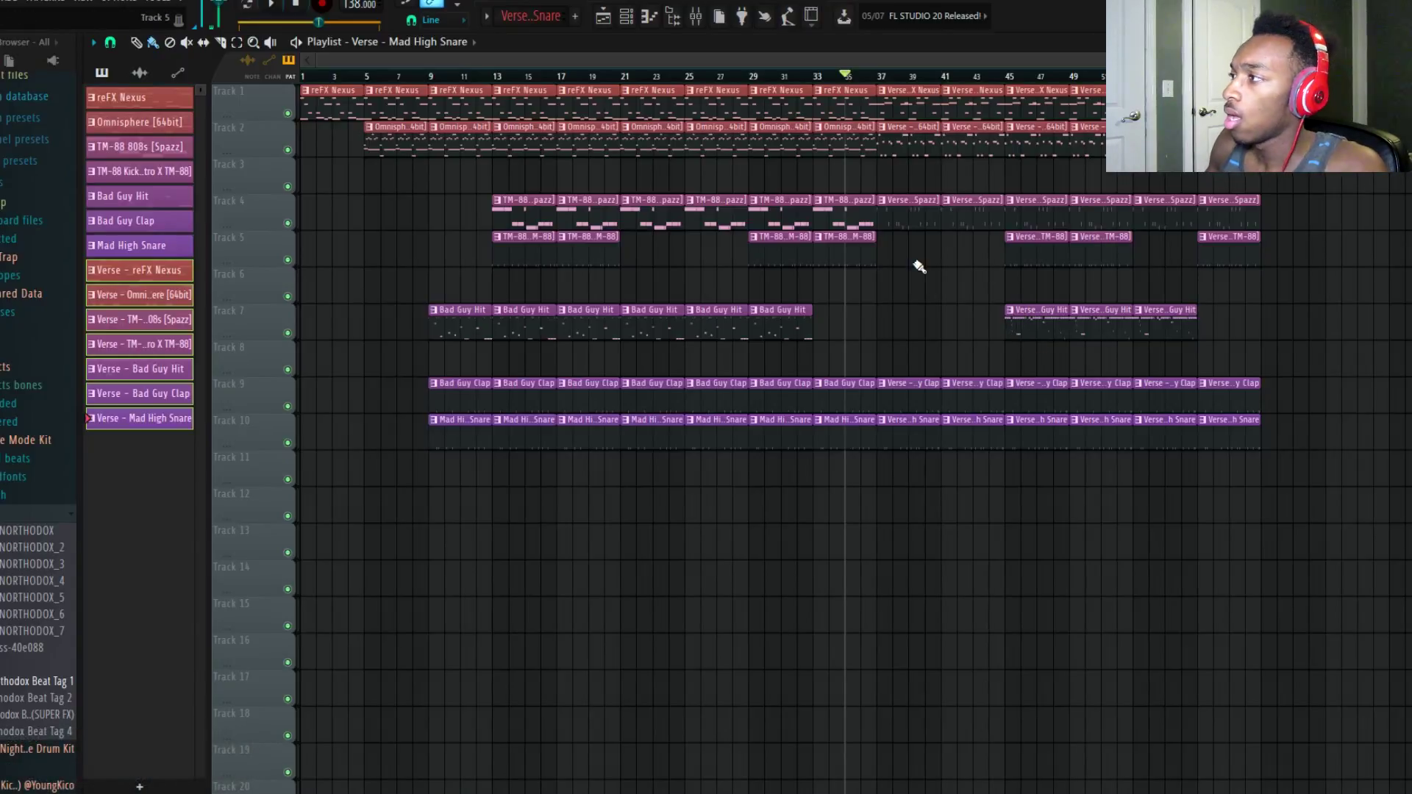
Step: Replace the Verse - TM-88 808s clip of bars 37 to 40 with Verse - Bad Guy Hit, adding another Bad Guy Hit at bars 41 to 44
click(1017, 332)
drag(919, 331, 903, 331)
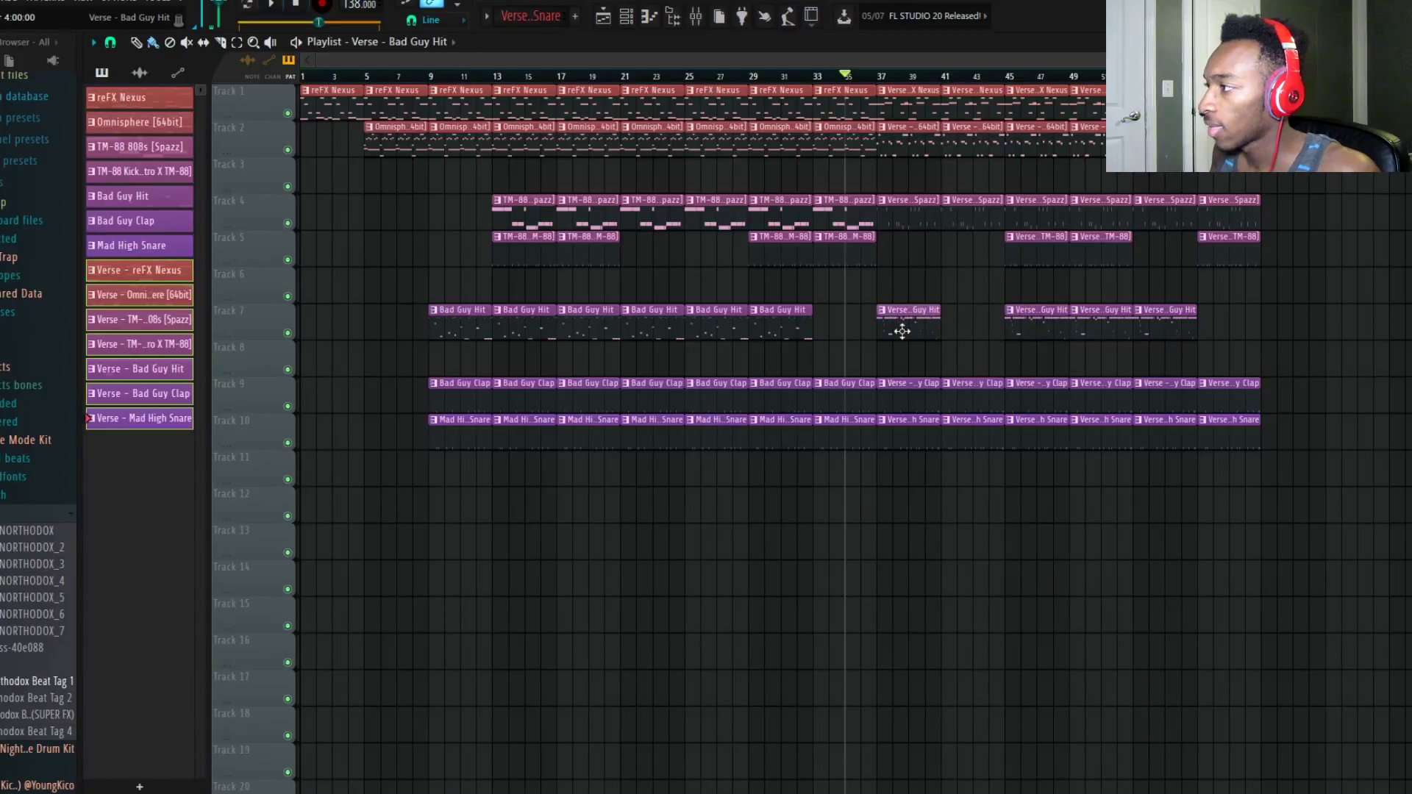
right_click(915, 214)
click(953, 327)
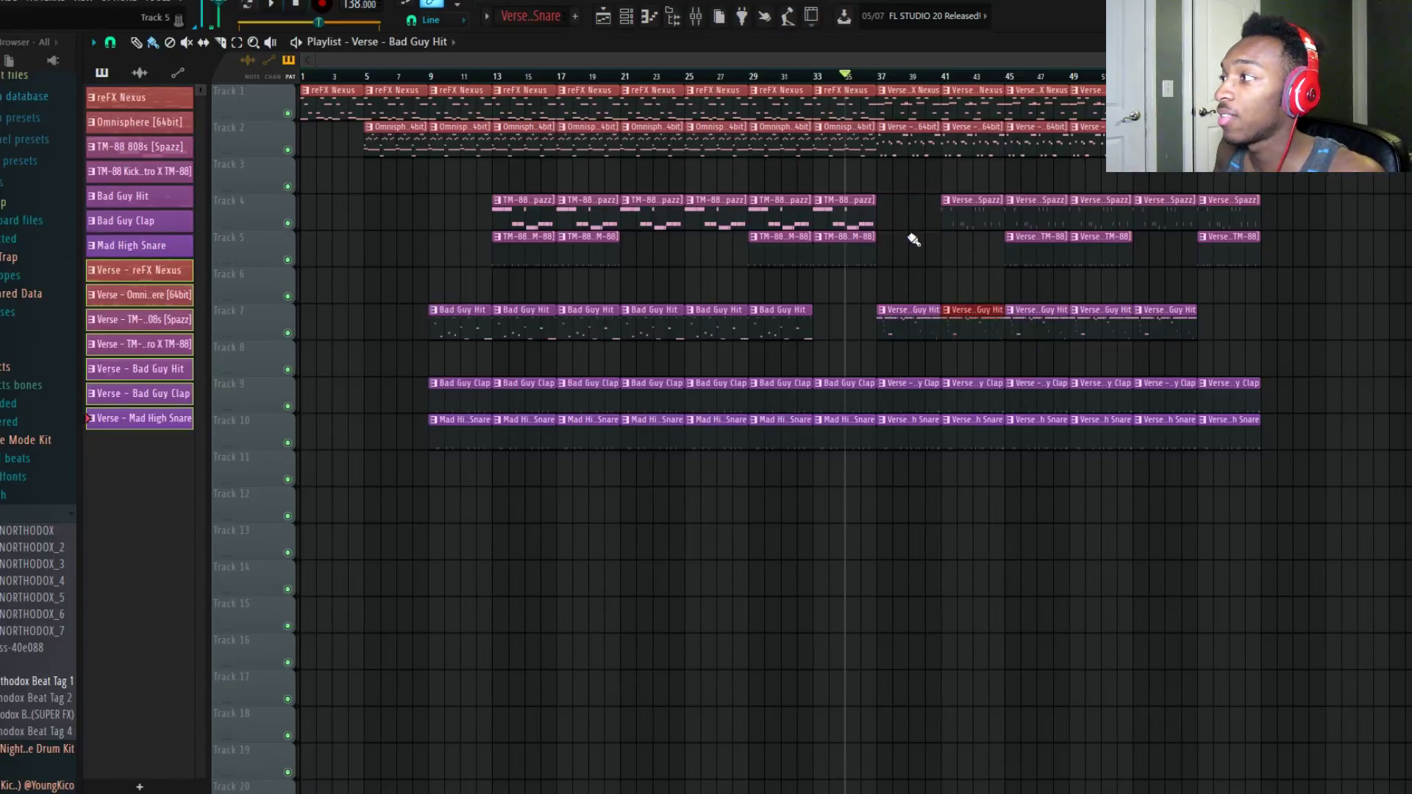
key(ctrl+s)
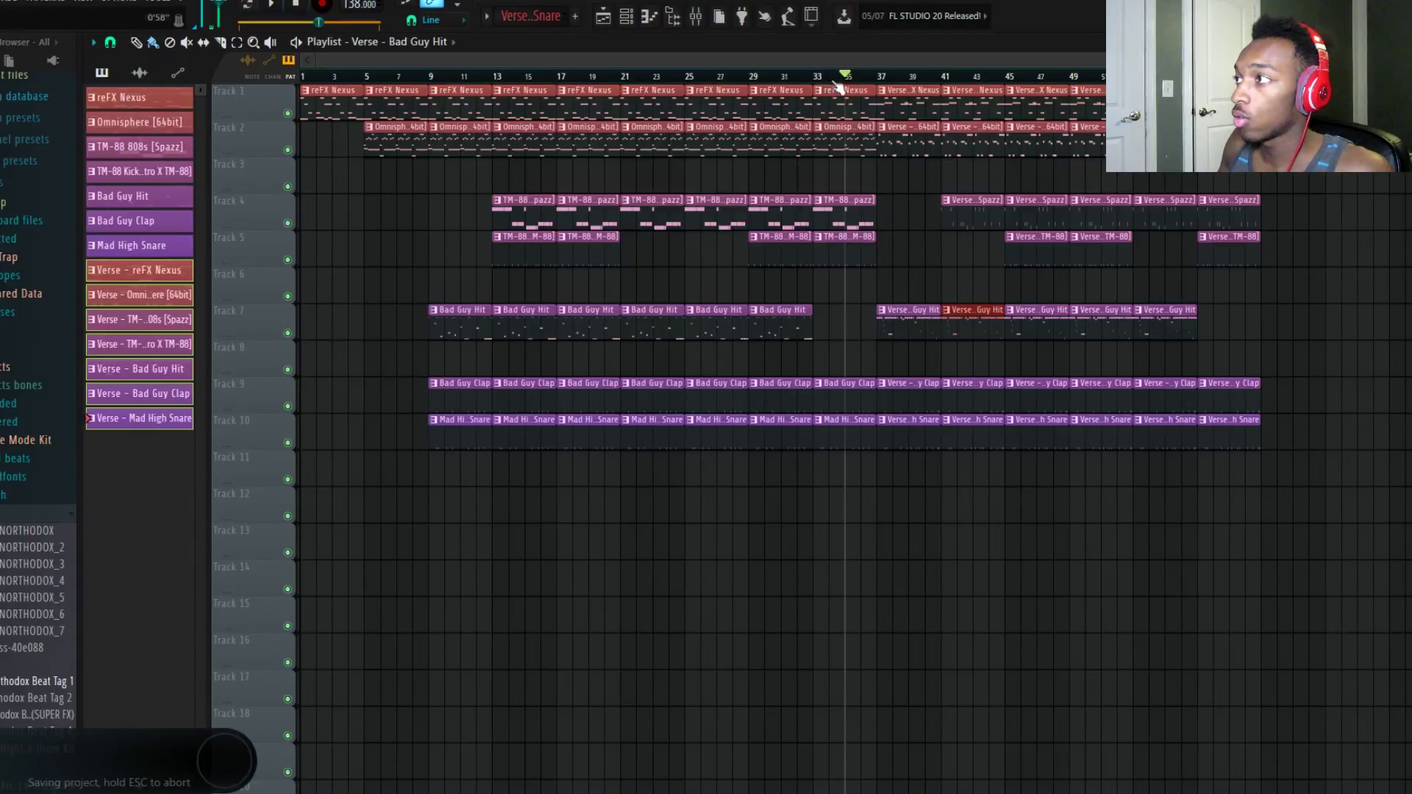
Step: Play the arrangement from bar 35 through the Verse section, raise the Insert 2 volume slightly in the mixer, and save the project
key(space)
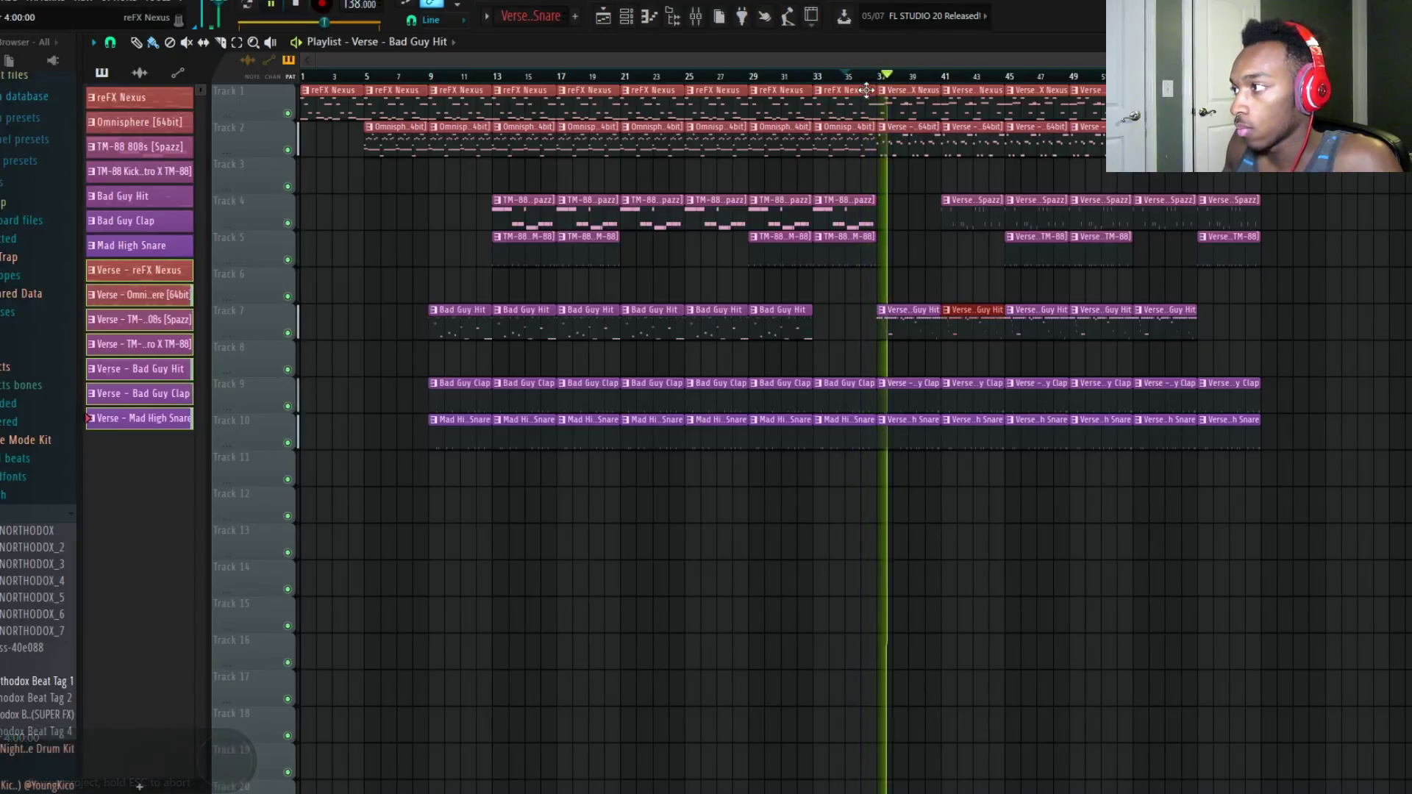
key(ctrl+s)
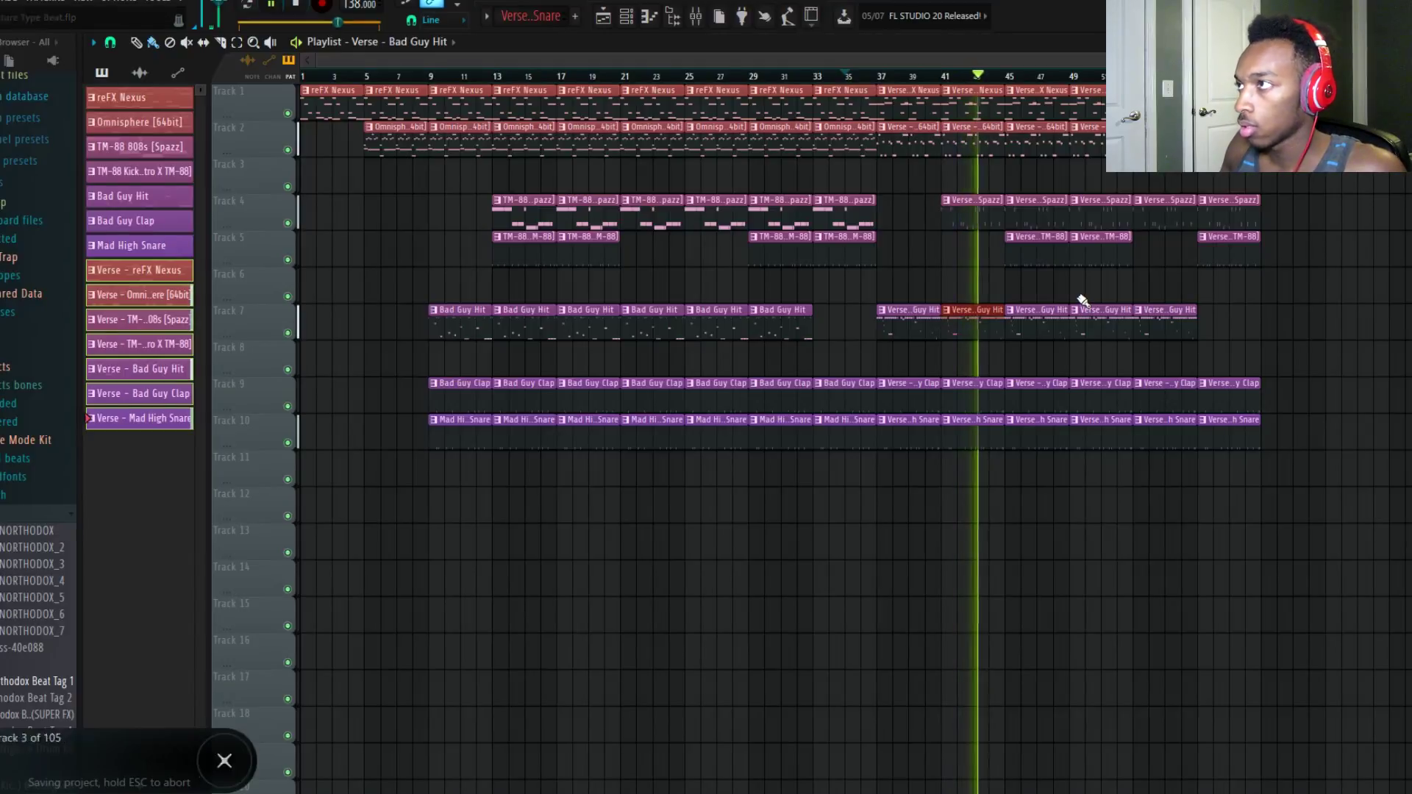
click(696, 15)
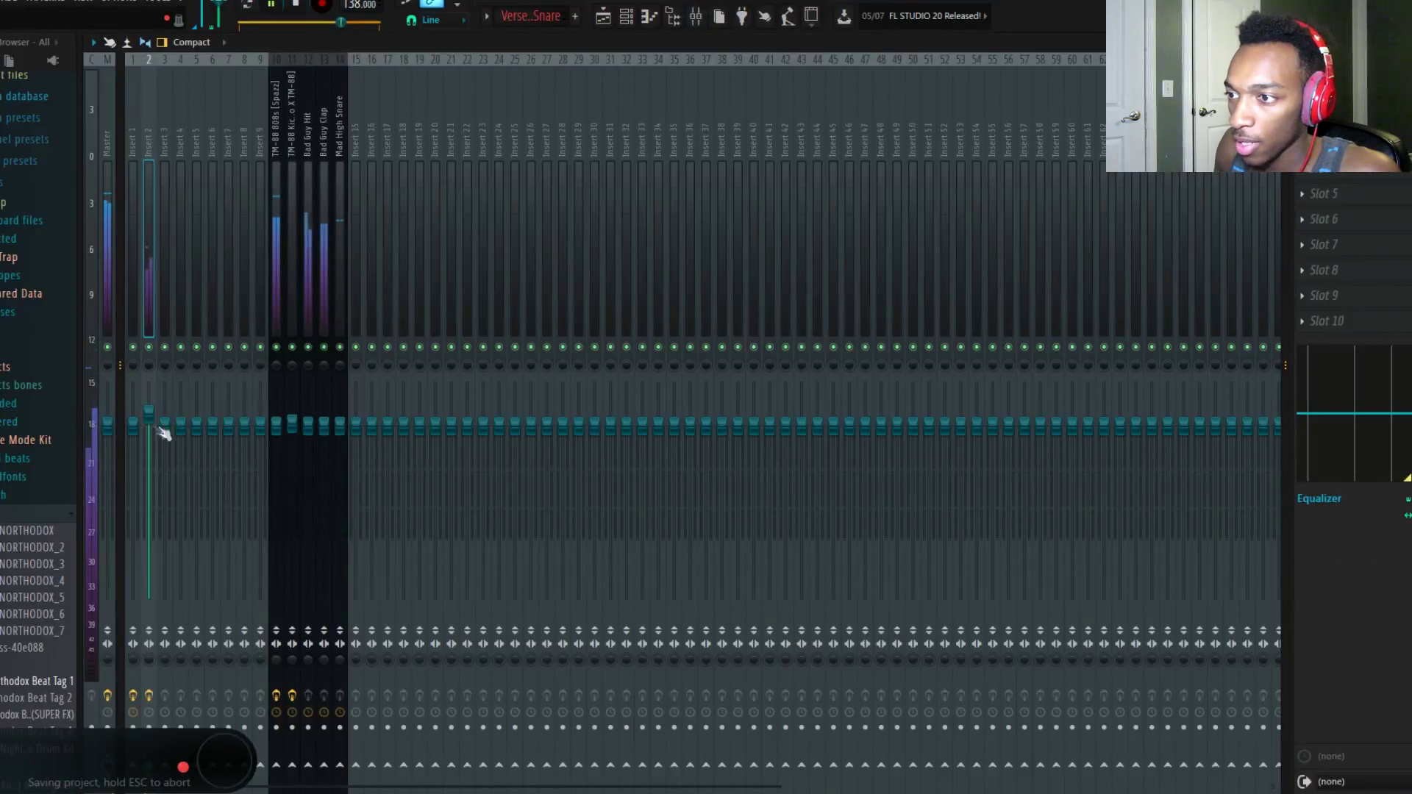
click(603, 15)
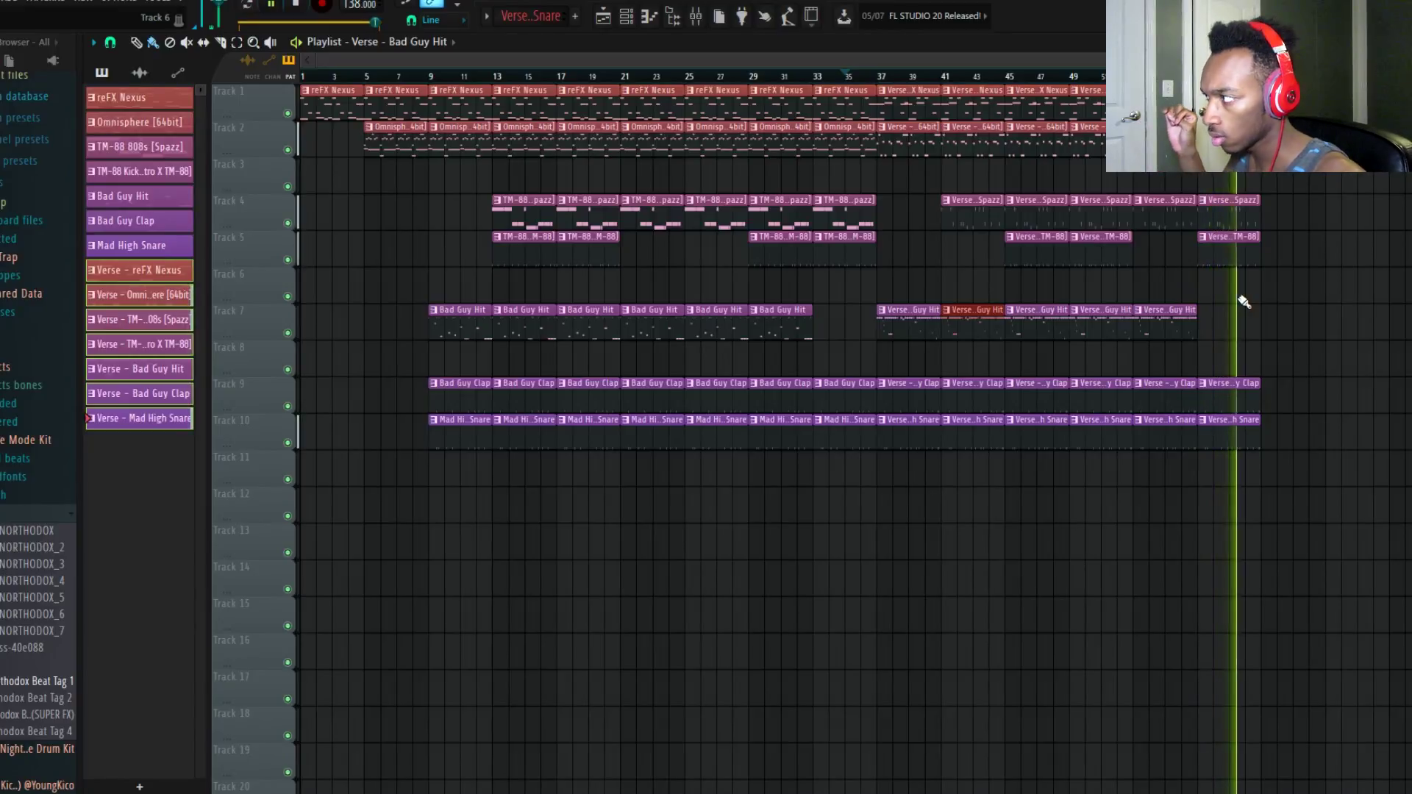
key(space)
key(ctrl+s)
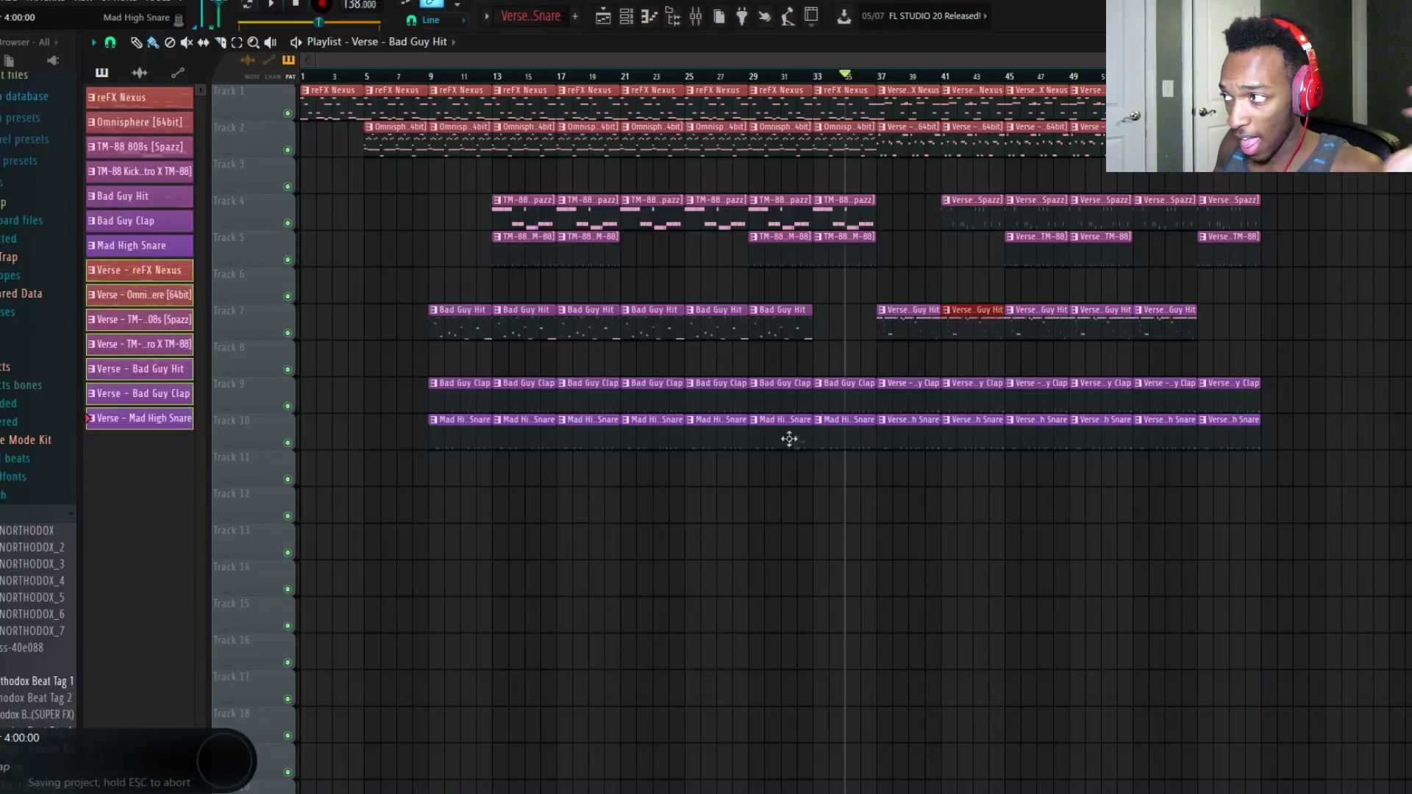
Step: Copy all the clips of bars 13 to 36 into bars 61 to 84 after the Verse section
drag(843, 500, 519, 37)
drag(517, 101, 1286, 107)
key(ctrl+d)
Step: Highlight the clips of bars 13 to 36 block by block and the copied section from bar 61 to review their variations
drag(515, 85, 850, 506)
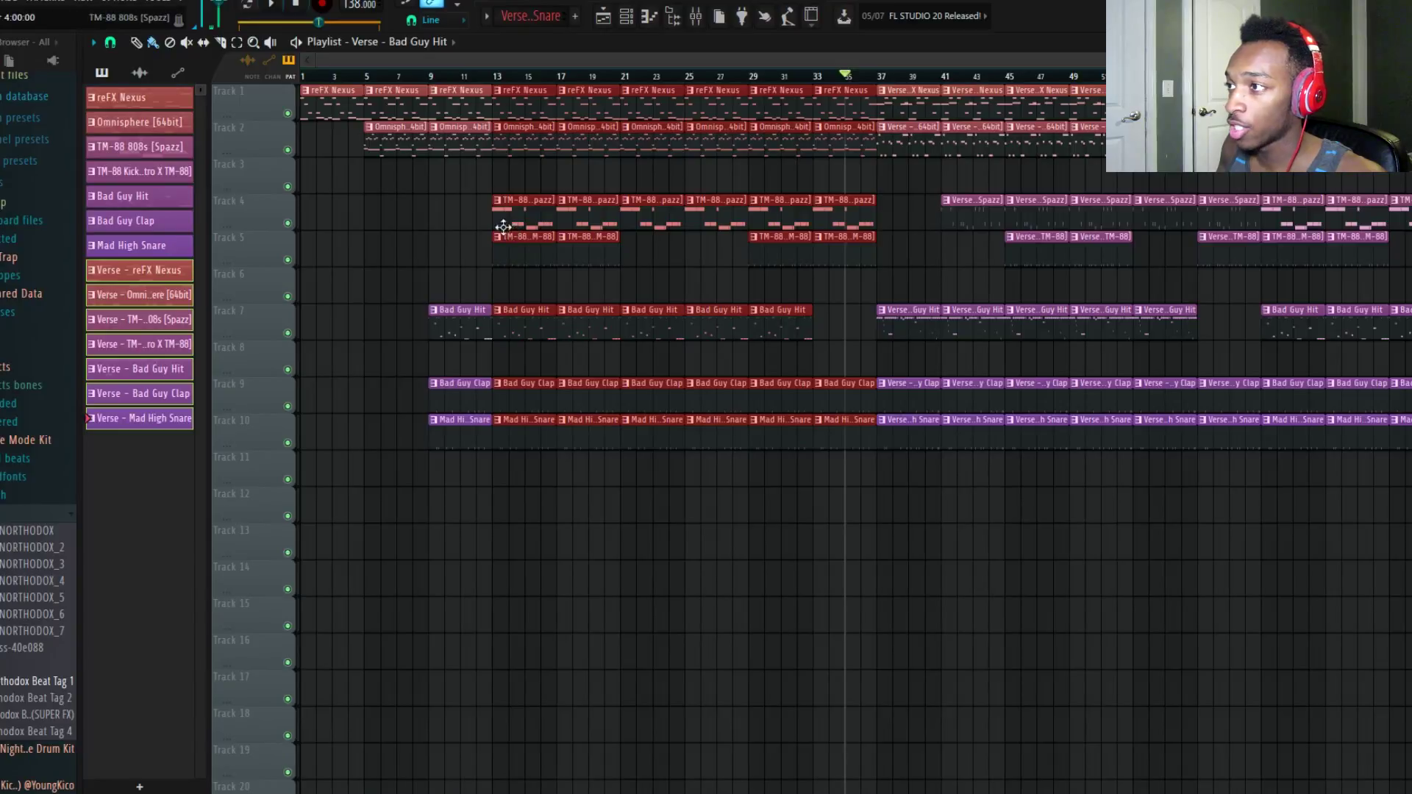
drag(522, 519, 495, 79)
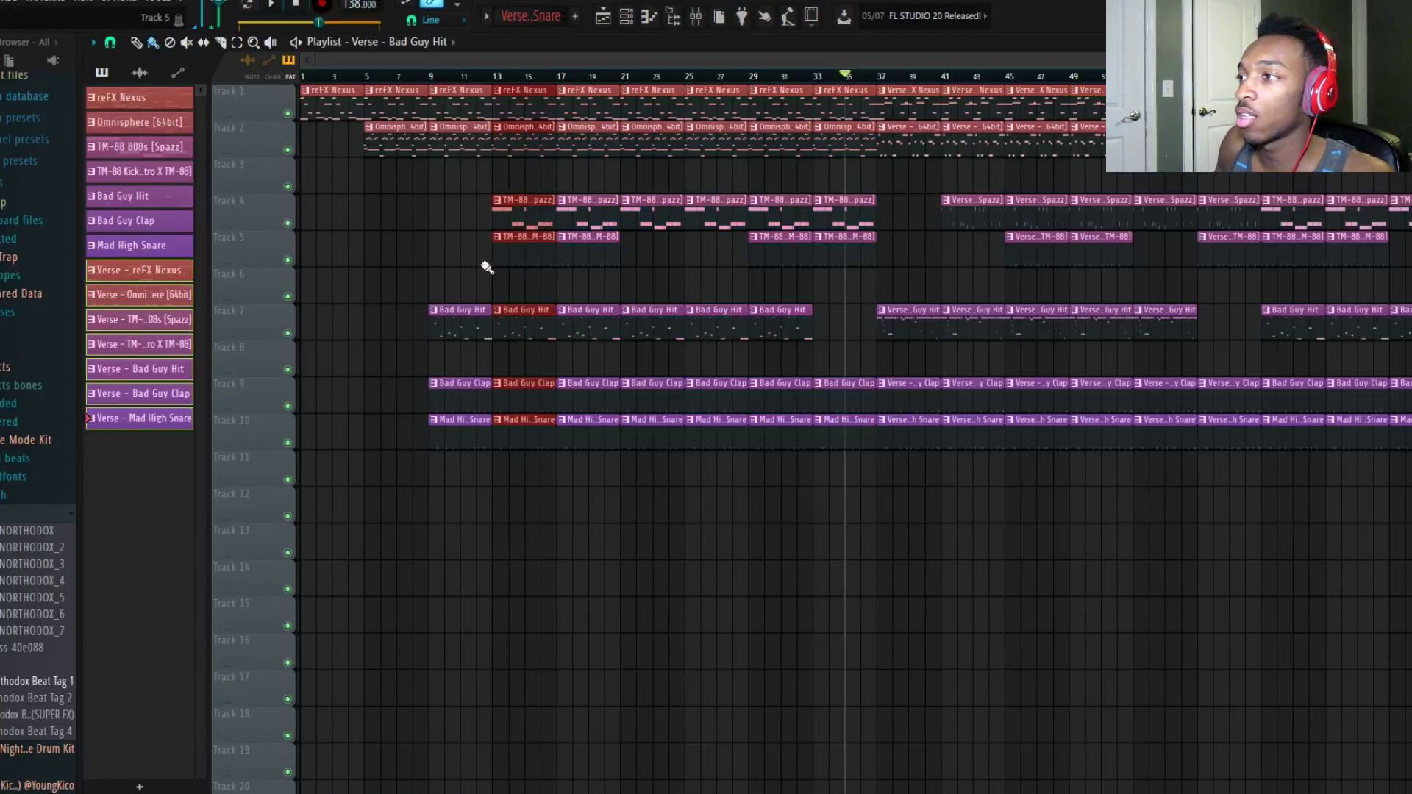
drag(587, 485, 574, 4)
drag(658, 448, 624, 34)
drag(718, 440, 691, 44)
drag(813, 508, 824, 44)
scroll(1177, 430, down, 2)
drag(1332, 511, 1020, 89)
ctrl+click(1317, 501)
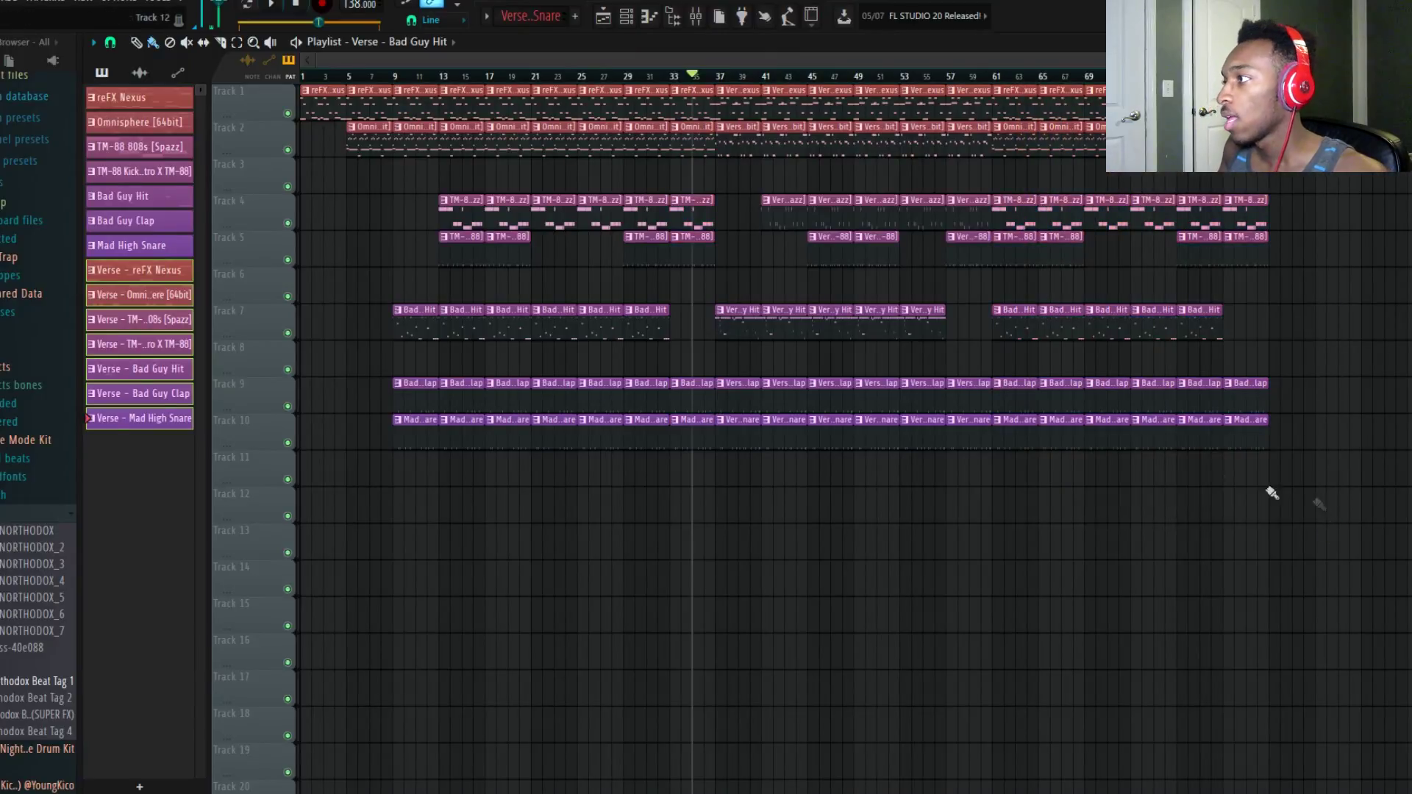
Step: Save the project and play from bar 59 to check the transition out of the Verse section
click(971, 78)
key(ctrl+s)
key(space)
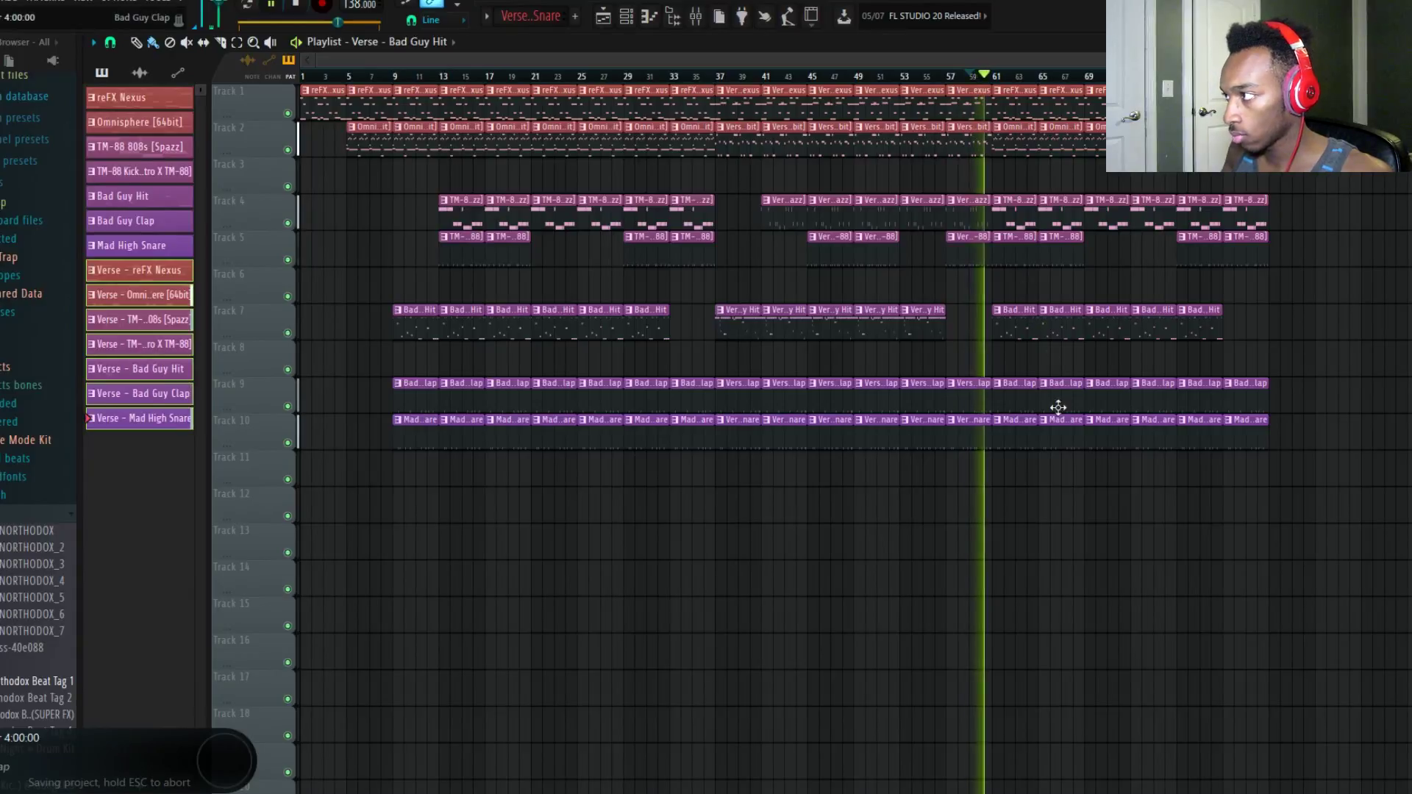
click(301, 6)
Step: Delete the reFX Nexus clips from bars 61 to 68, and save the project
scroll(974, 108, up, 3)
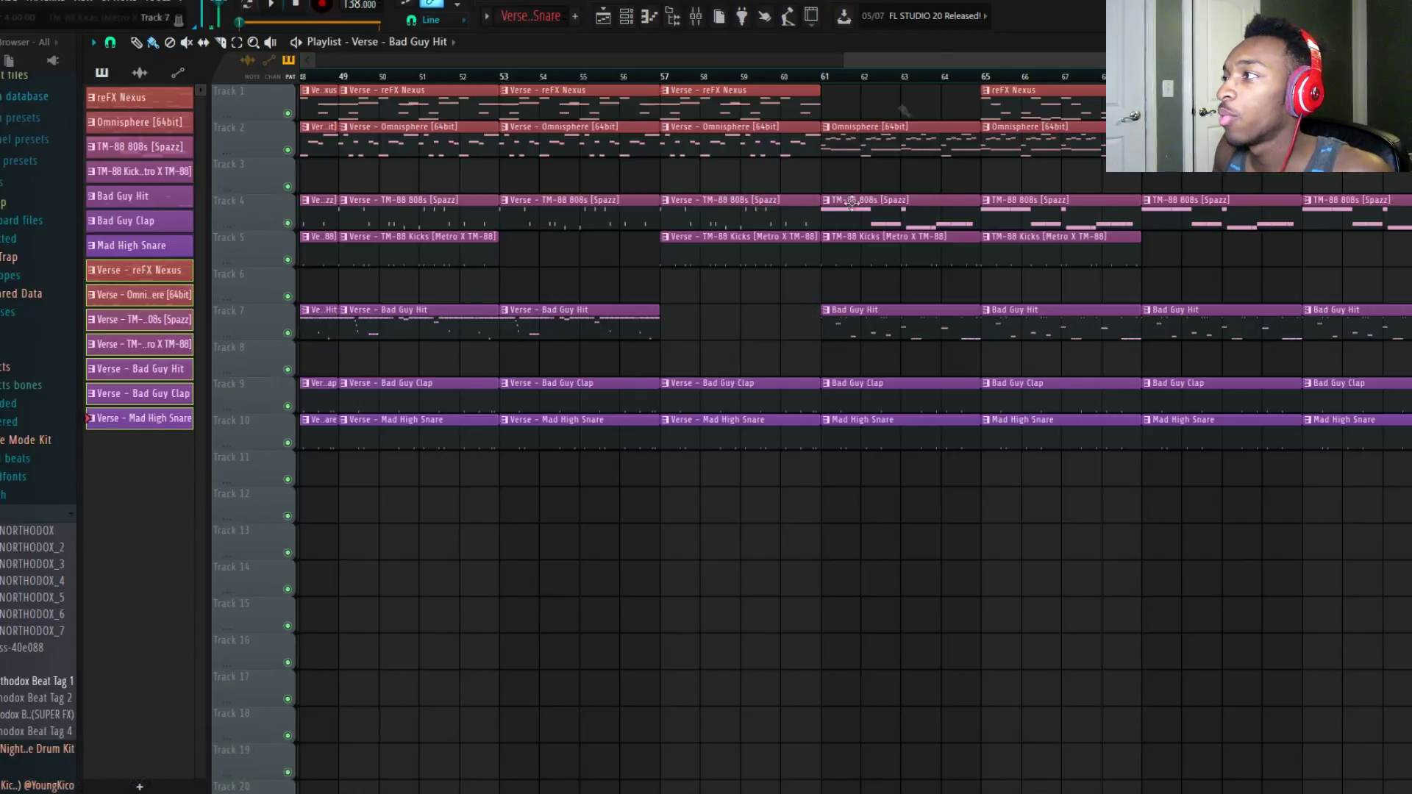
scroll(782, 254, down, 5)
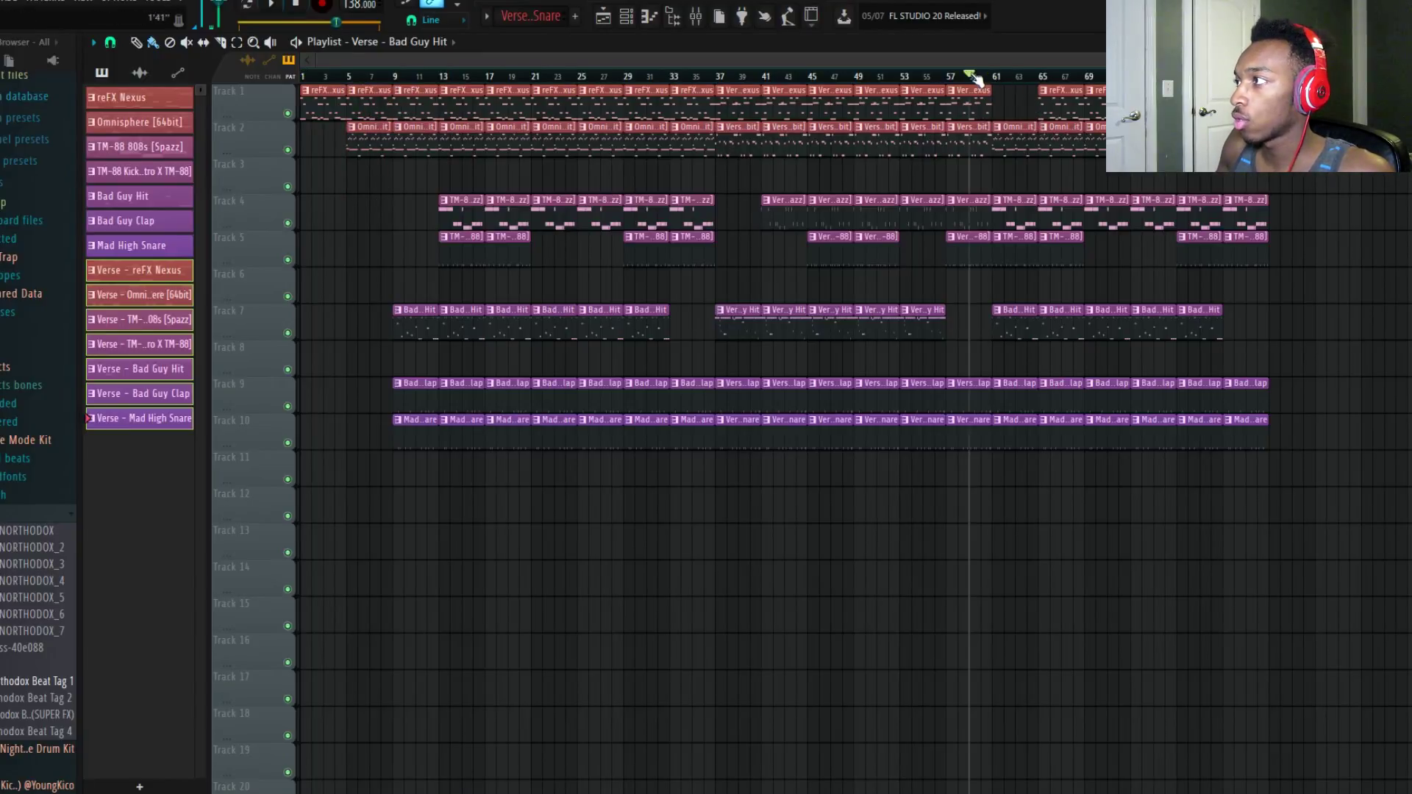
key(ctrl+s)
scroll(983, 110, up, 3)
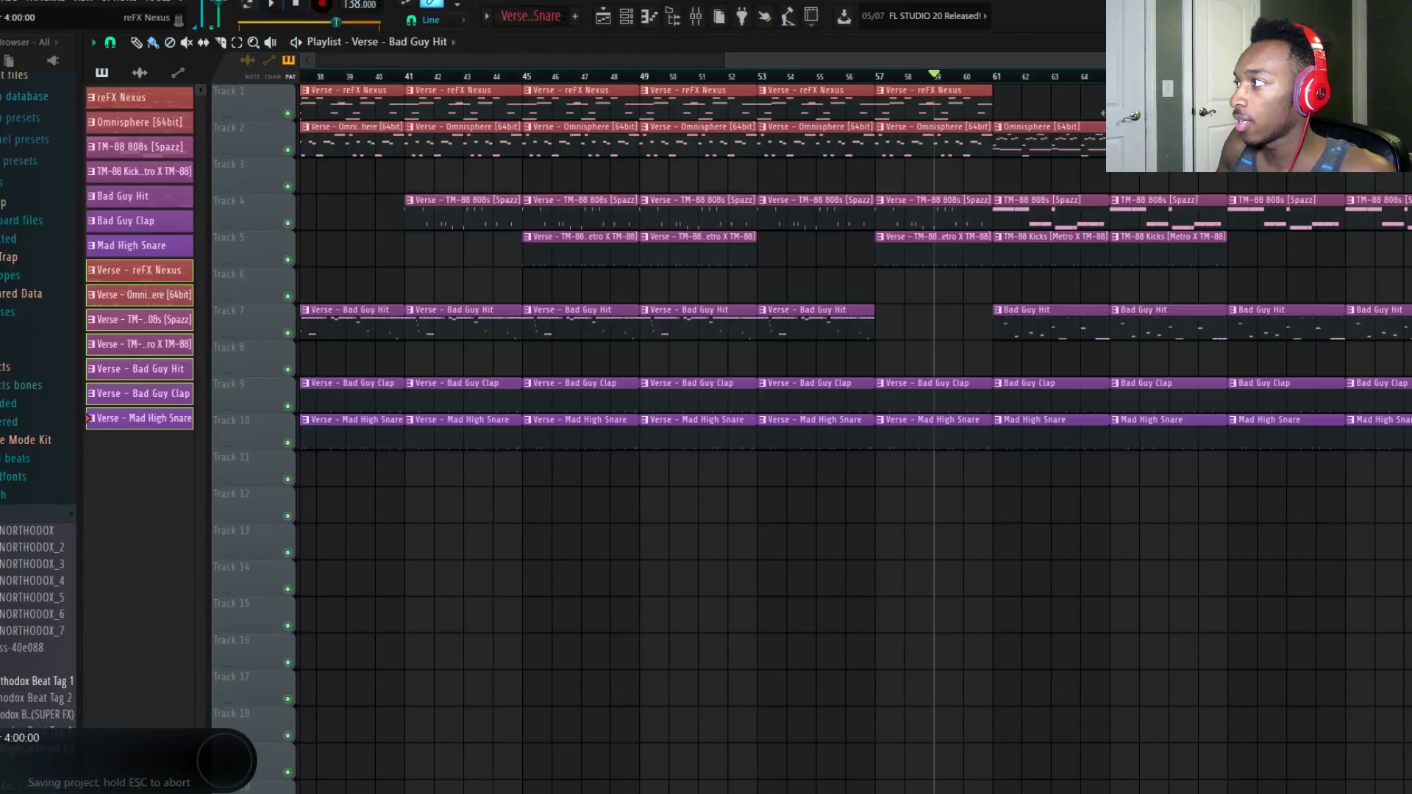
scroll(1053, 118, down, 4)
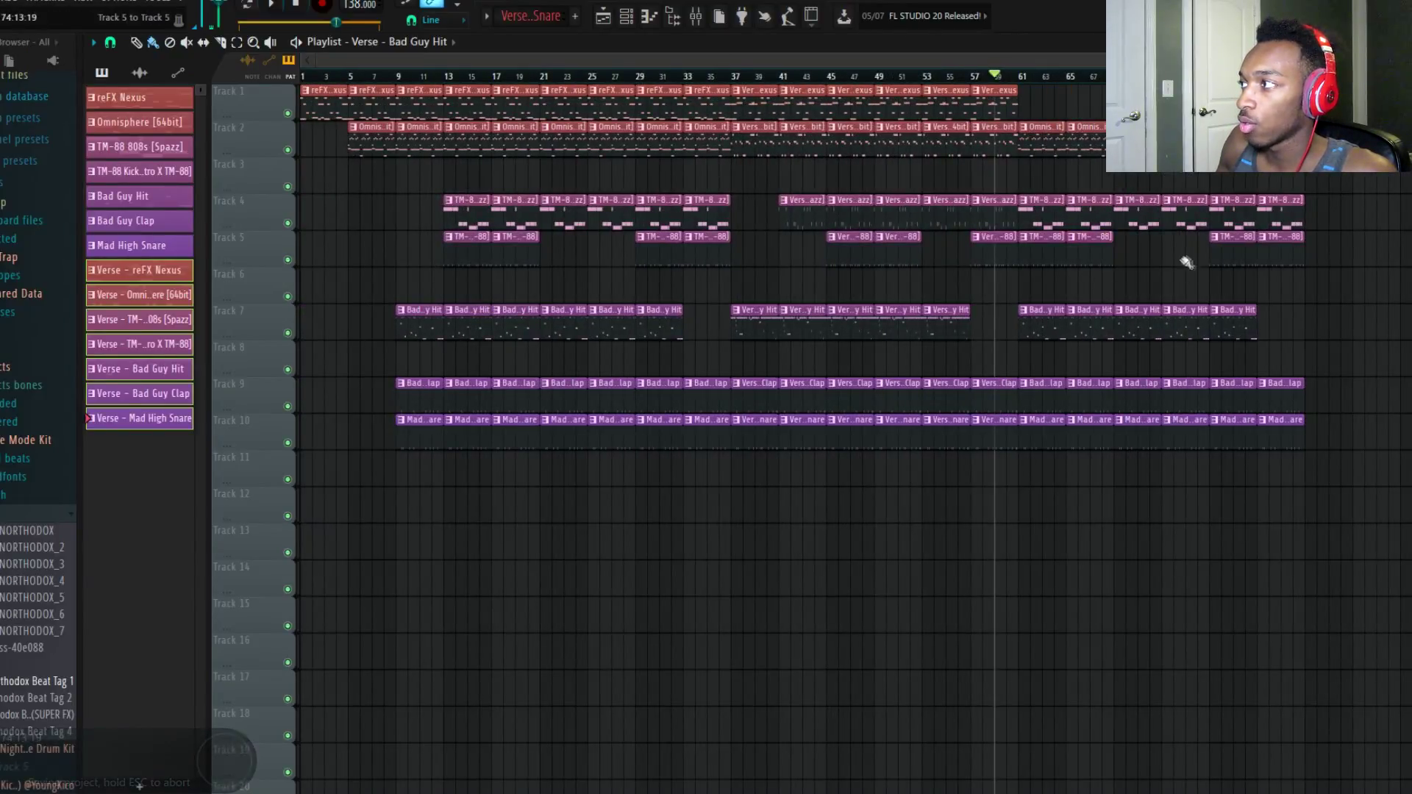
Step: Play from bar 59 to check the entry without reFX Nexus, inspect the mixer levels, and save the project
key(space)
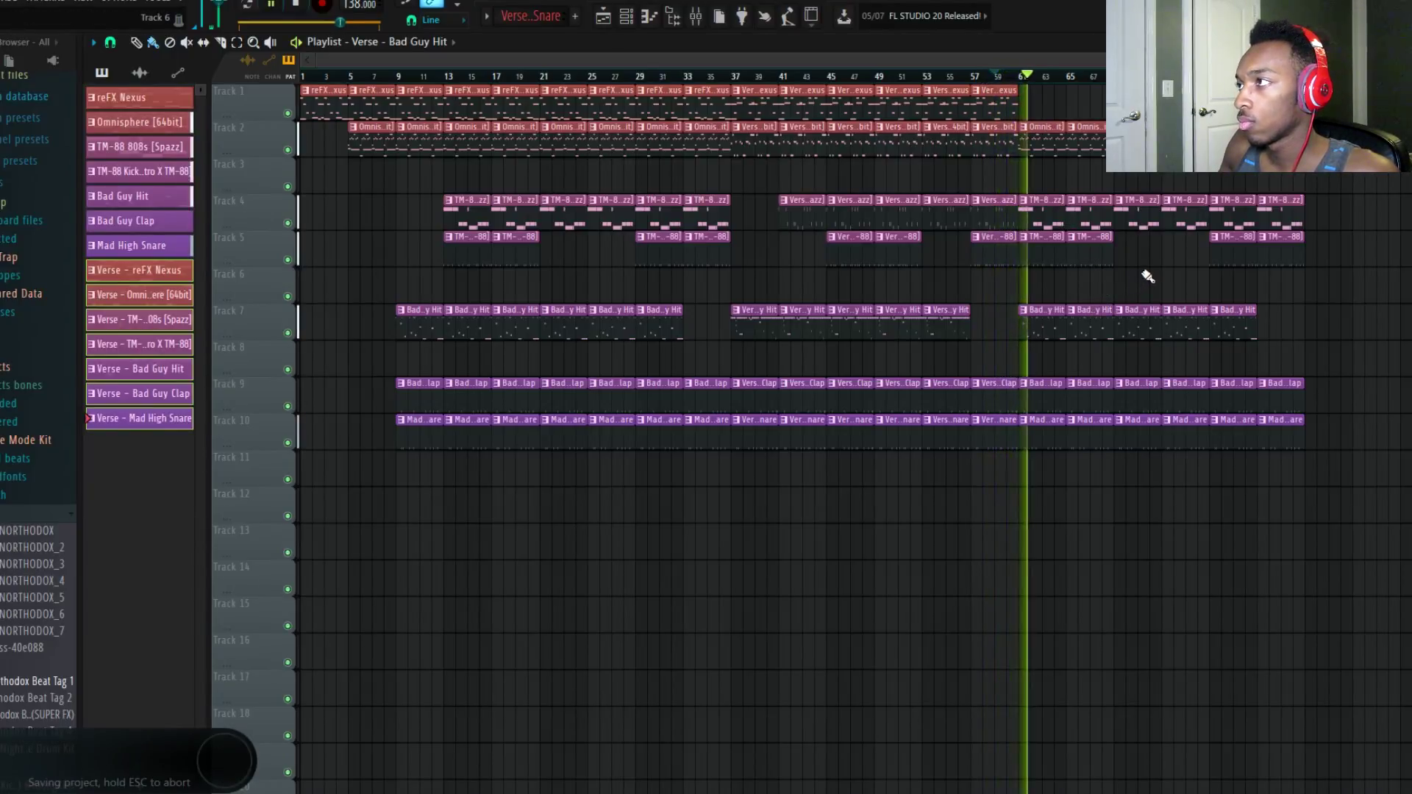
scroll(1172, 278, up, 3)
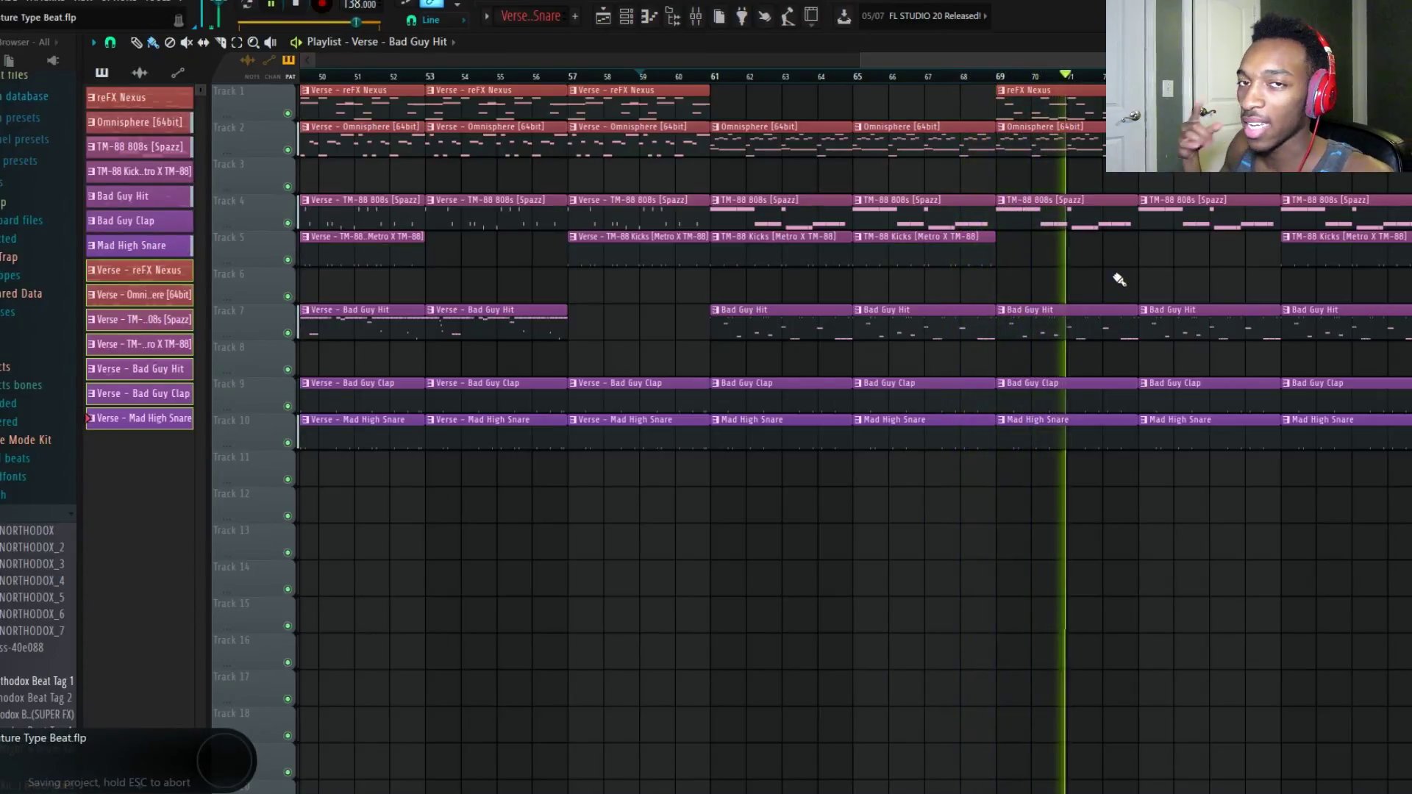
click(696, 15)
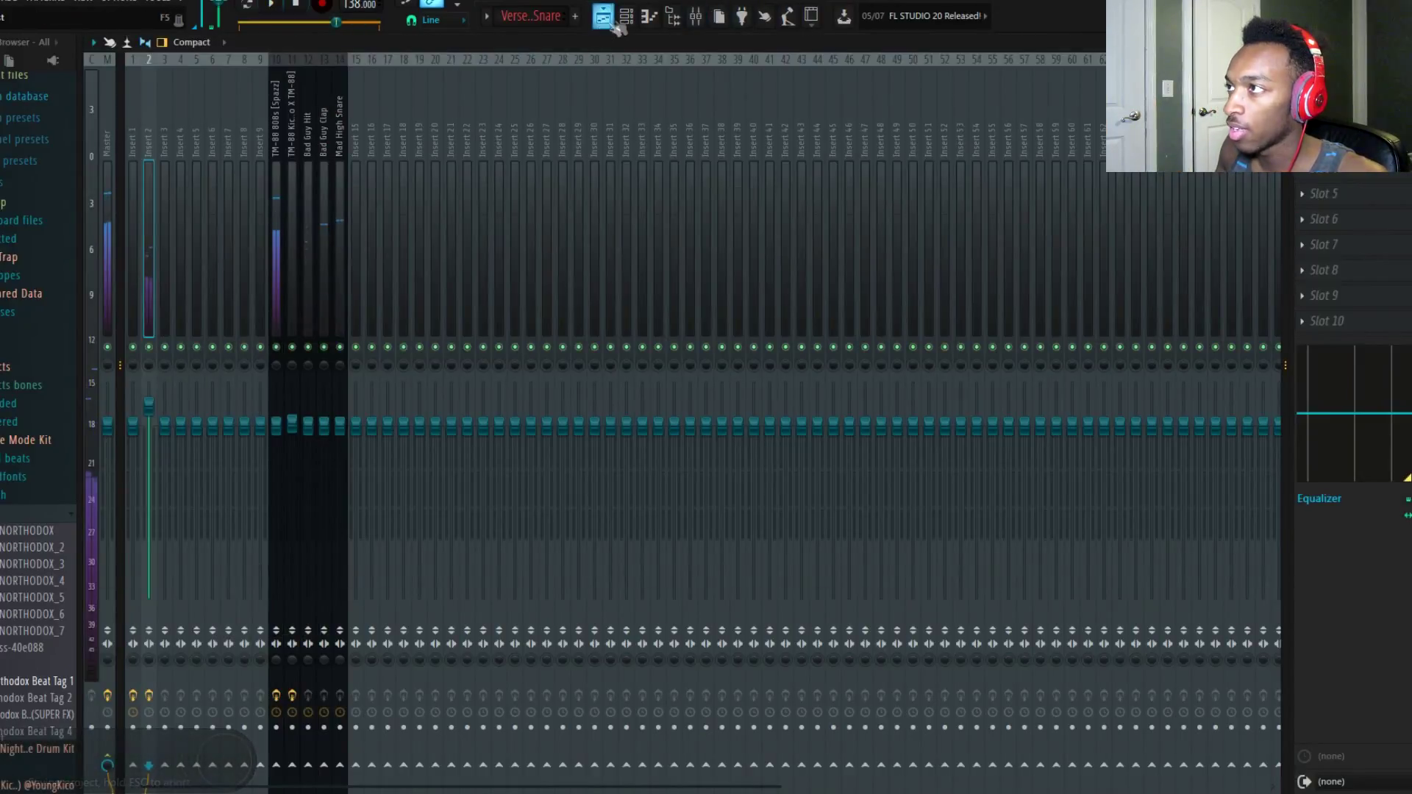
click(603, 20)
click(627, 19)
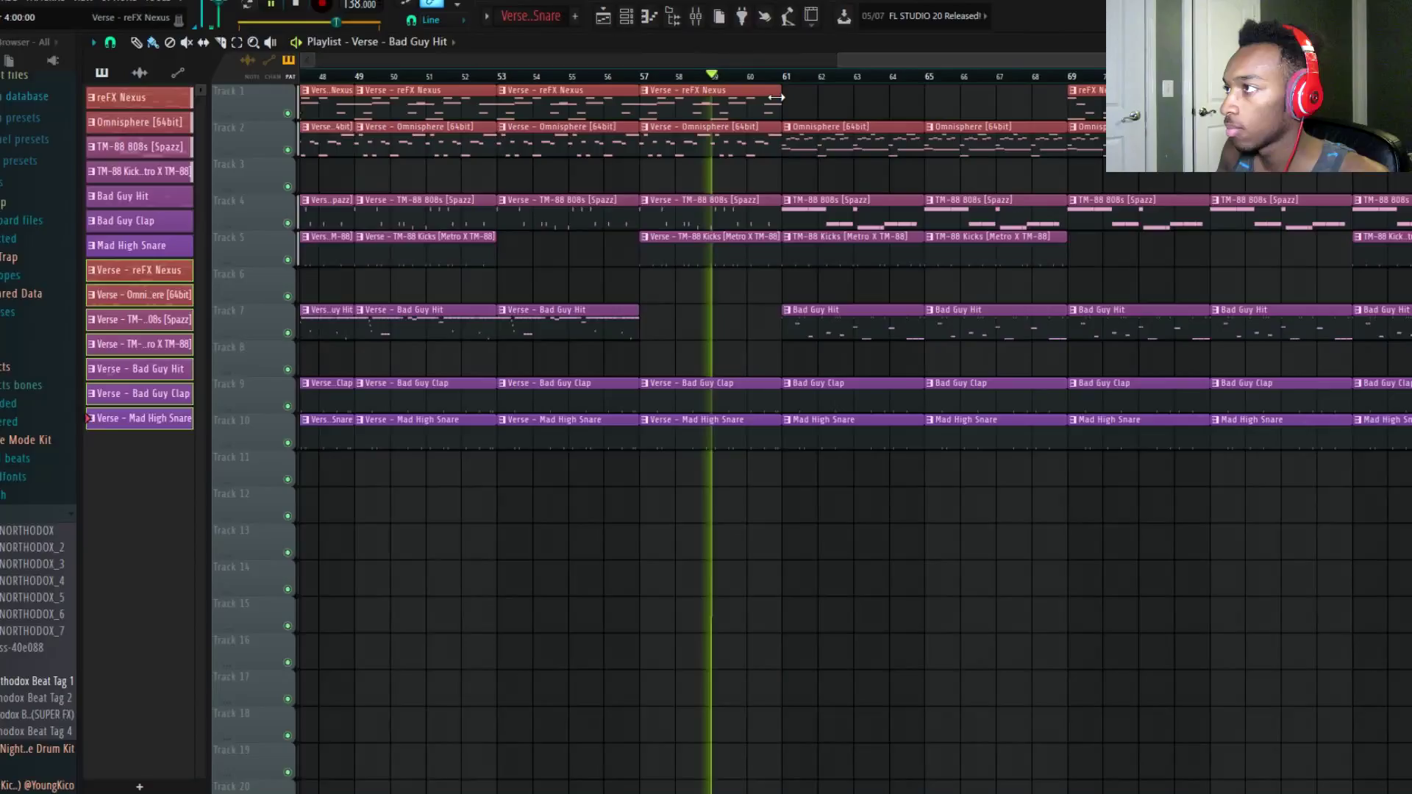
key(ctrl+s)
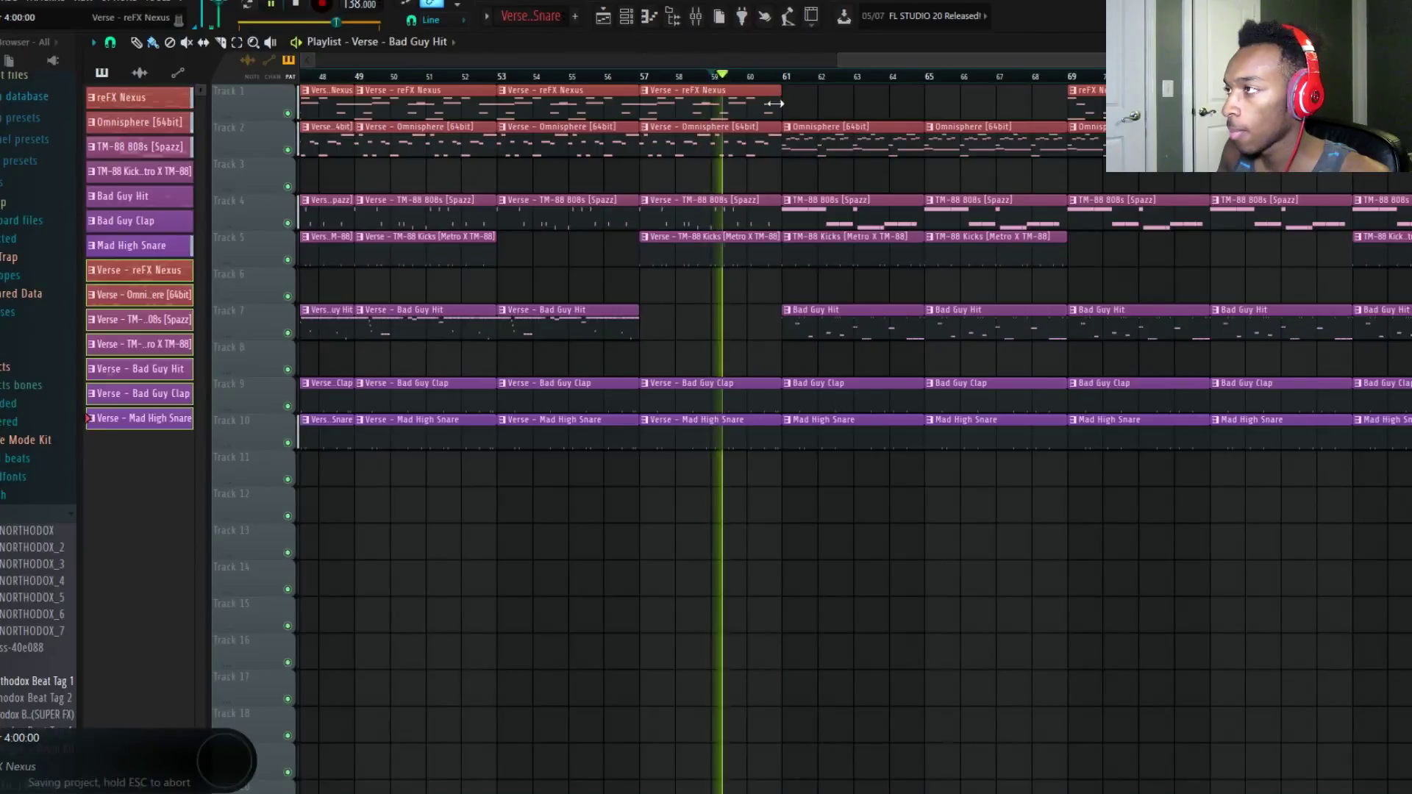
Step: Stop playback and delete all the Verse - reFX Nexus clips from bars 37 to 60
scroll(628, 152, down, 5)
key(space)
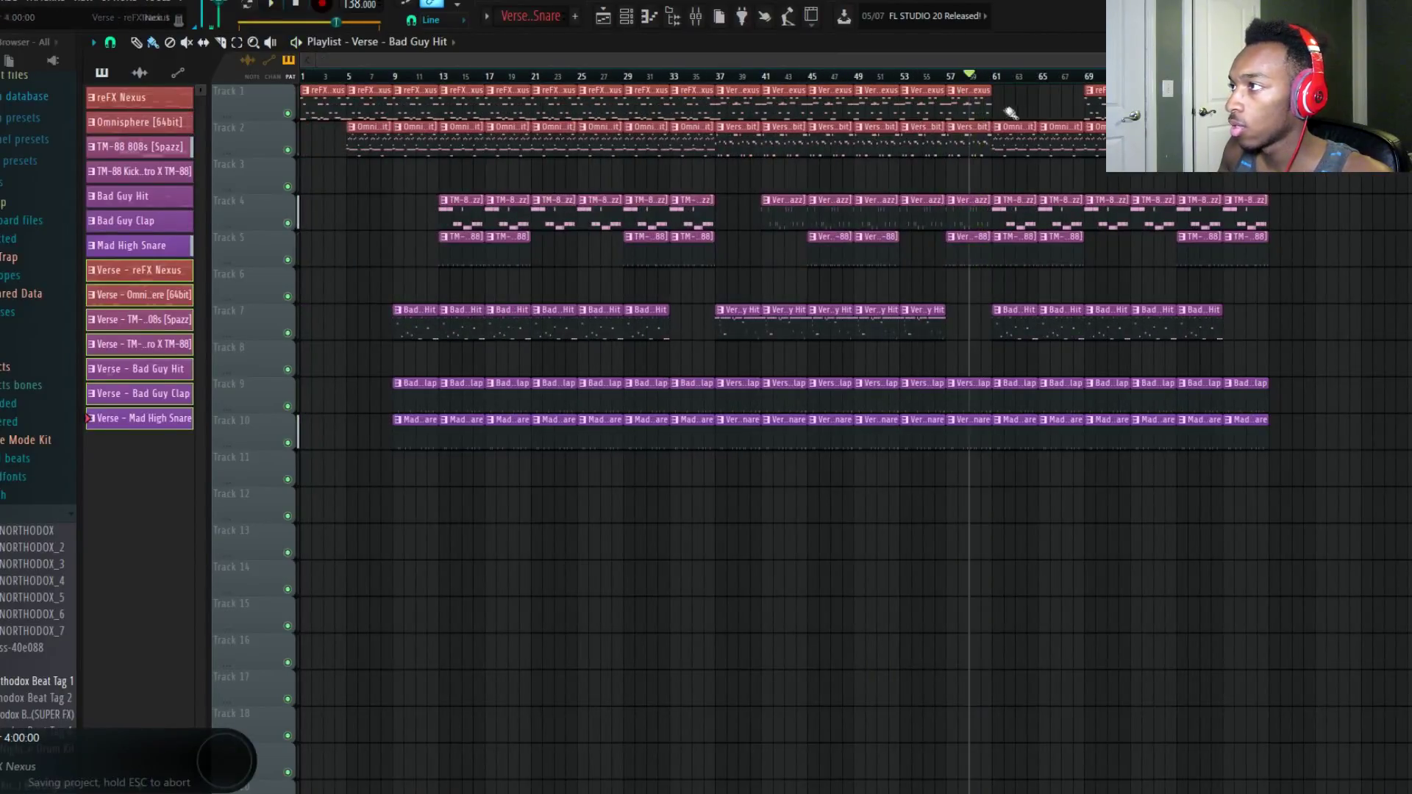
drag(753, 89, 1008, 97)
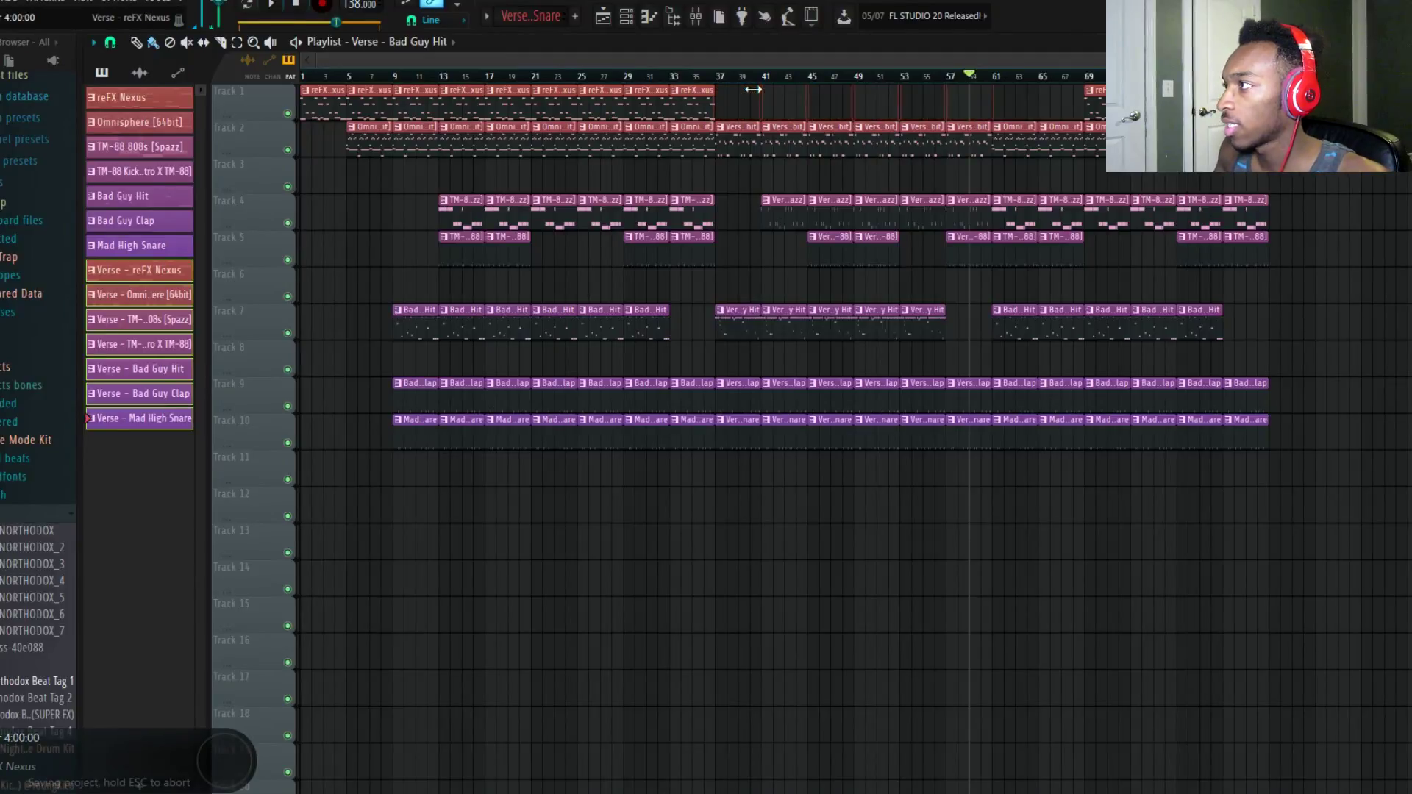
click(997, 89)
Step: Play the arrangement from bar 61 and lower the Insert 1 volume in the mixer, then return to the playlist
click(994, 78)
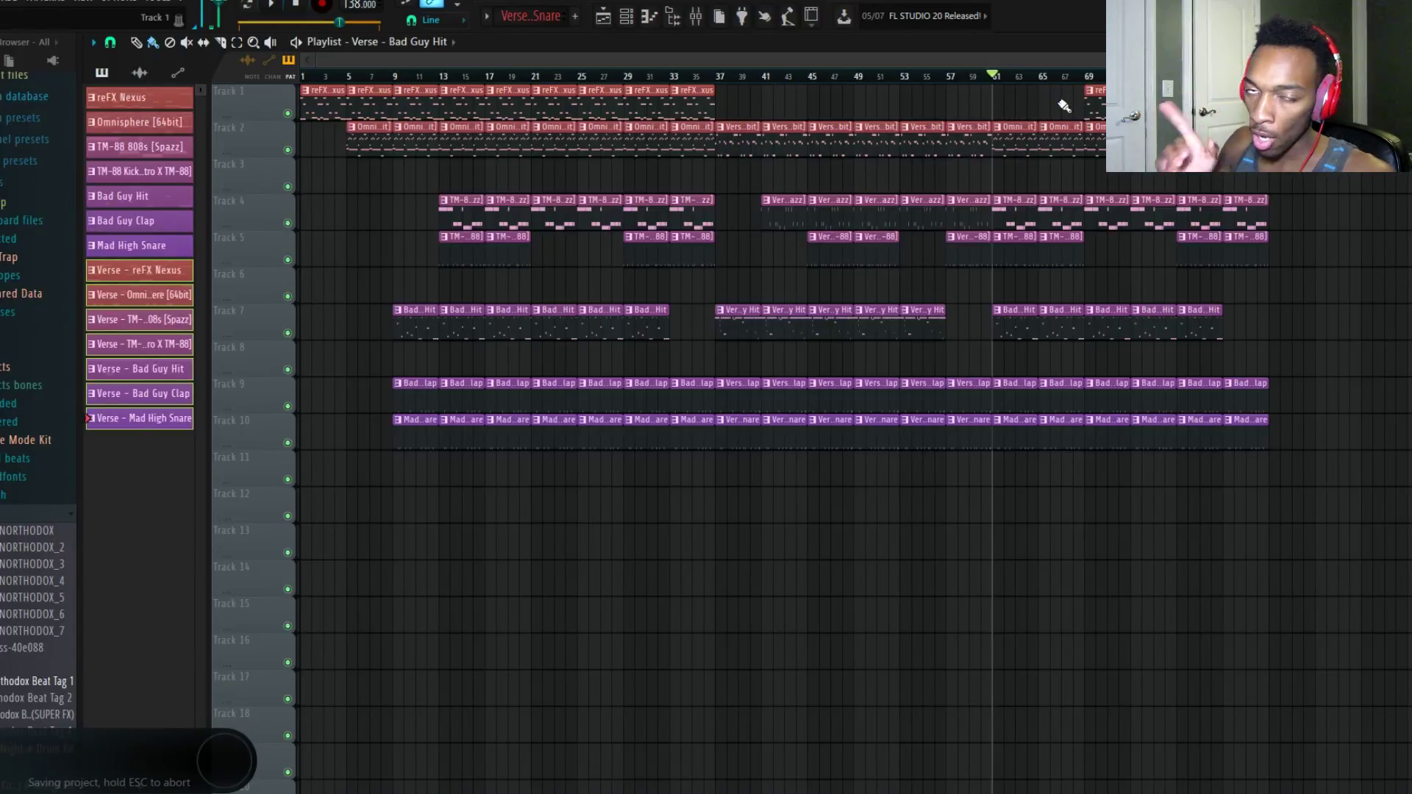
key(space)
click(697, 25)
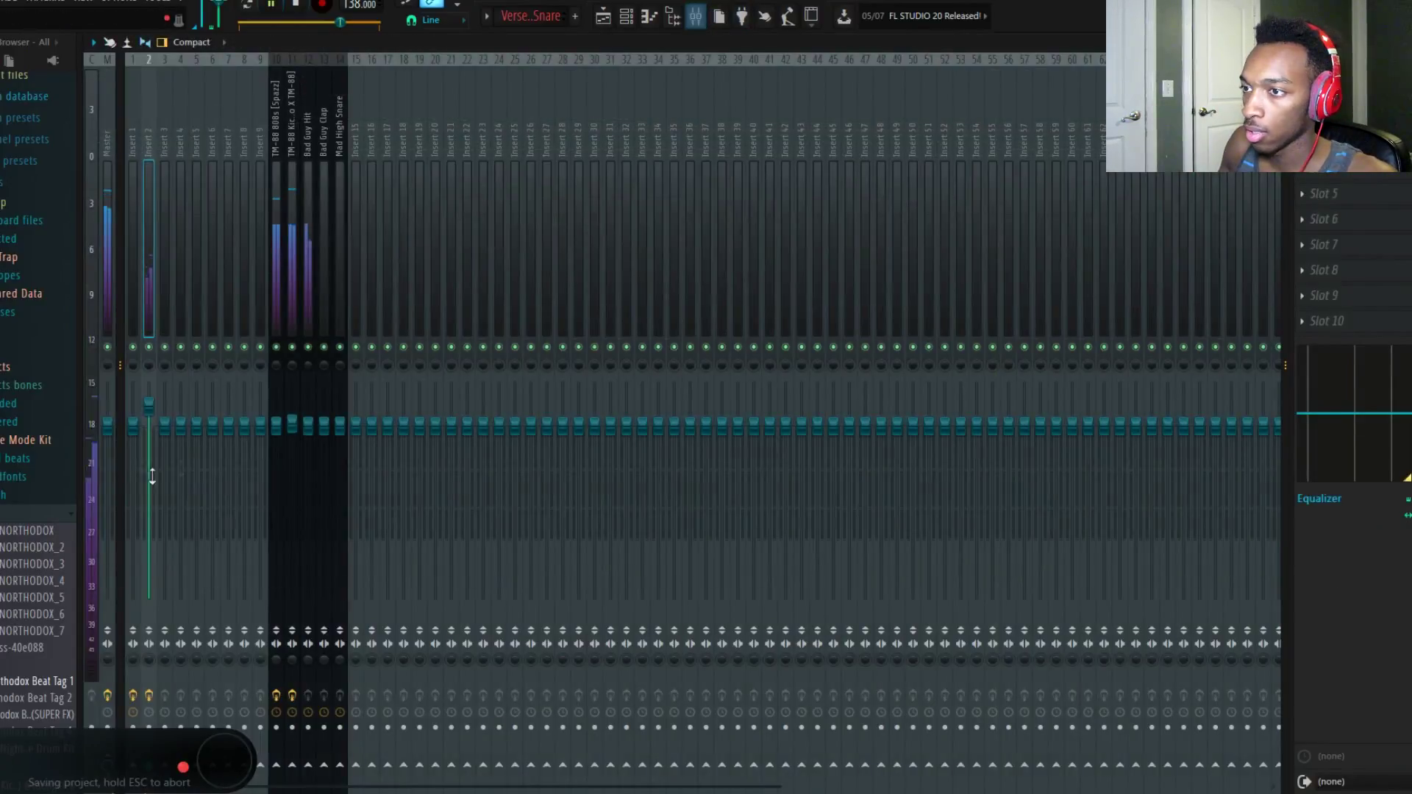
drag(132, 424, 132, 440)
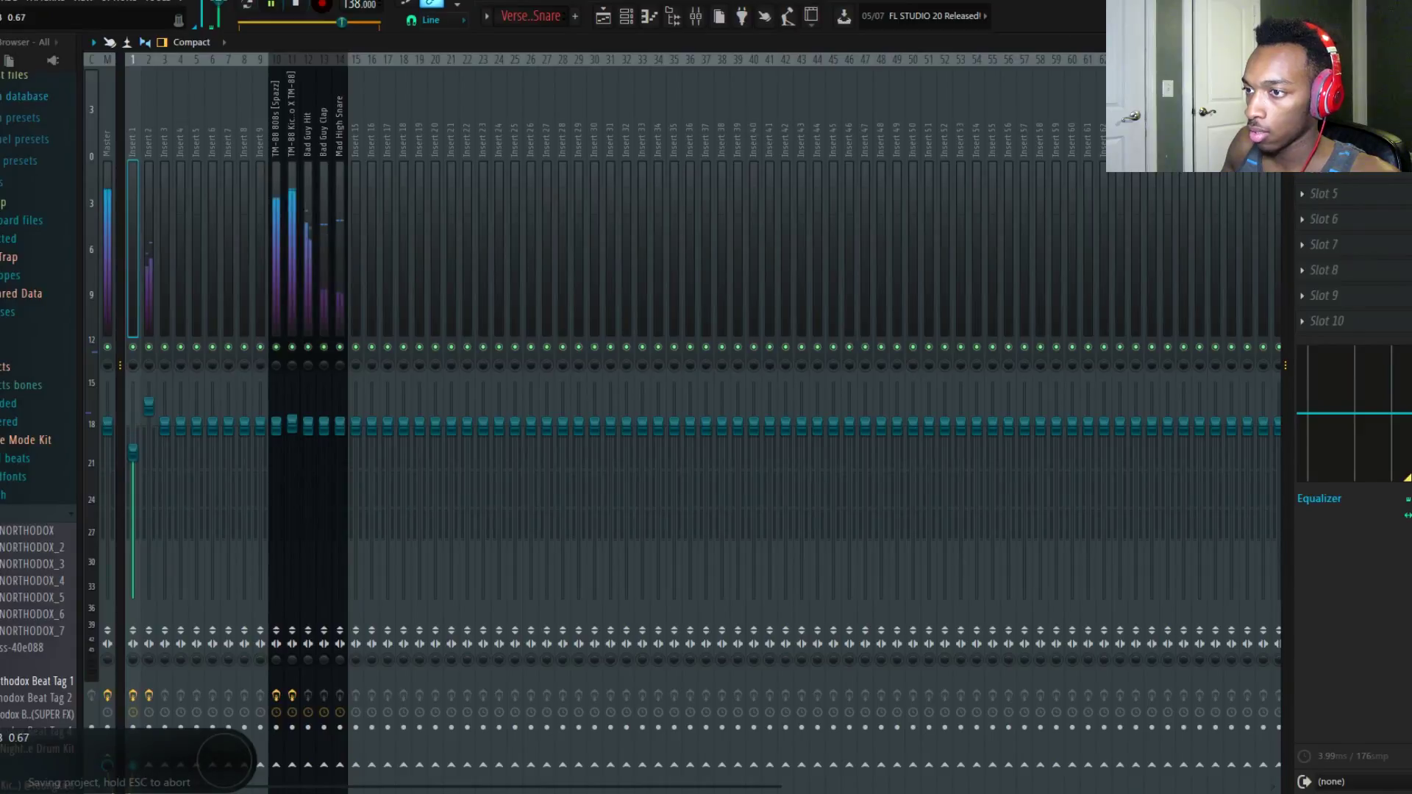
click(602, 21)
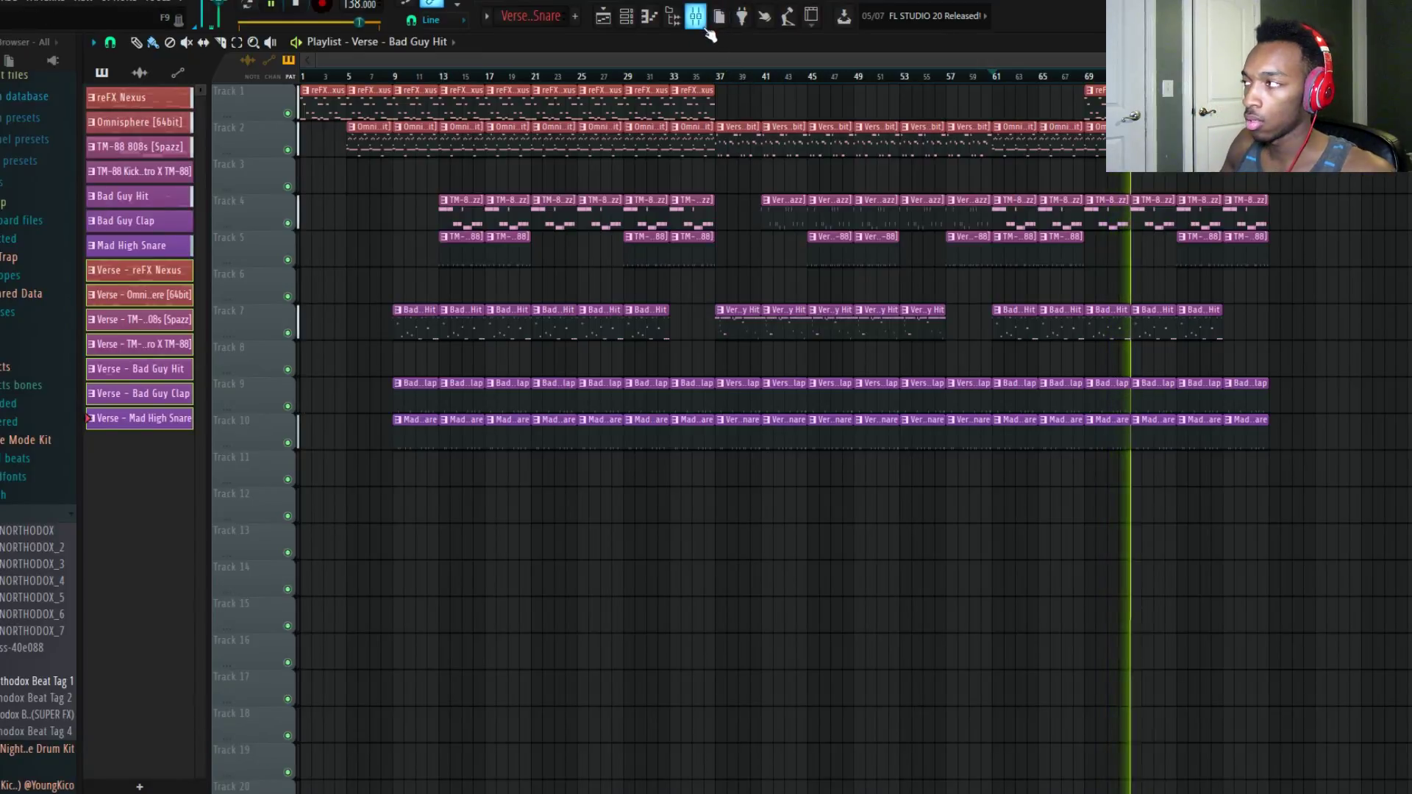
Step: Save the project and stop the playback
key(ctrl+s)
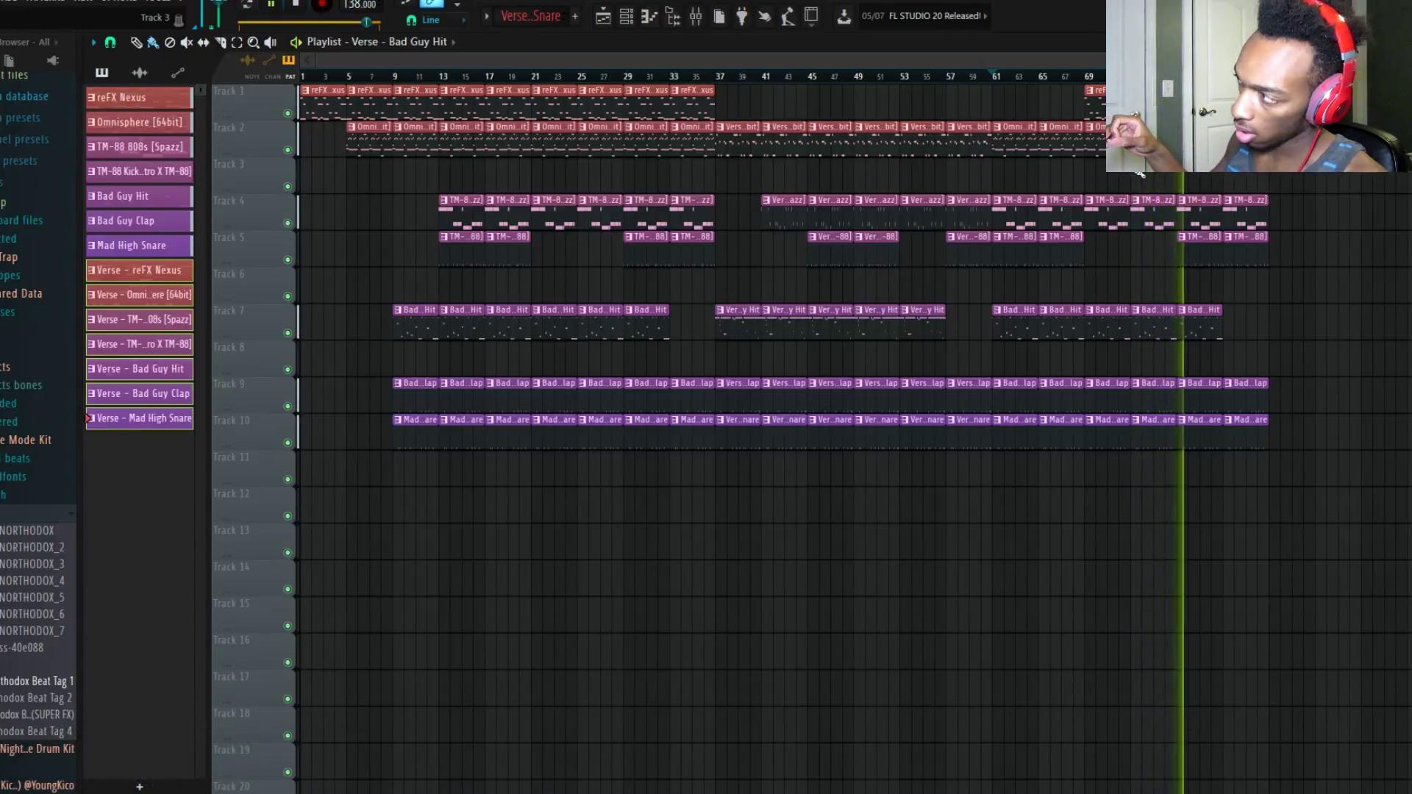
key(ctrl+s)
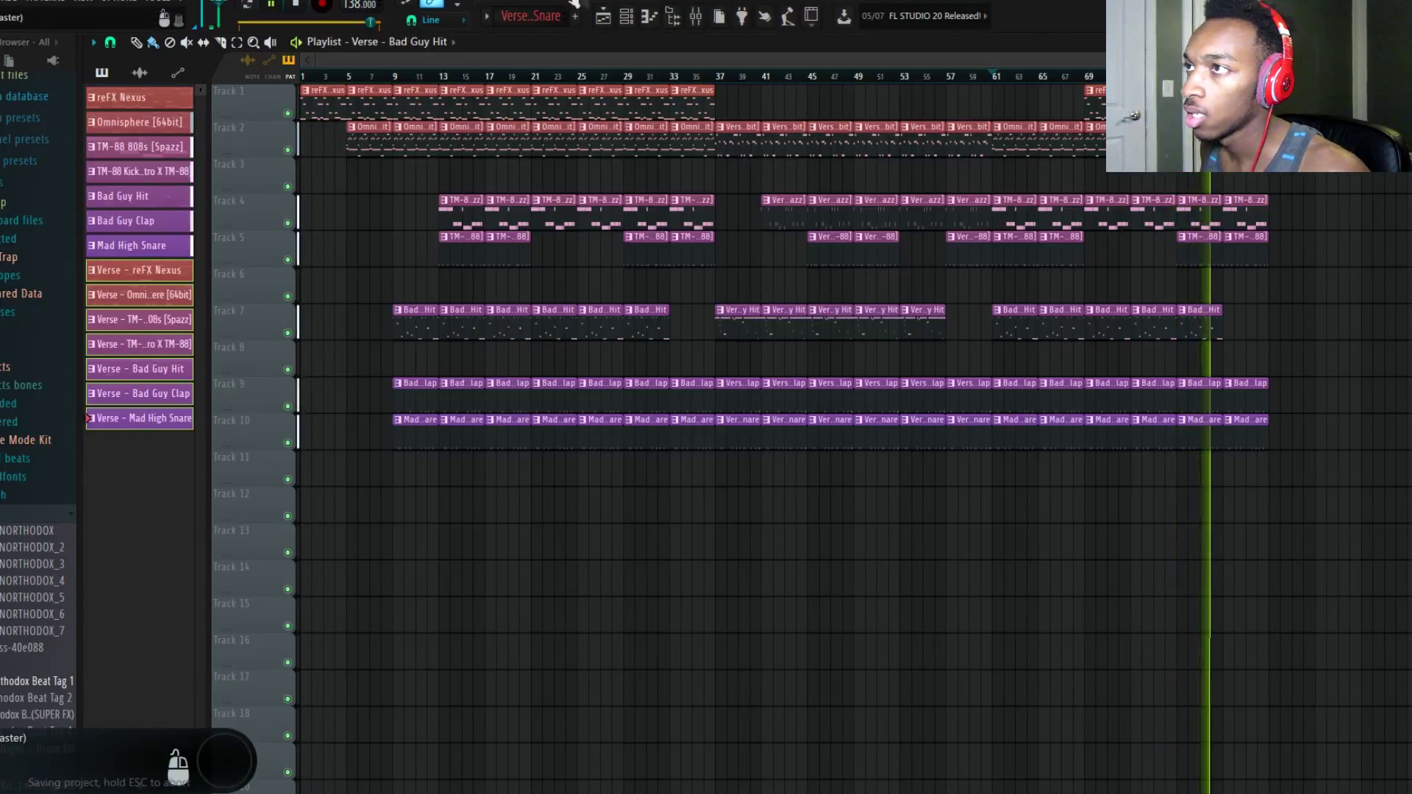
click(296, 4)
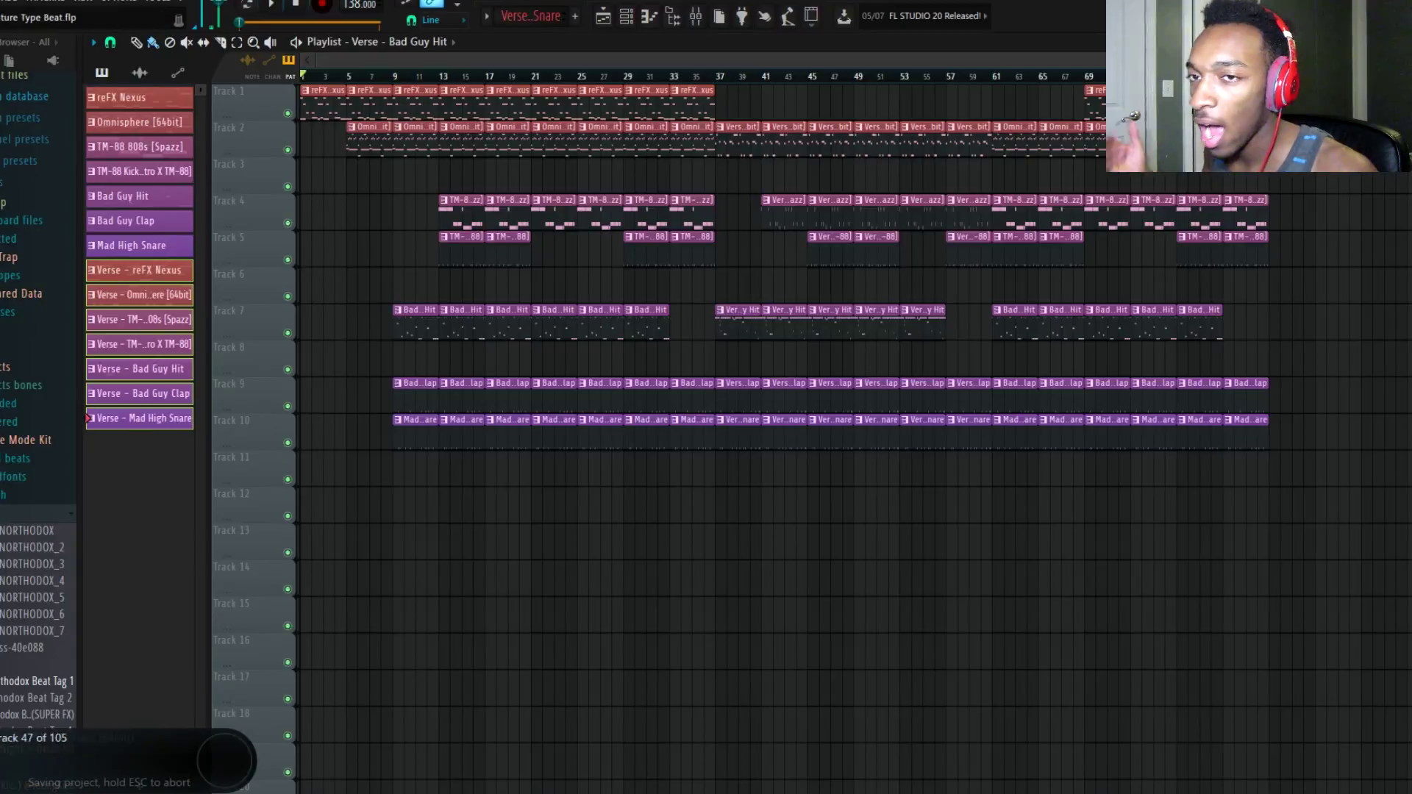